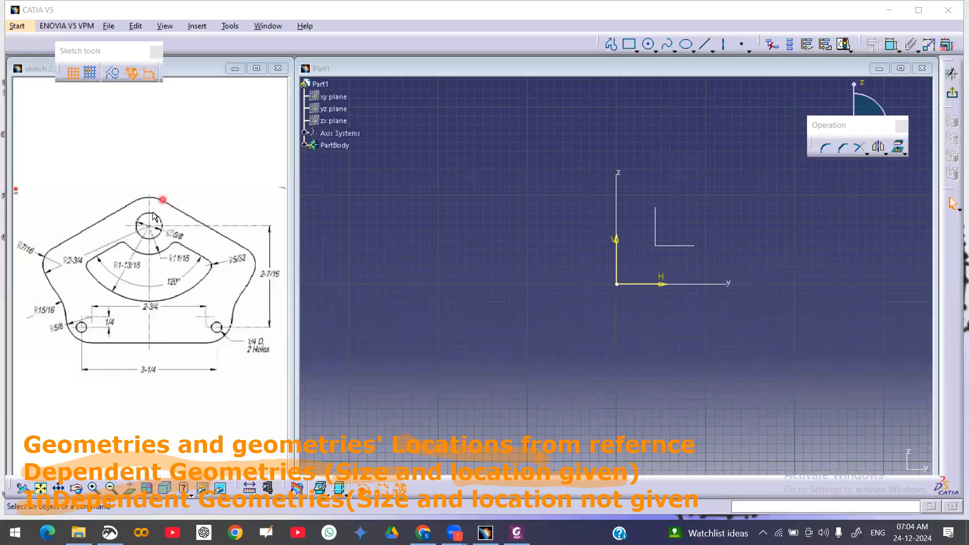
Step: Draw a circle about 180 mm in diameter centred on the sketch origin for the reference drawing's upper hole
{"action": "left_click", "coordinate": [166, 239]}
{"action": "scroll", "coordinate": [174, 246], "scroll_direction": "up", "scroll_amount": 3}
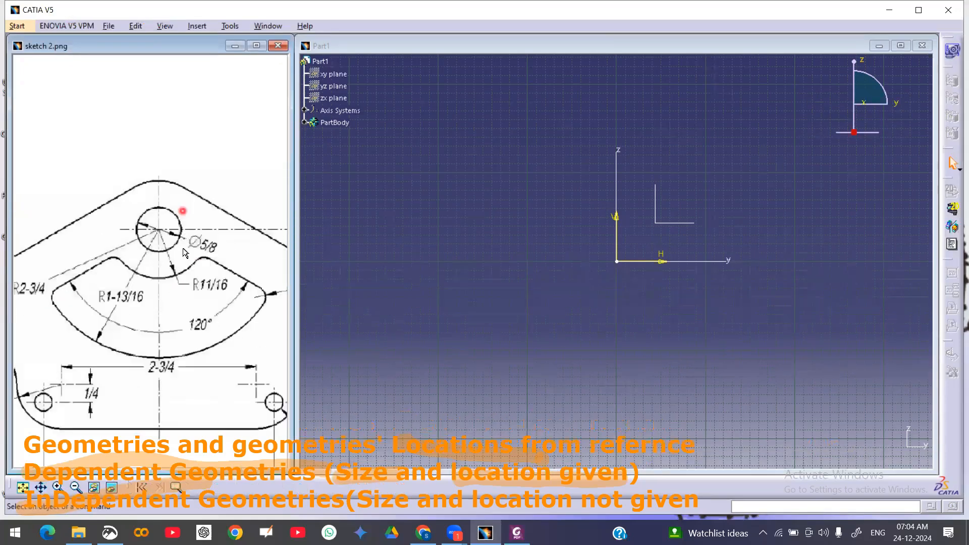
{"action": "scroll", "coordinate": [184, 253], "scroll_direction": "up", "scroll_amount": 4}
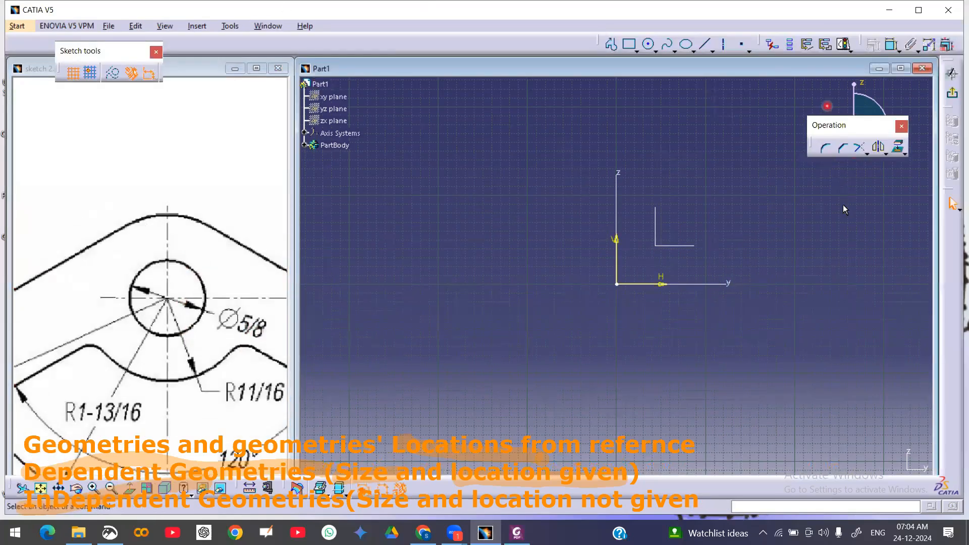
{"action": "left_click", "coordinate": [649, 44]}
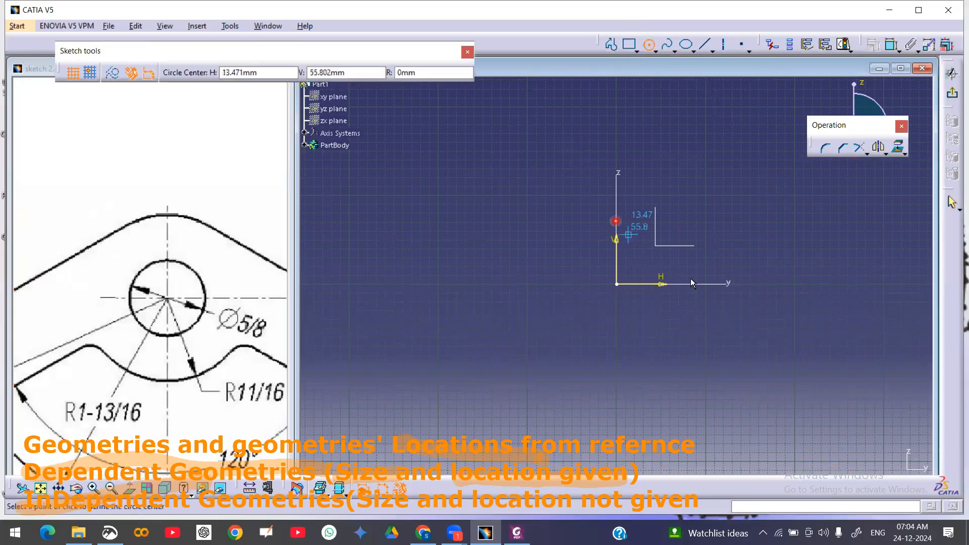
{"action": "left_click", "coordinate": [617, 283]}
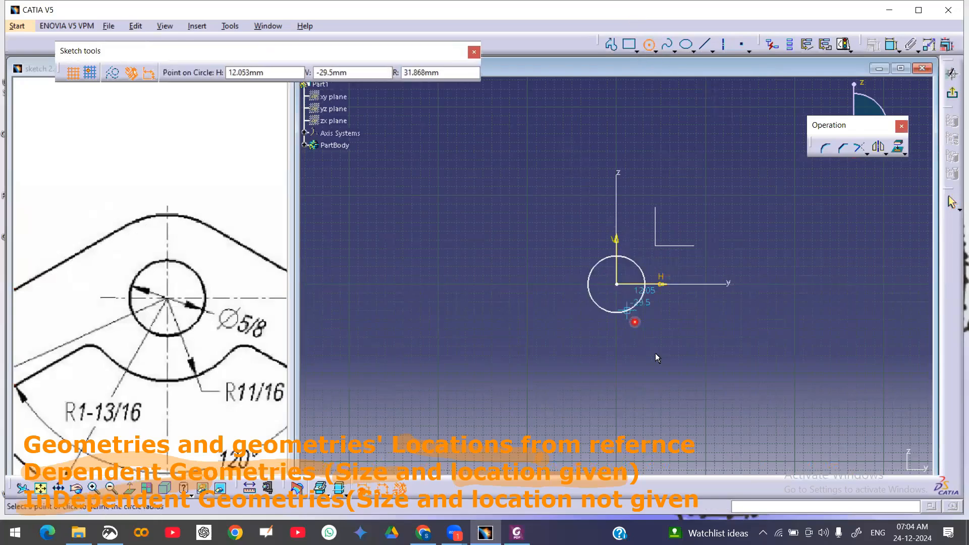
{"action": "left_click", "coordinate": [656, 356]}
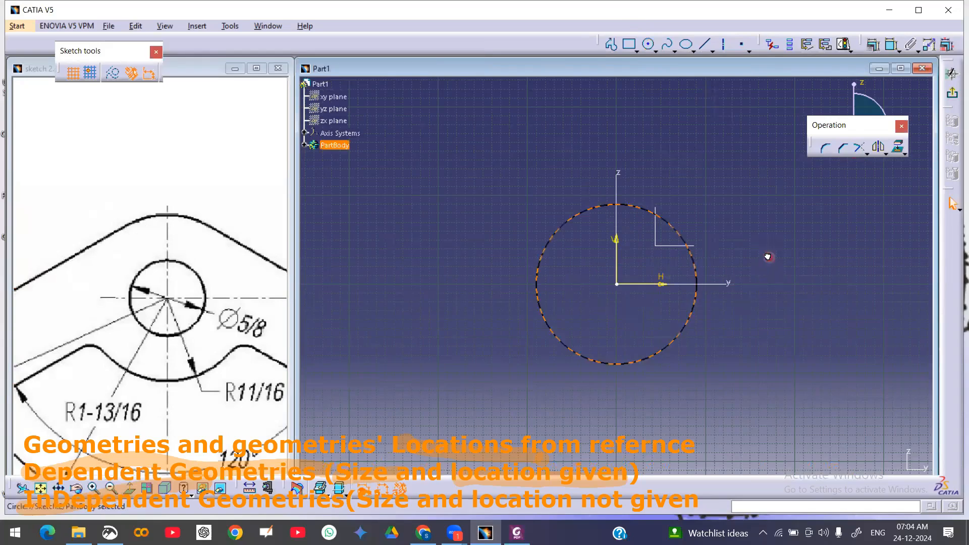
Step: Constrain the circle's diameter to 5/8
{"action": "left_click", "coordinate": [892, 47]}
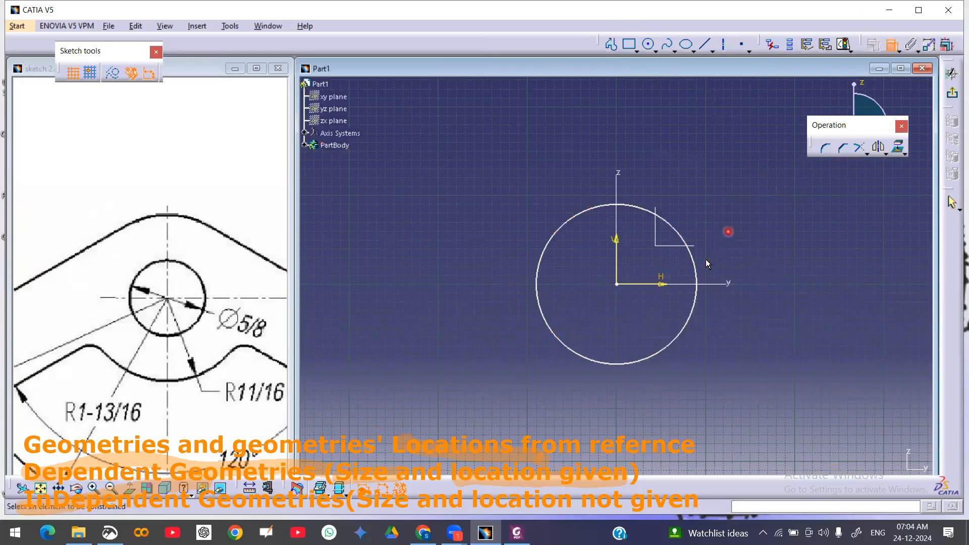
{"action": "left_click", "coordinate": [696, 271]}
{"action": "left_click", "coordinate": [749, 263]}
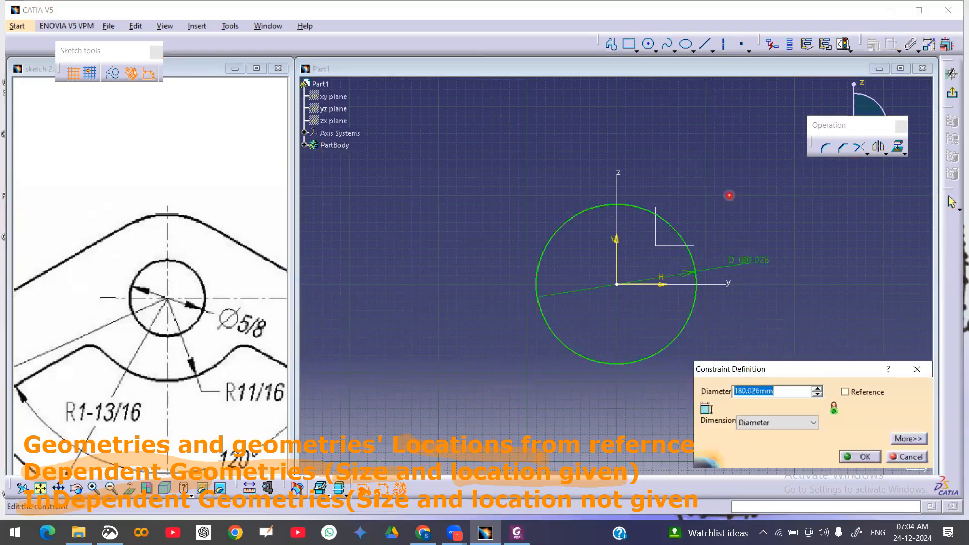
{"action": "type", "text": "5/8"}
{"action": "key", "text": "Return"}
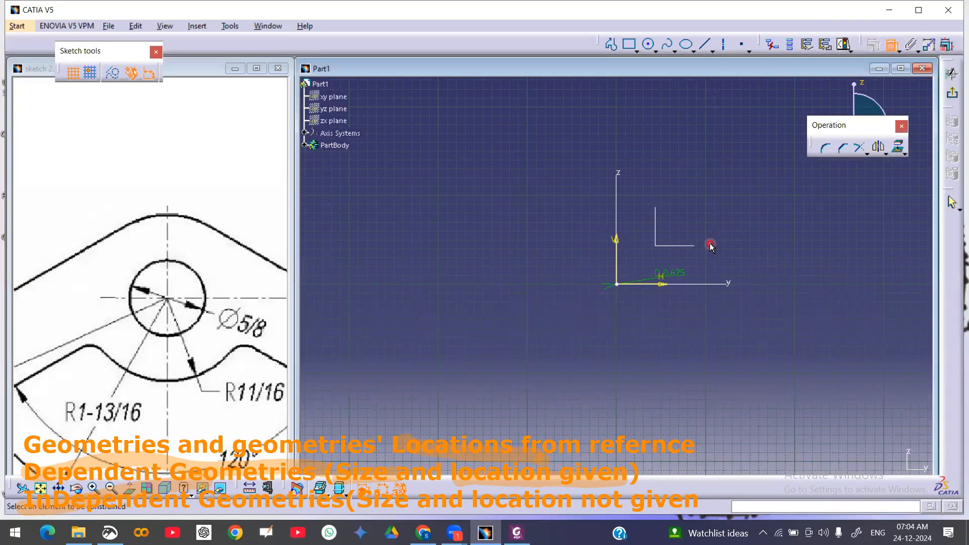
Step: Move the diameter dimension's label close to the small circle at the origin
{"action": "middle_click_drag", "start_coordinate": [626, 322], "coordinate": [666, 305]}
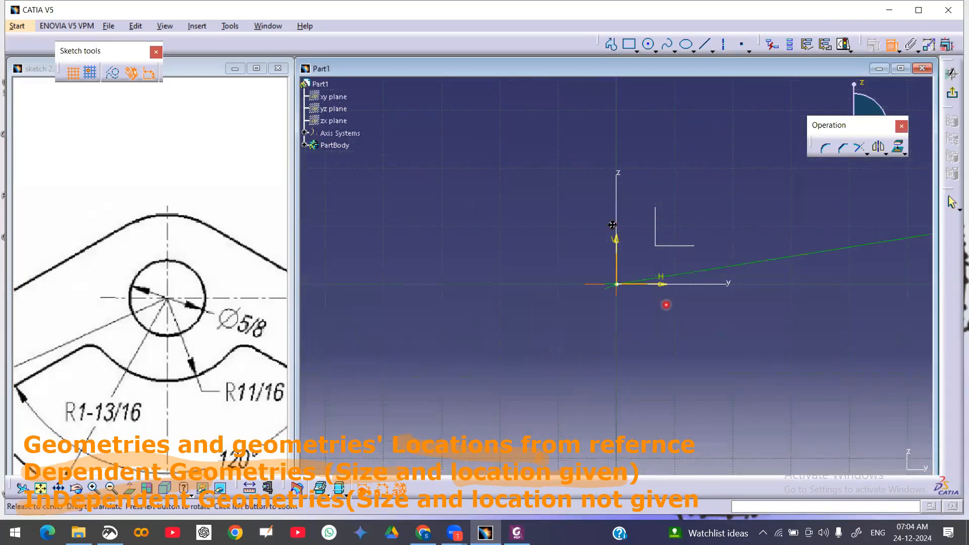
{"action": "mouse_move", "coordinate": [612, 225]}
{"action": "middle_mouse_down"}
{"action": "mouse_move", "coordinate": [635, 222]}
{"action": "mouse_move", "coordinate": [581, 262]}
{"action": "mouse_move", "coordinate": [812, 201]}
{"action": "middle_mouse_up"}
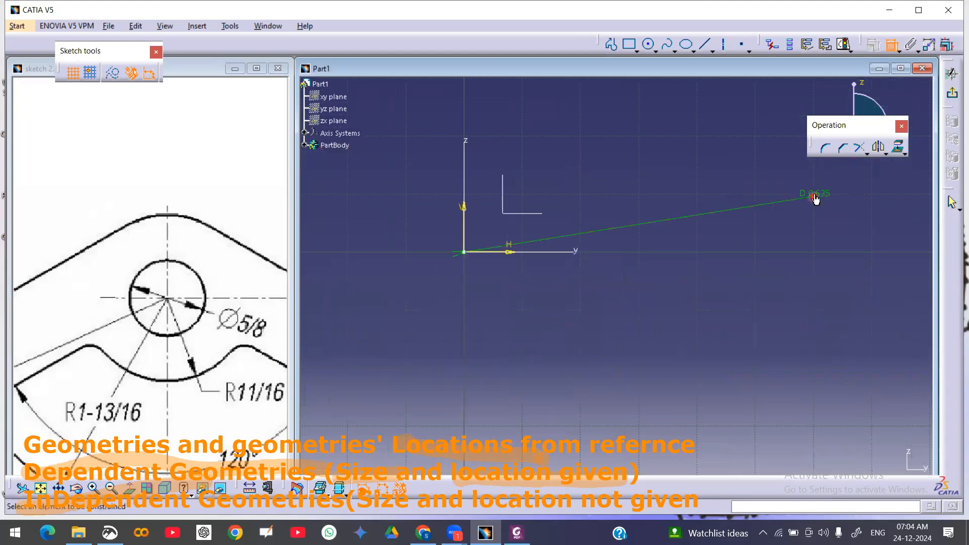
{"action": "left_click_drag", "start_coordinate": [816, 200], "coordinate": [487, 230]}
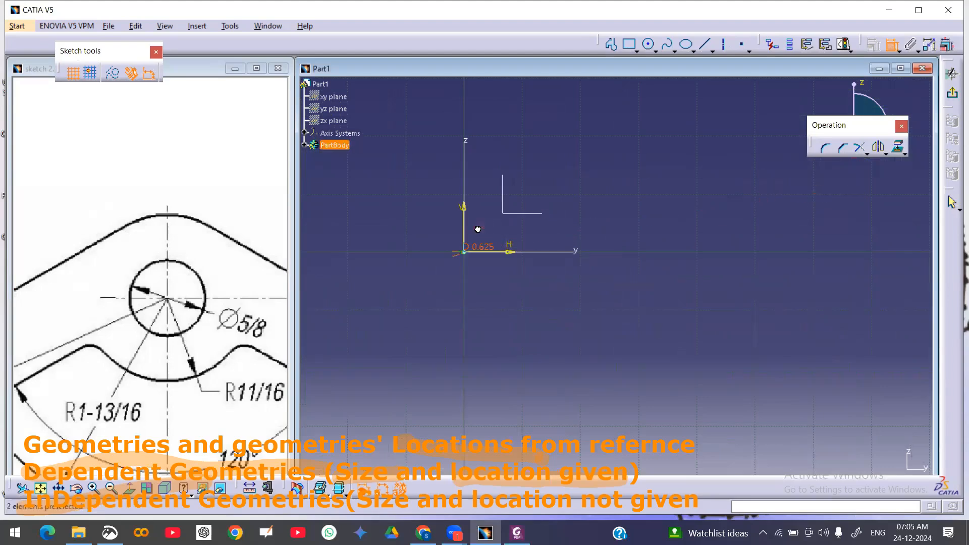
{"action": "mouse_move", "coordinate": [465, 287]}
{"action": "middle_mouse_down"}
{"action": "mouse_move", "coordinate": [480, 221]}
{"action": "mouse_move", "coordinate": [726, 302]}
{"action": "mouse_move", "coordinate": [745, 197]}
{"action": "mouse_move", "coordinate": [608, 349]}
{"action": "mouse_move", "coordinate": [625, 314]}
{"action": "mouse_move", "coordinate": [603, 265]}
{"action": "middle_mouse_up"}
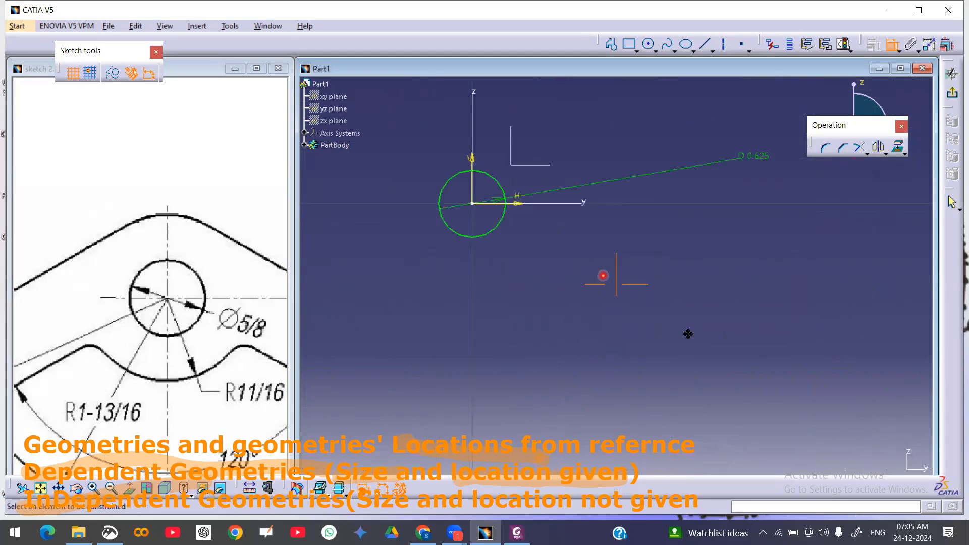
{"action": "middle_click_drag", "start_coordinate": [688, 334], "coordinate": [710, 316]}
{"action": "mouse_move", "coordinate": [900, 201]}
{"action": "left_mouse_down"}
{"action": "mouse_move", "coordinate": [574, 240]}
{"action": "mouse_move", "coordinate": [614, 230]}
{"action": "left_mouse_up"}
{"action": "mouse_move", "coordinate": [621, 229]}
{"action": "middle_mouse_down"}
{"action": "mouse_move", "coordinate": [566, 302]}
{"action": "mouse_move", "coordinate": [556, 268]}
{"action": "mouse_move", "coordinate": [644, 322]}
{"action": "mouse_move", "coordinate": [650, 278]}
{"action": "middle_mouse_up"}
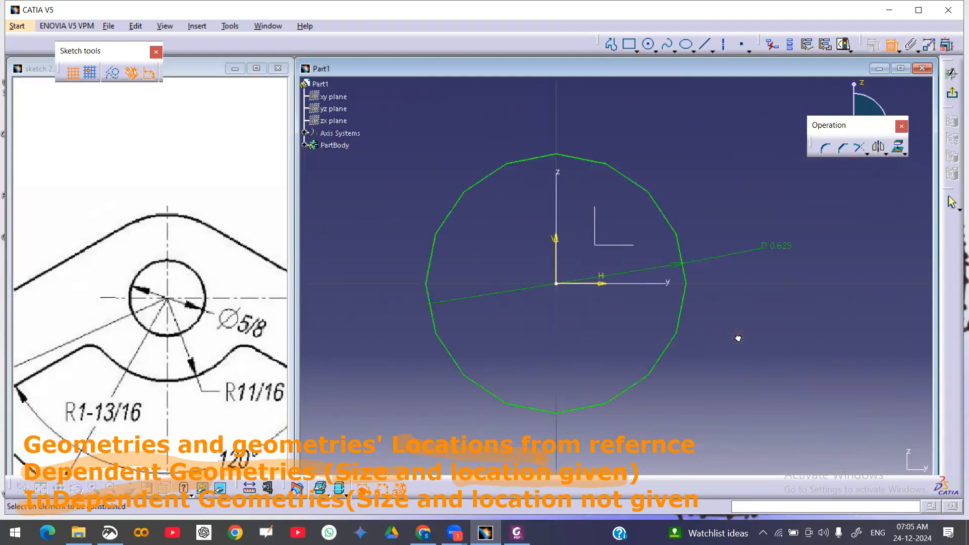
Step: Examine the reference drawing's rounded top, lower-left corner arc and small holes with their radius and location dimensions
{"action": "left_click", "coordinate": [192, 316]}
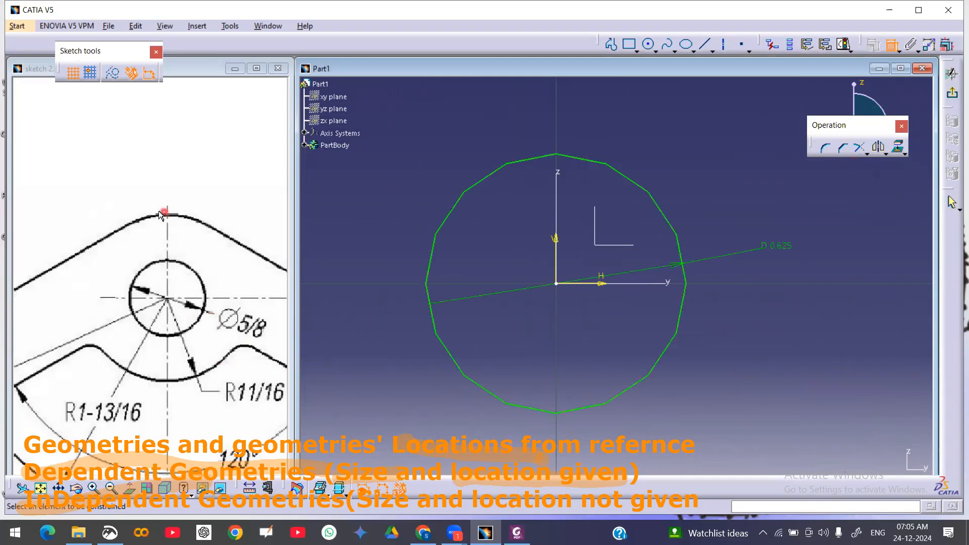
{"action": "left_click", "coordinate": [193, 210]}
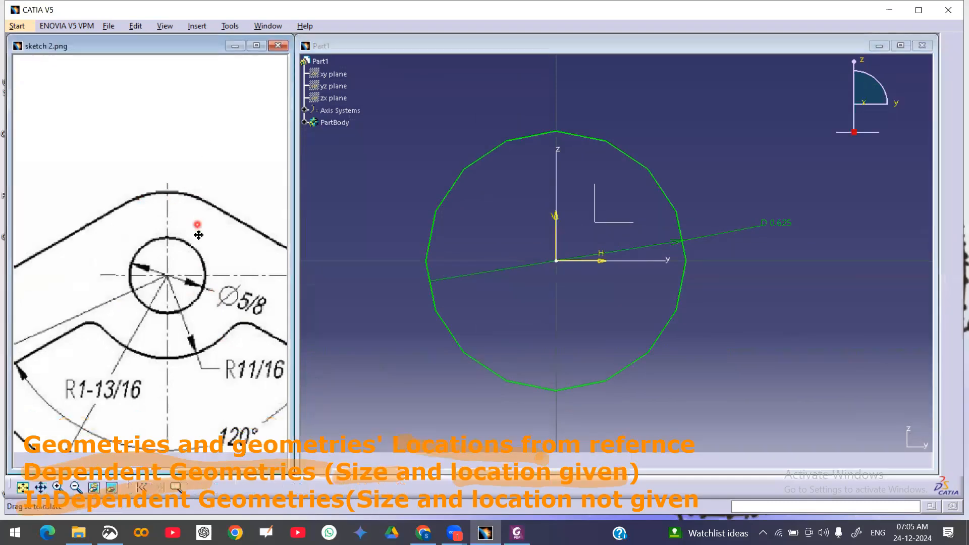
{"action": "mouse_move", "coordinate": [194, 227]}
{"action": "middle_mouse_down", "text": "ctrl"}
{"action": "mouse_move", "coordinate": [192, 262]}
{"action": "mouse_move", "coordinate": [180, 271]}
{"action": "middle_mouse_up", "text": "ctrl"}
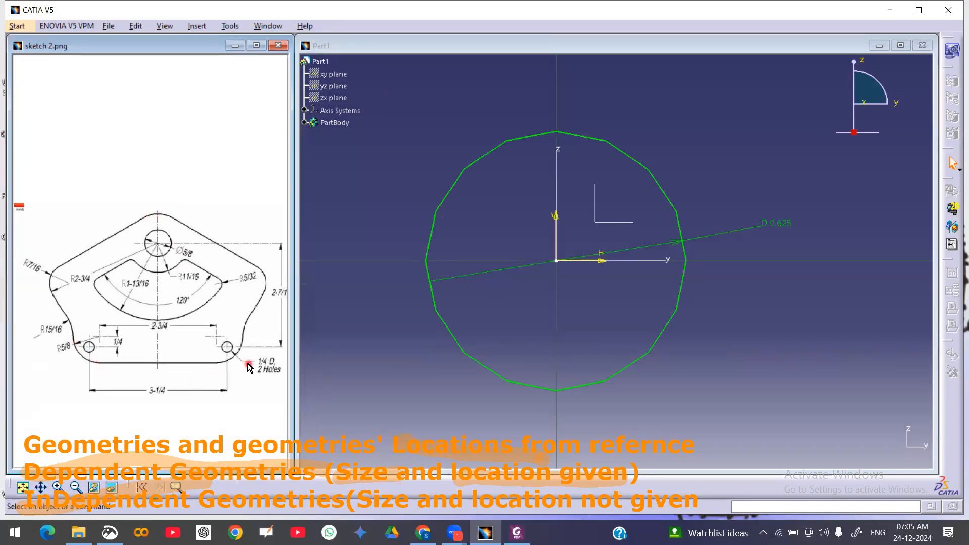
{"action": "mouse_move", "coordinate": [86, 382]}
{"action": "middle_mouse_down", "text": "ctrl"}
{"action": "mouse_move", "coordinate": [123, 224]}
{"action": "mouse_move", "coordinate": [90, 264]}
{"action": "middle_mouse_up", "text": "ctrl"}
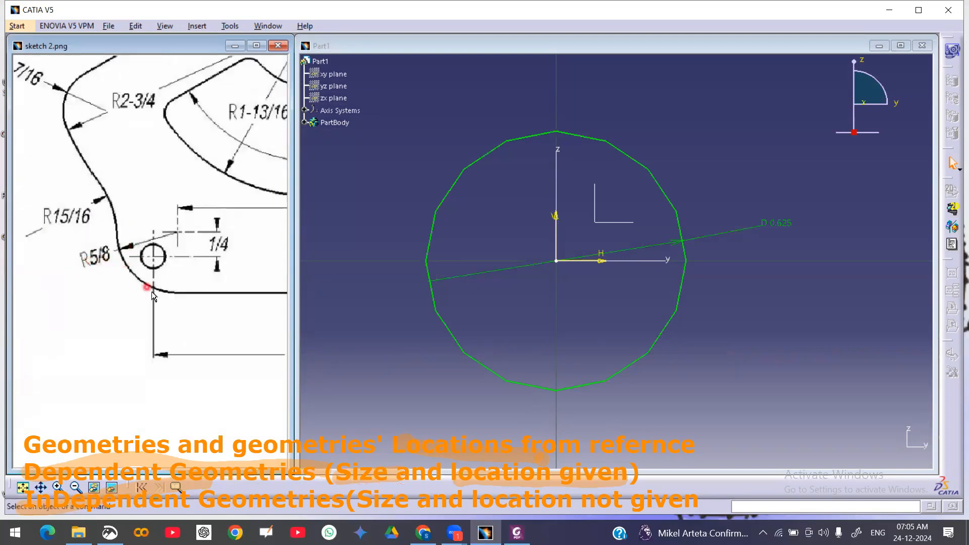
{"action": "middle_click_drag", "start_coordinate": [156, 275], "coordinate": [160, 303], "text": "ctrl"}
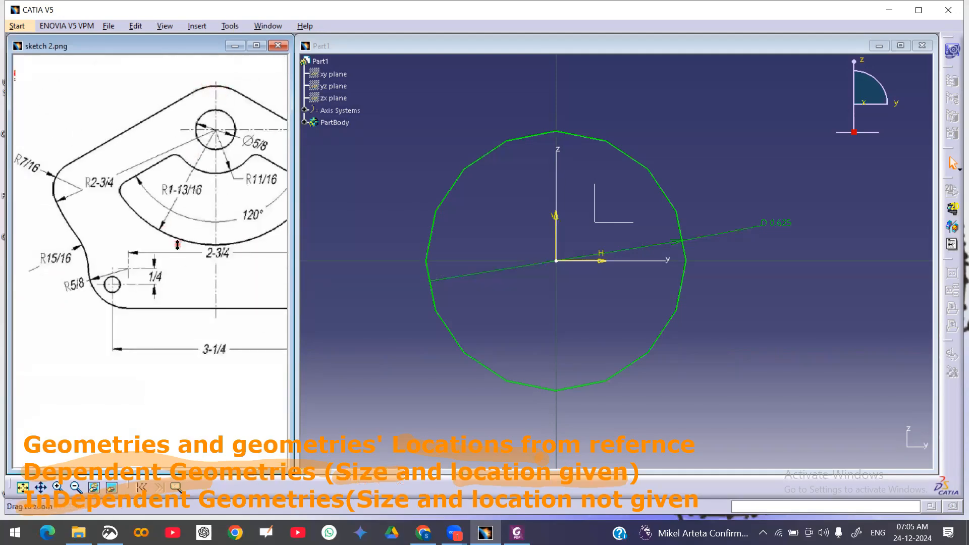
{"action": "mouse_move", "coordinate": [179, 249]}
{"action": "middle_mouse_down", "text": "ctrl"}
{"action": "mouse_move", "coordinate": [184, 265]}
{"action": "mouse_move", "coordinate": [234, 301]}
{"action": "middle_mouse_up", "text": "ctrl"}
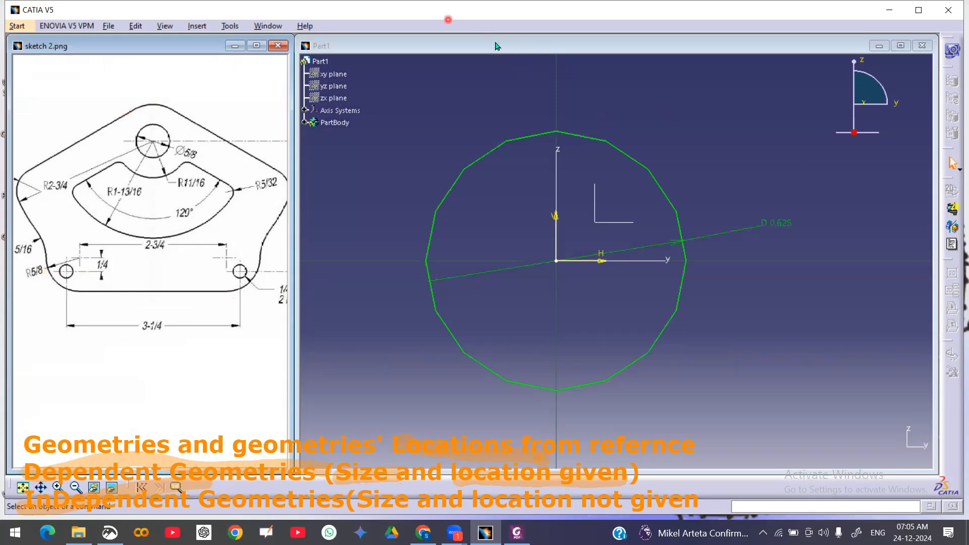
Step: Draw a second circle concentric with the hole at the sketch origin, with a radius of 5/8
{"action": "left_click", "coordinate": [828, 226]}
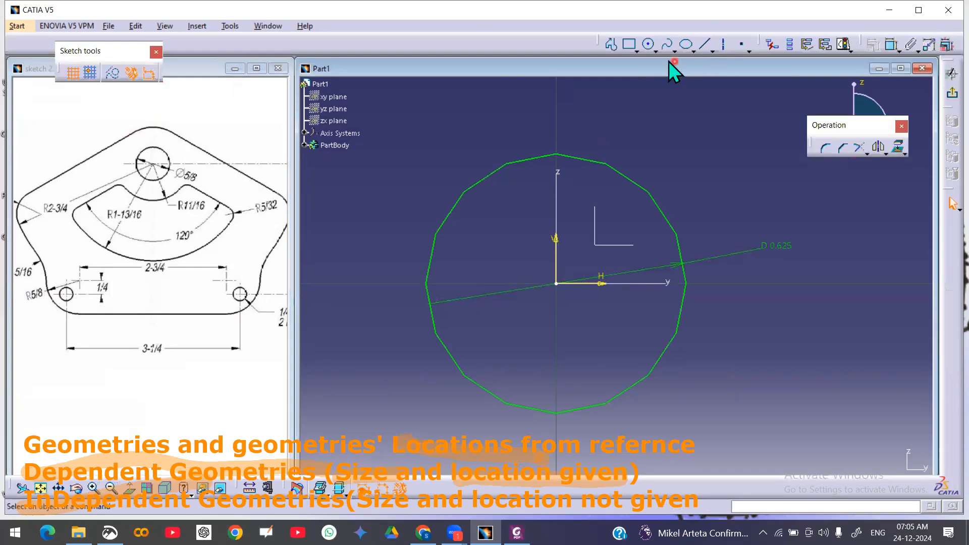
{"action": "left_click", "coordinate": [649, 45]}
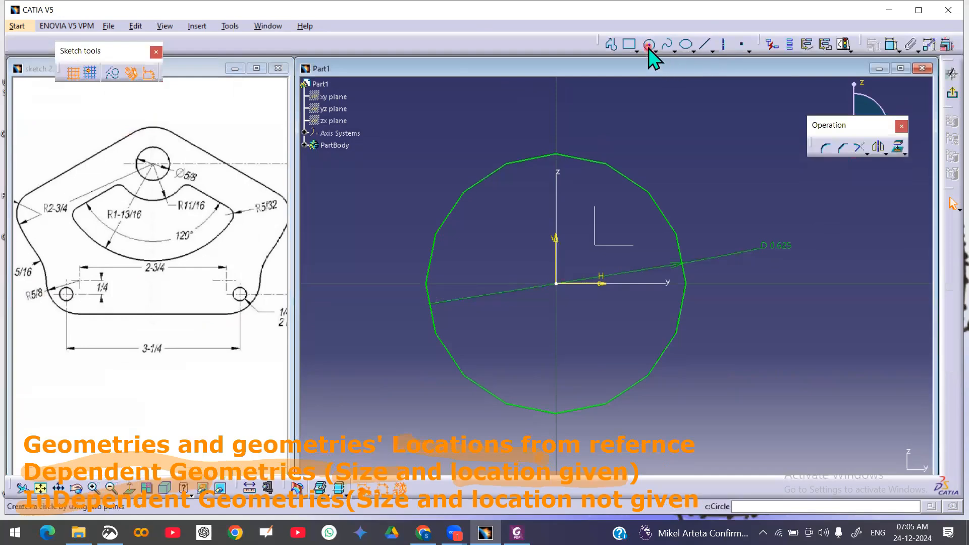
{"action": "left_click", "coordinate": [555, 284]}
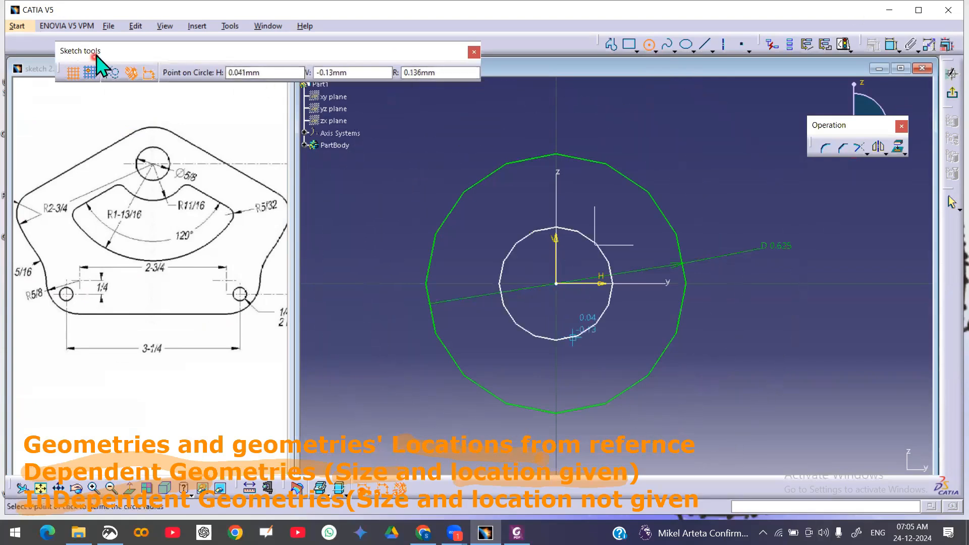
{"action": "left_click", "coordinate": [452, 72]}
{"action": "left_click", "coordinate": [31, 298]}
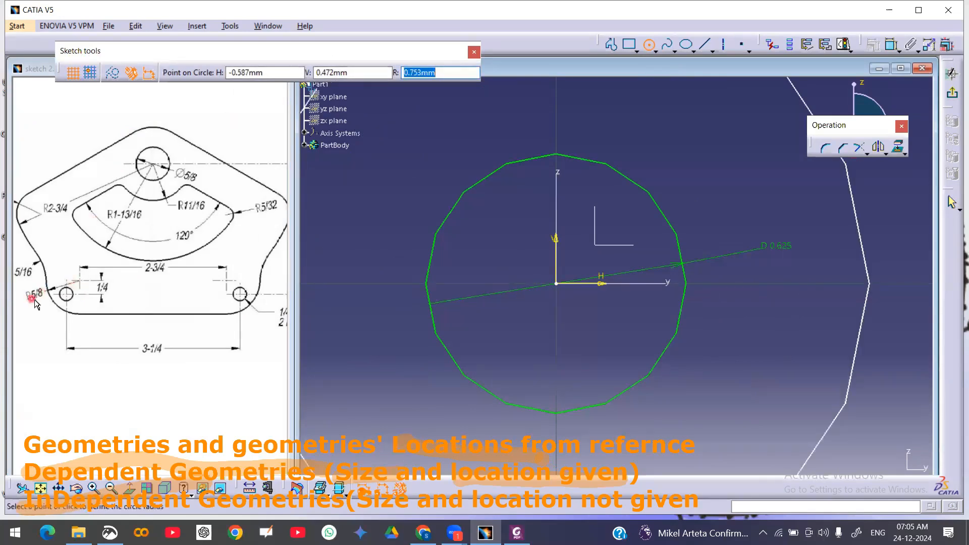
{"action": "left_click", "coordinate": [360, 91]}
{"action": "type", "text": "5/8"}
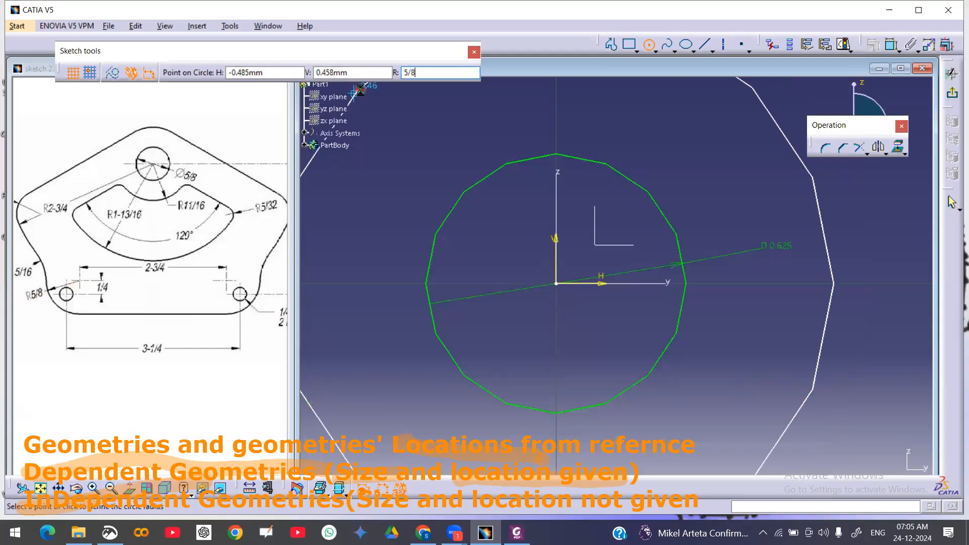
{"action": "key", "text": "Return"}
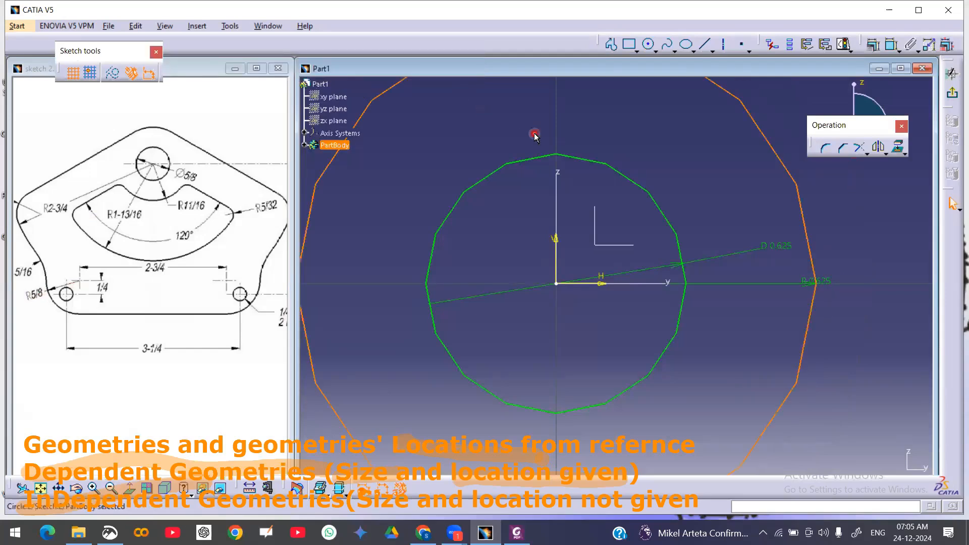
{"action": "middle_click_drag", "start_coordinate": [522, 125], "coordinate": [534, 162]}
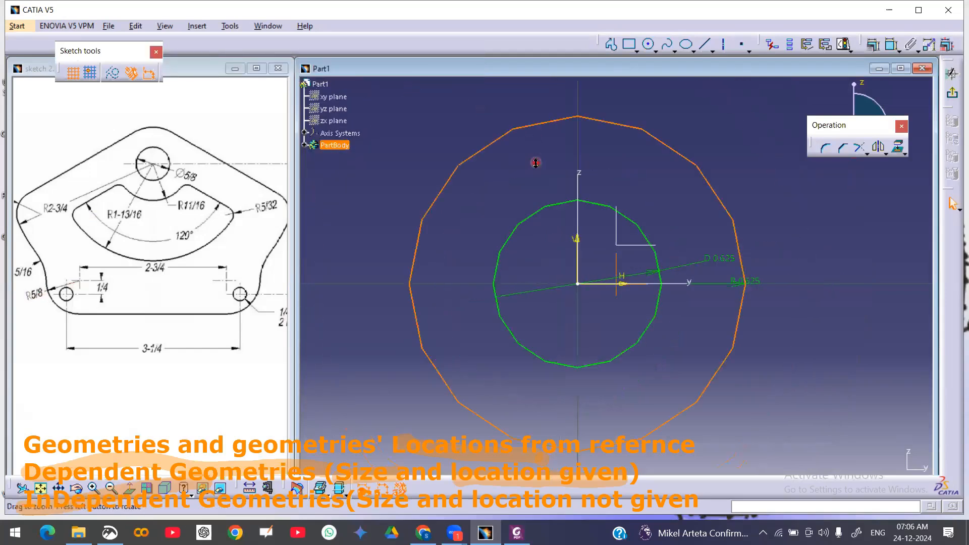
{"action": "left_click", "coordinate": [601, 103]}
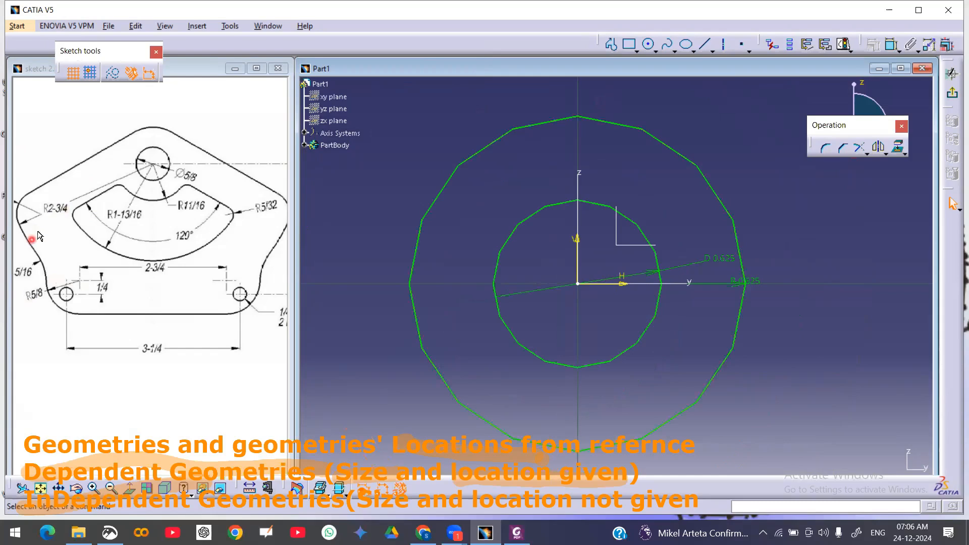
Step: Draw a large circle centred on the sketch origin with a radius of 2+3/4
{"action": "left_click", "coordinate": [68, 226]}
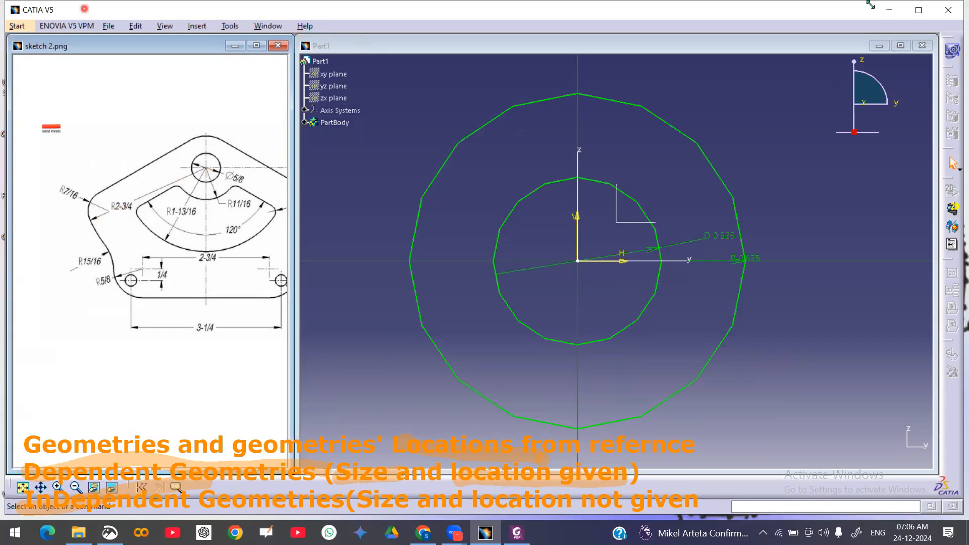
{"action": "left_click", "coordinate": [410, 107]}
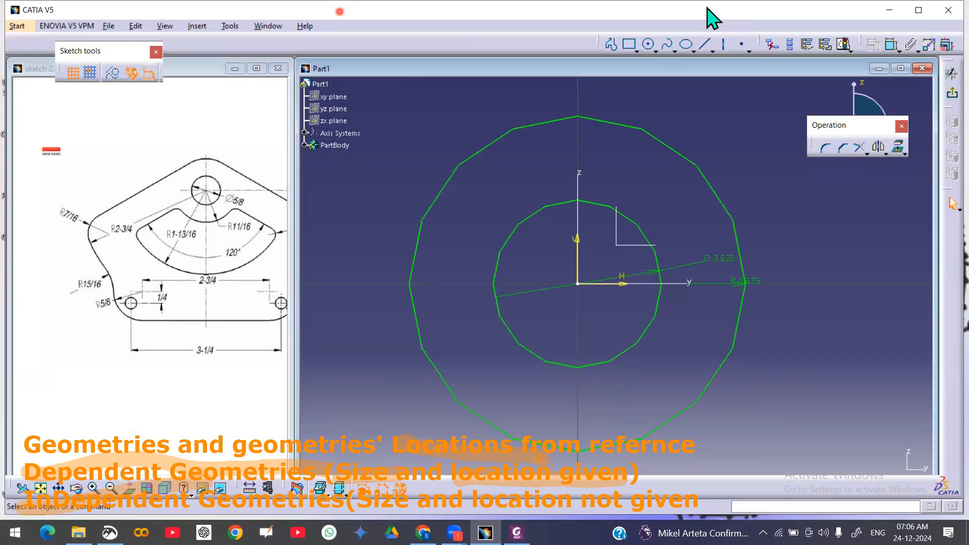
{"action": "left_click", "coordinate": [649, 44]}
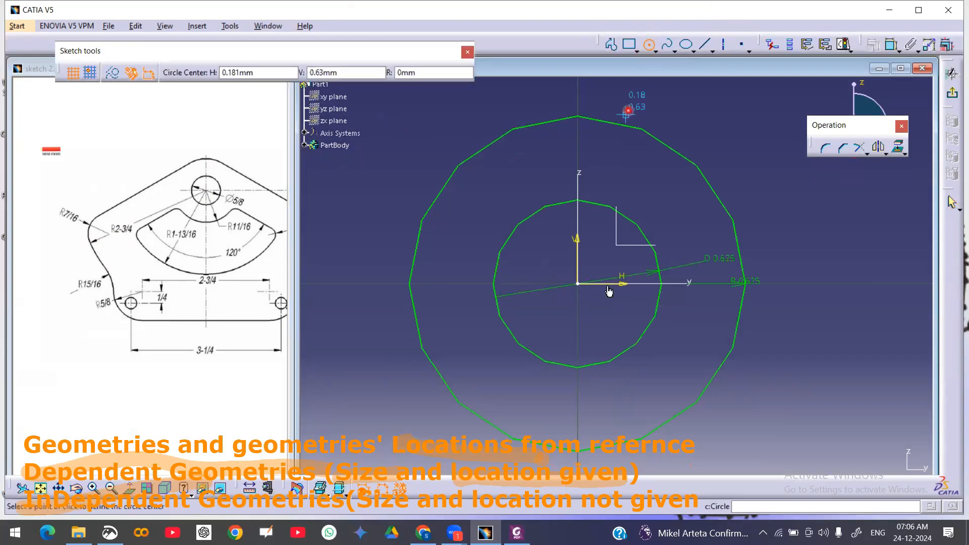
{"action": "left_click", "coordinate": [577, 284]}
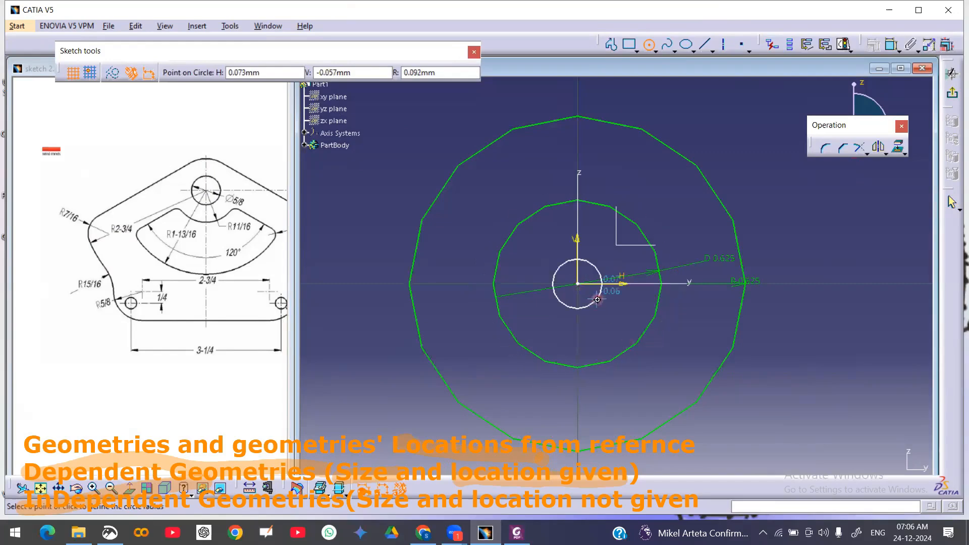
{"action": "middle_click_drag", "start_coordinate": [603, 309], "coordinate": [606, 317]}
{"action": "left_click_drag", "start_coordinate": [448, 72], "coordinate": [406, 71]}
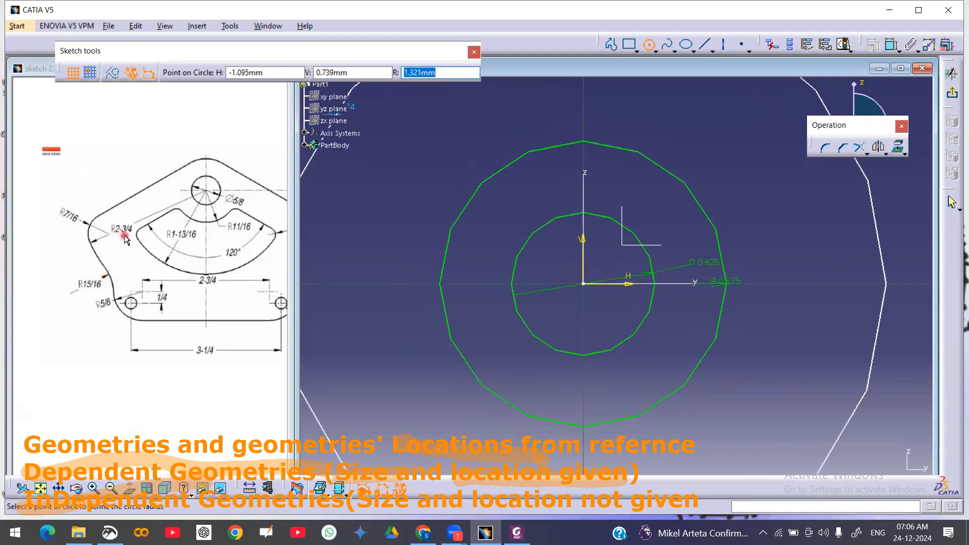
{"action": "type", "text": "2+3/4"}
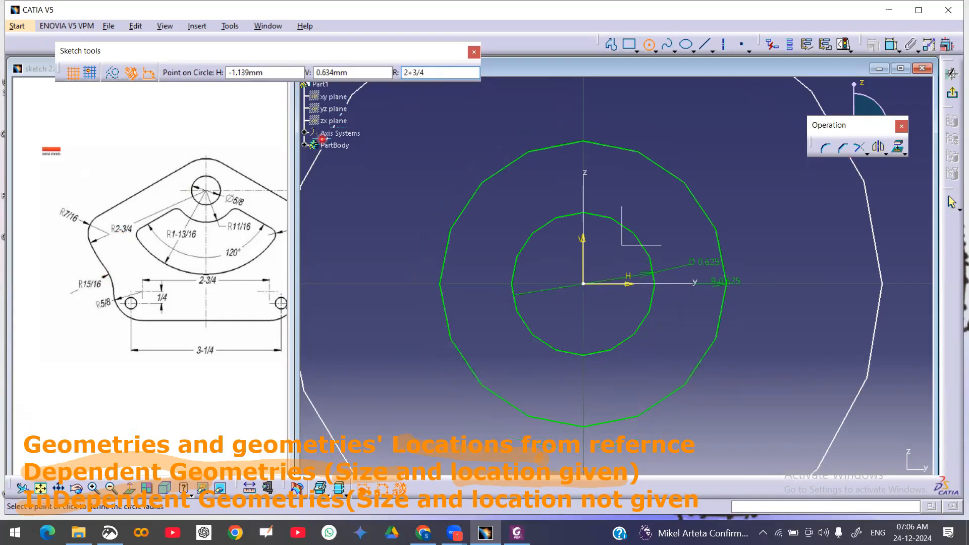
{"action": "left_click", "coordinate": [323, 144]}
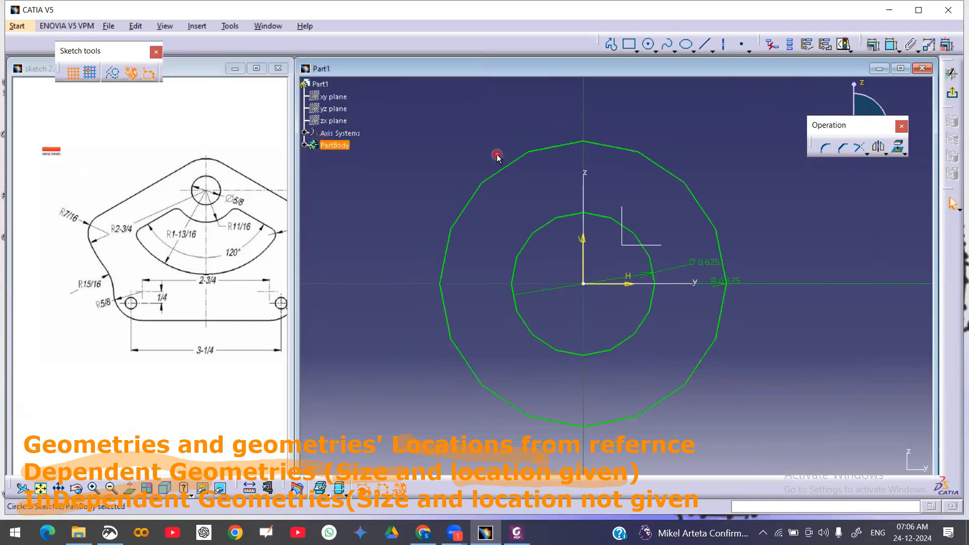
{"action": "mouse_move", "coordinate": [502, 164]}
{"action": "middle_mouse_down"}
{"action": "mouse_move", "coordinate": [526, 218]}
{"action": "mouse_move", "coordinate": [573, 234]}
{"action": "middle_mouse_up"}
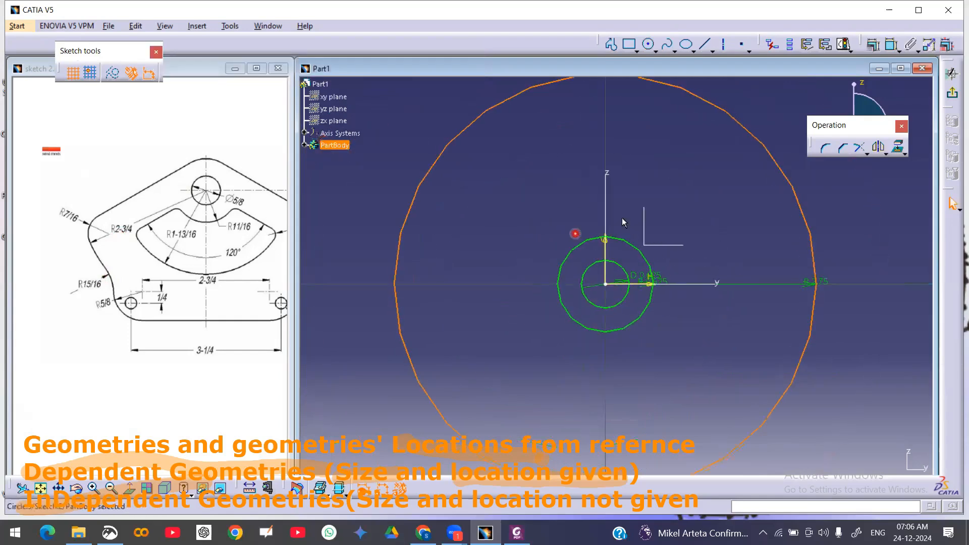
Step: Reposition the large circle's radius dimension diagonally, toward the circle's upper-right part
{"action": "left_click", "coordinate": [771, 284]}
{"action": "left_click_drag", "start_coordinate": [773, 272], "coordinate": [727, 149]}
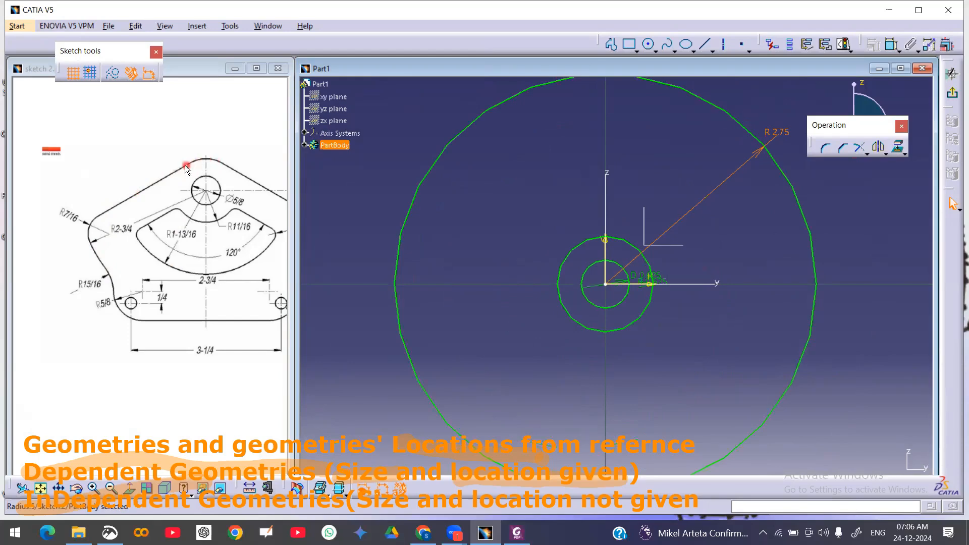
Step: Draw a slanted line from above-left of the concentric circles down to just outside the large circle's lower-left side
{"action": "middle_click_drag", "start_coordinate": [466, 200], "coordinate": [497, 132]}
{"action": "middle_click_drag", "start_coordinate": [543, 244], "coordinate": [589, 226]}
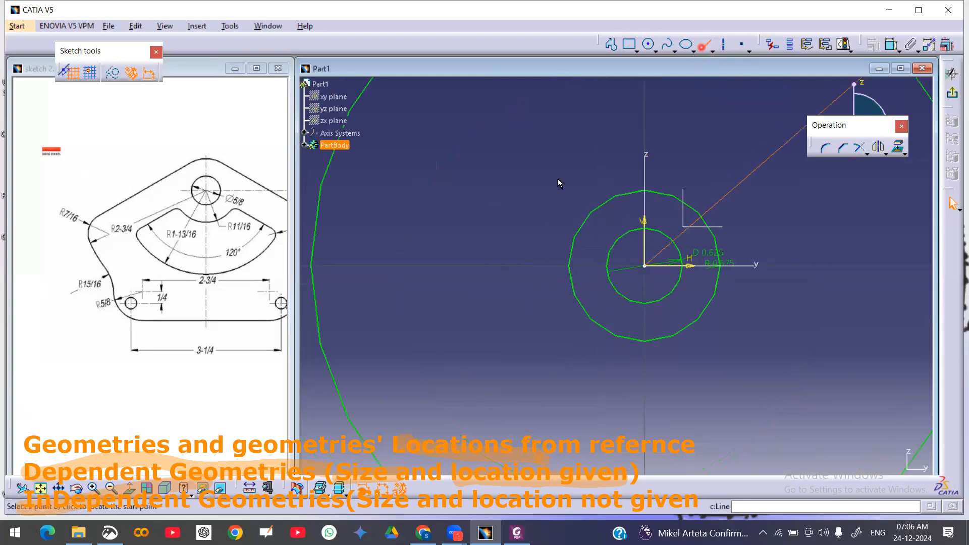
{"action": "left_click", "coordinate": [706, 45]}
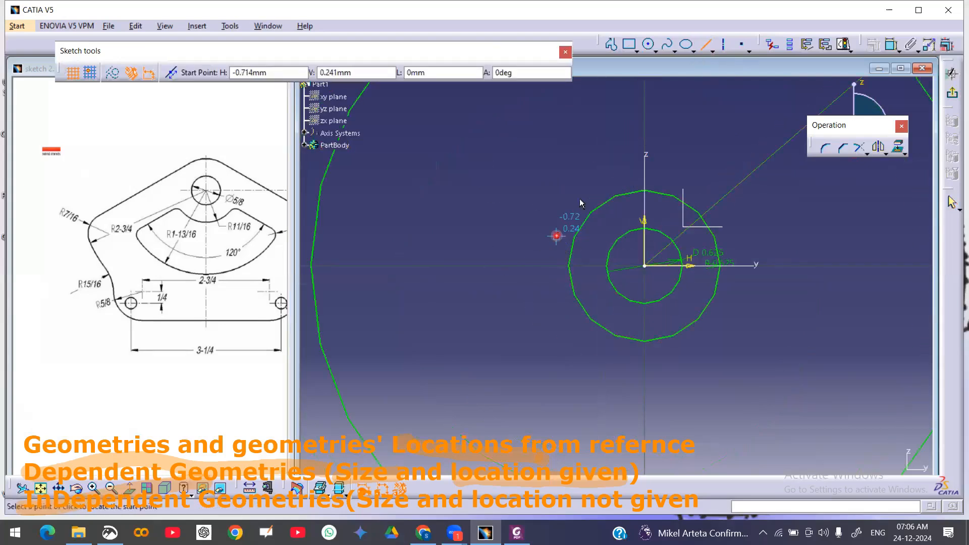
{"action": "left_click", "coordinate": [616, 168]}
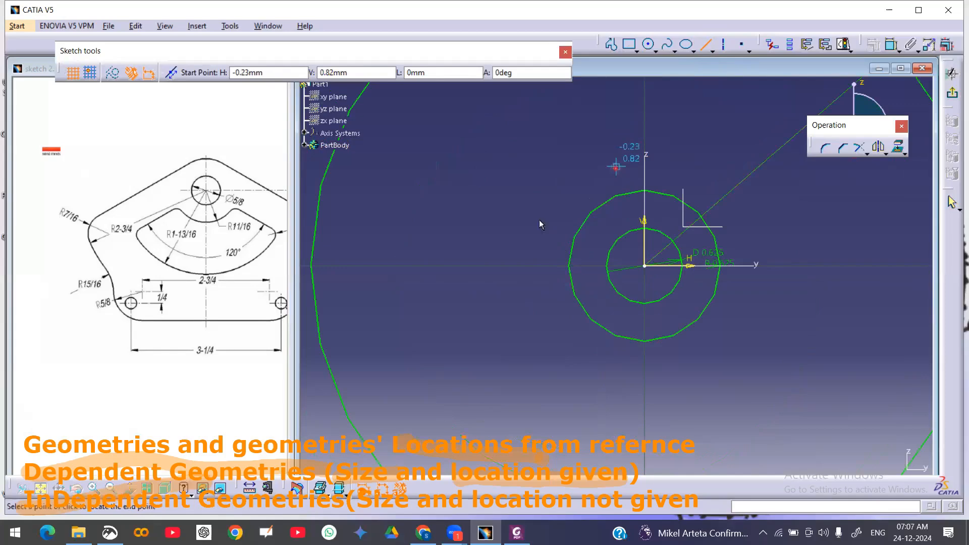
{"action": "left_click", "coordinate": [306, 360]}
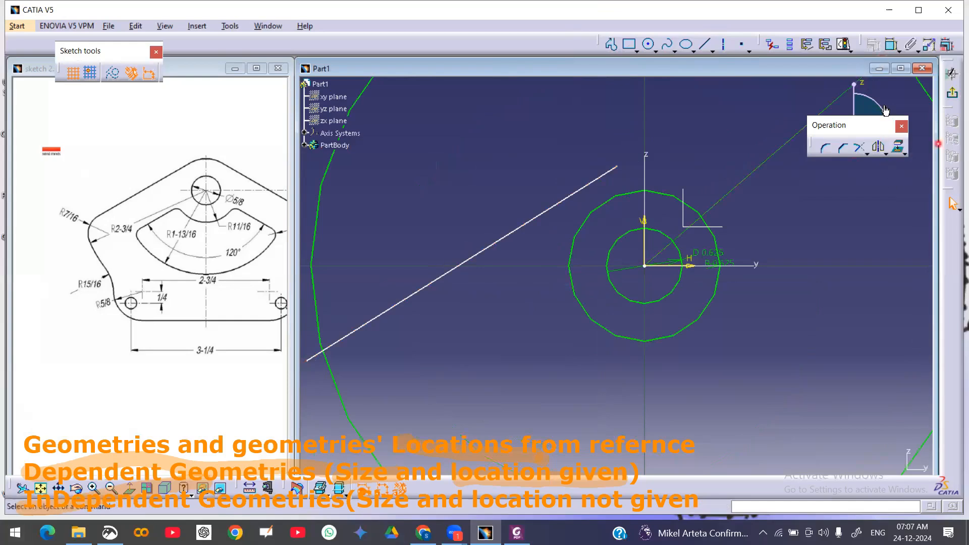
Step: Constrain the slanted line tangent to the 5/8 radius circle around the hole
{"action": "left_click", "coordinate": [894, 46]}
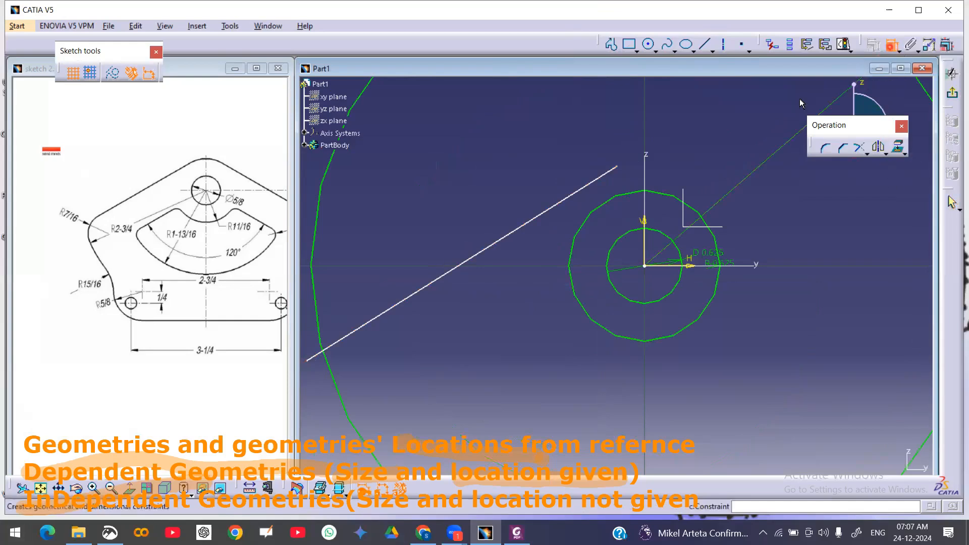
{"action": "left_click", "coordinate": [578, 199]}
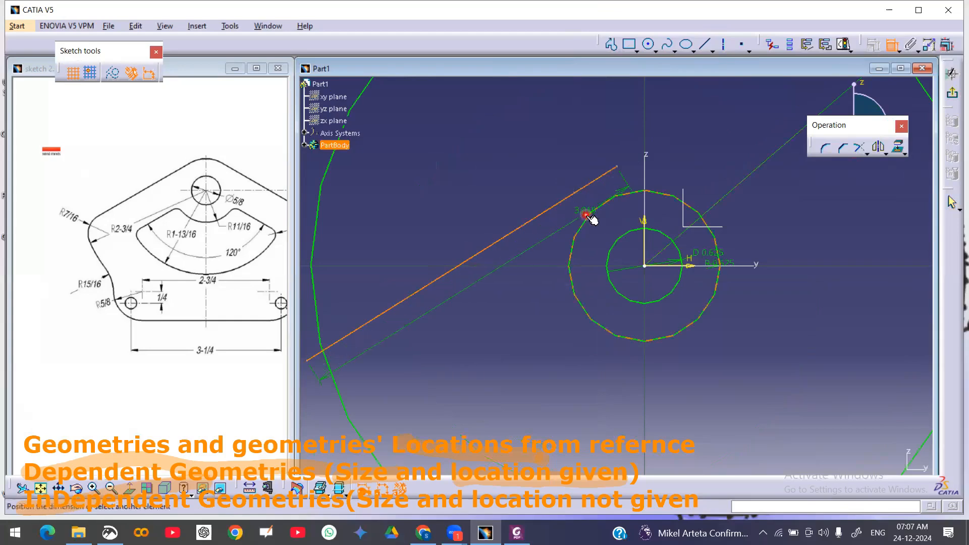
{"action": "left_click", "coordinate": [588, 216]}
{"action": "right_click", "coordinate": [683, 140]}
{"action": "left_click", "coordinate": [724, 193]}
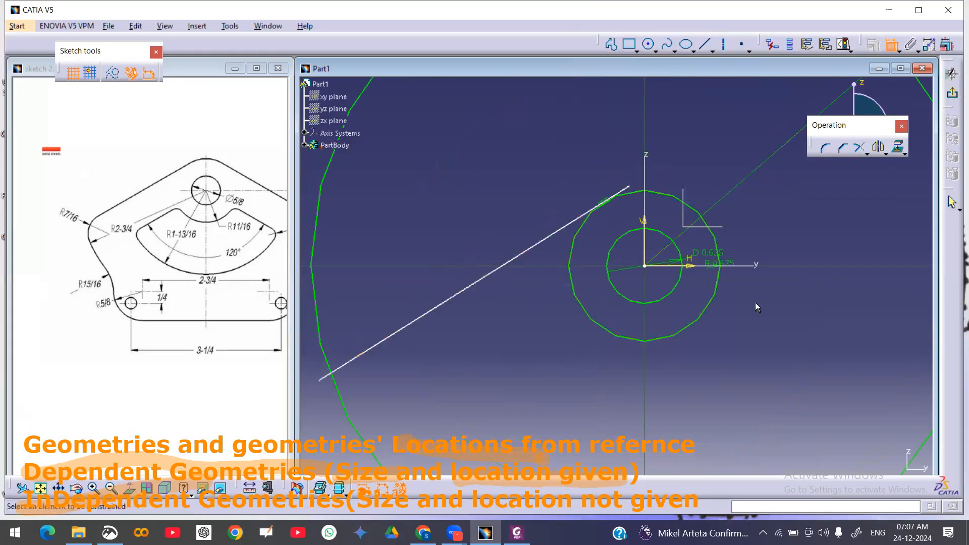
Step: Constrain the slanted line's lower endpoint coincident with the large 2+3/4 radius circle
{"action": "mouse_move", "coordinate": [539, 356]}
{"action": "middle_mouse_down"}
{"action": "mouse_move", "coordinate": [552, 318]}
{"action": "mouse_move", "coordinate": [562, 319]}
{"action": "middle_mouse_up"}
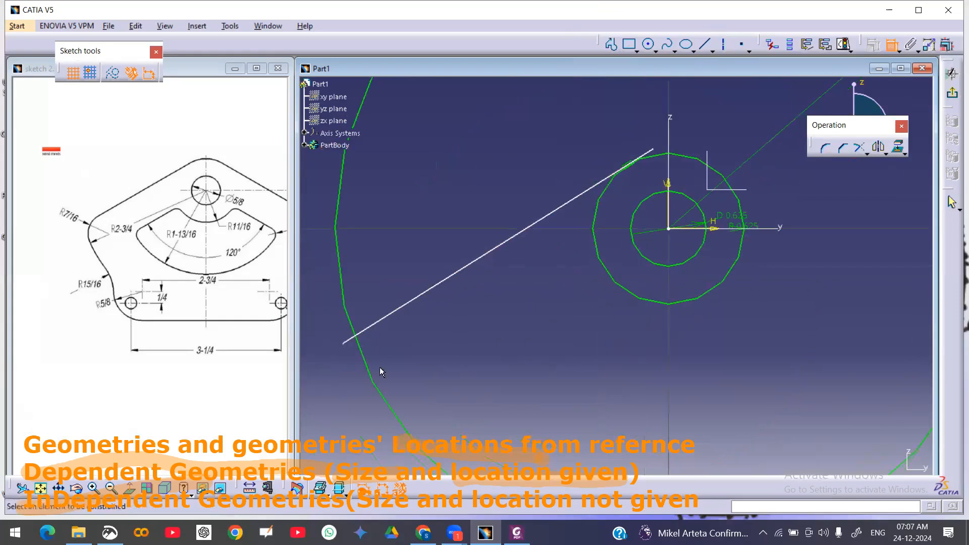
{"action": "left_click", "coordinate": [347, 344]}
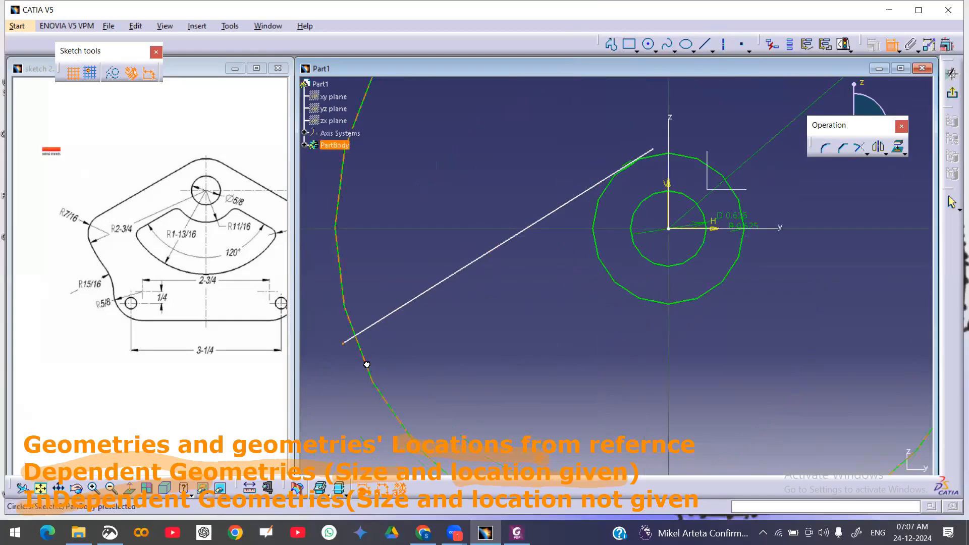
{"action": "left_click", "coordinate": [372, 373]}
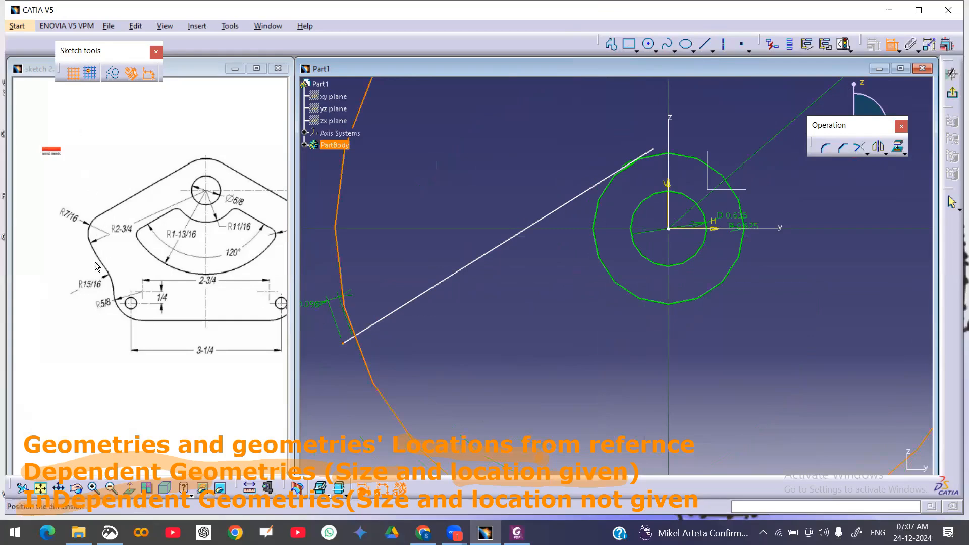
{"action": "right_click", "coordinate": [381, 251]}
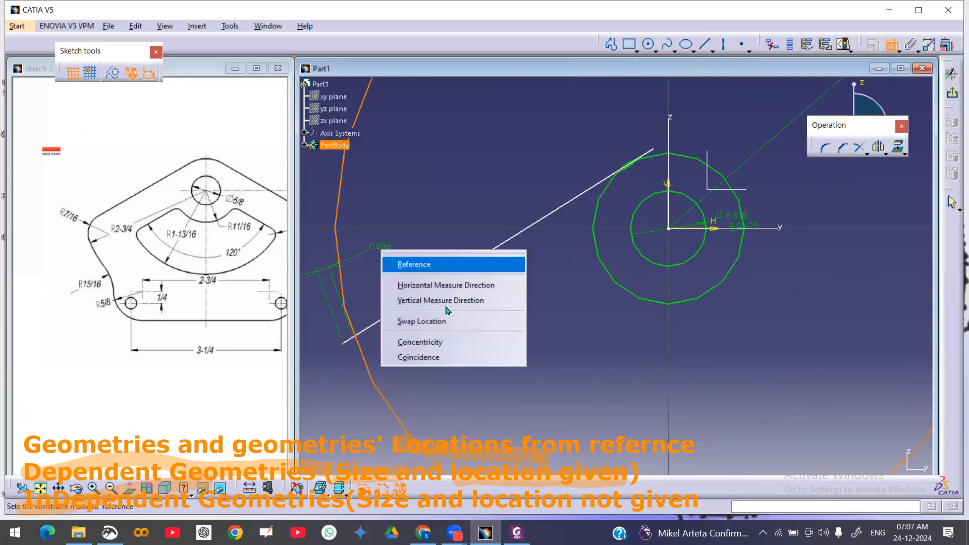
{"action": "left_click", "coordinate": [434, 357]}
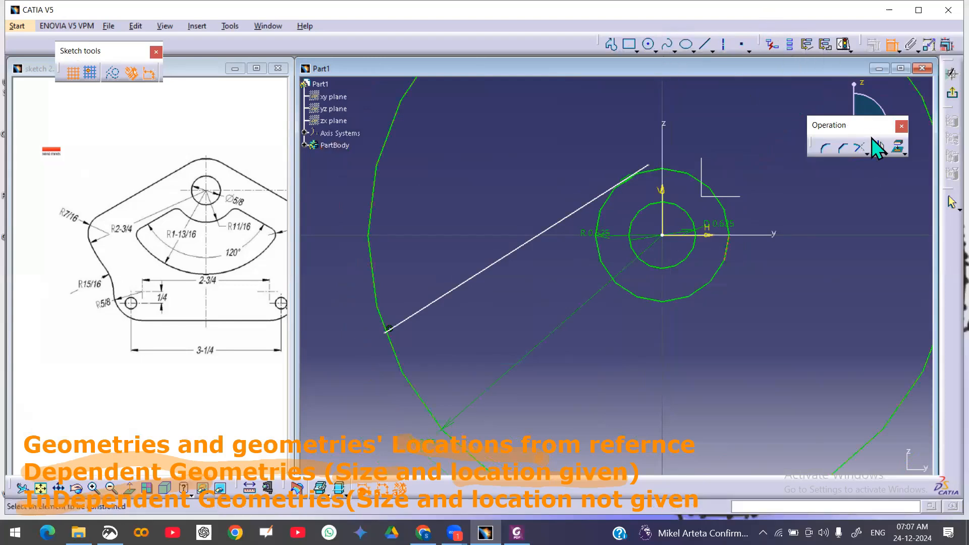
Step: Use Quick Trim to remove the slanted line's upper end beyond its tangent point on the 5/8 radius circle
{"action": "left_click", "coordinate": [867, 151]}
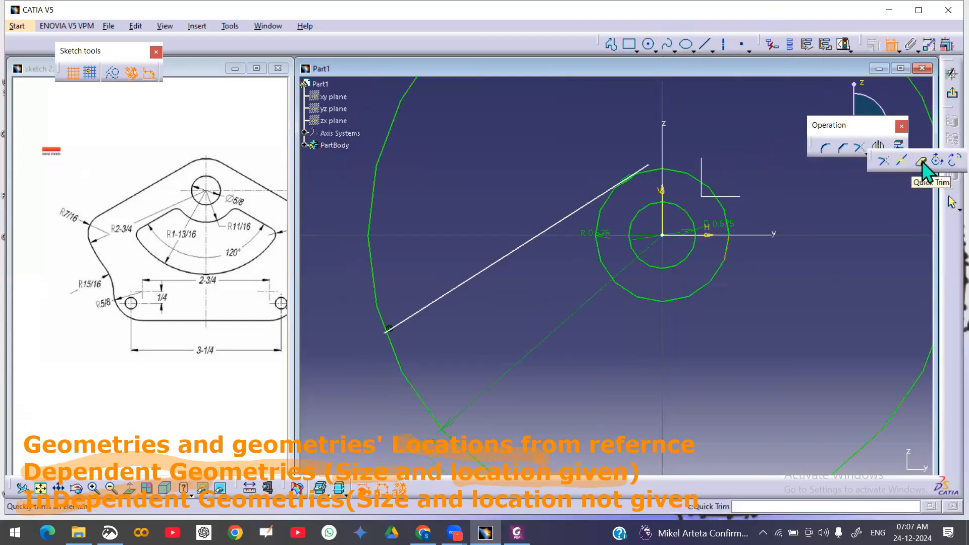
{"action": "left_click", "coordinate": [921, 161]}
{"action": "left_click", "coordinate": [641, 169]}
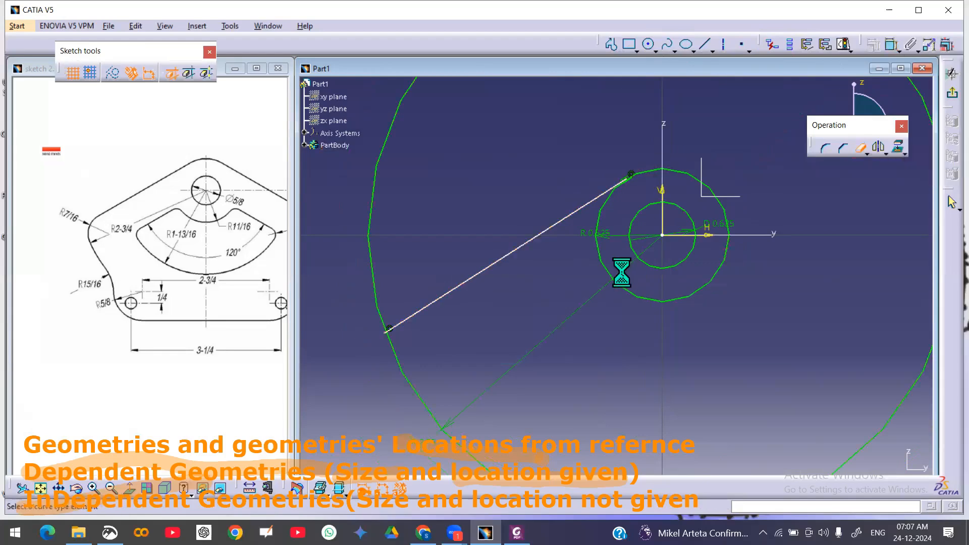
{"action": "left_click", "coordinate": [859, 151]}
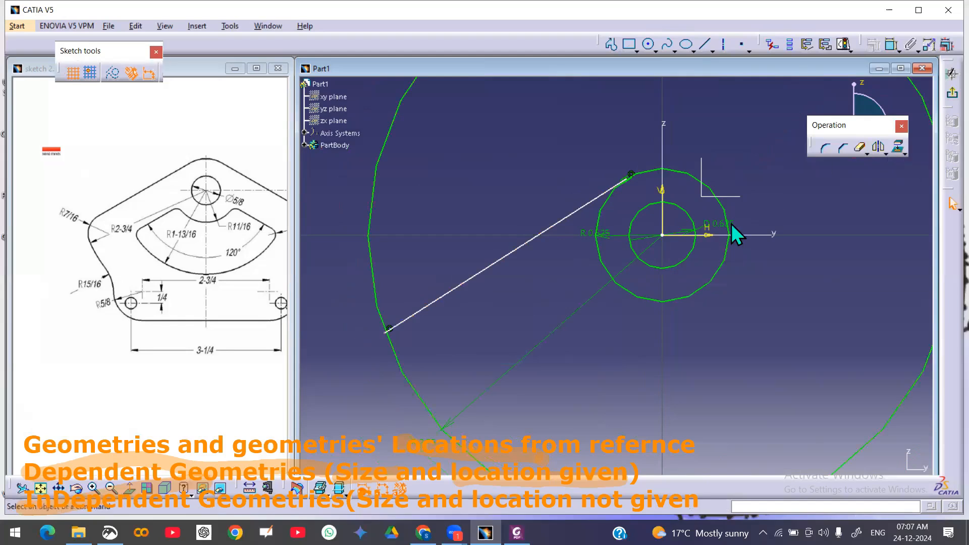
Step: Round the corner between the slanted line and the large circle with a trimmed fillet of radius 7/16
{"action": "mouse_move", "coordinate": [731, 223]}
{"action": "middle_mouse_down"}
{"action": "mouse_move", "coordinate": [729, 254]}
{"action": "mouse_move", "coordinate": [716, 234]}
{"action": "middle_mouse_up"}
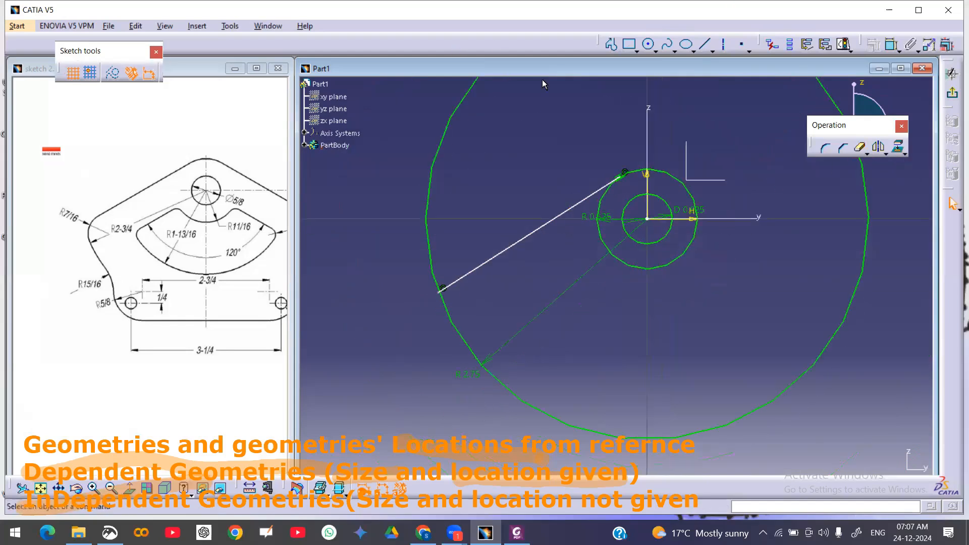
{"action": "left_click", "coordinate": [100, 244]}
{"action": "left_click", "coordinate": [826, 147]}
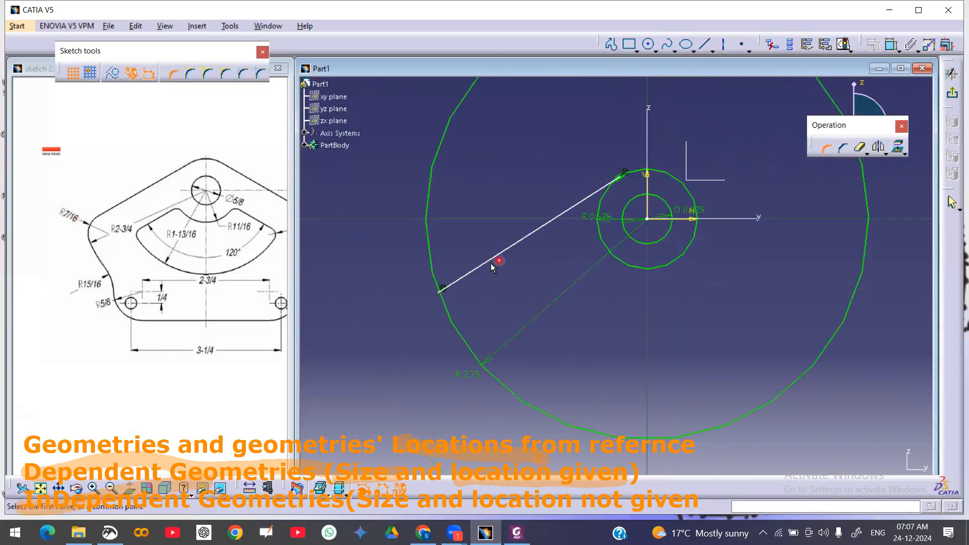
{"action": "left_click", "coordinate": [461, 276]}
{"action": "left_click", "coordinate": [457, 325]}
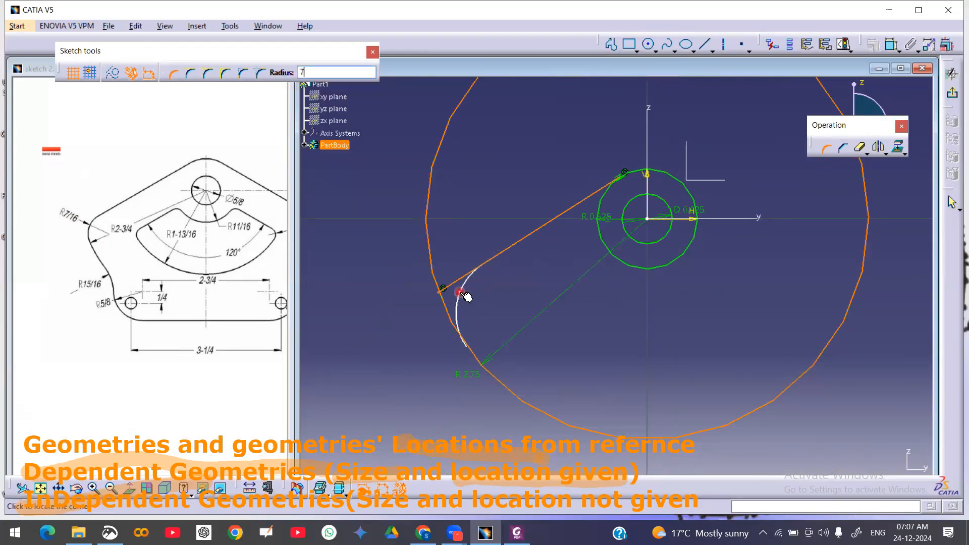
{"action": "type", "text": "6"}
{"action": "key", "text": "Return"}
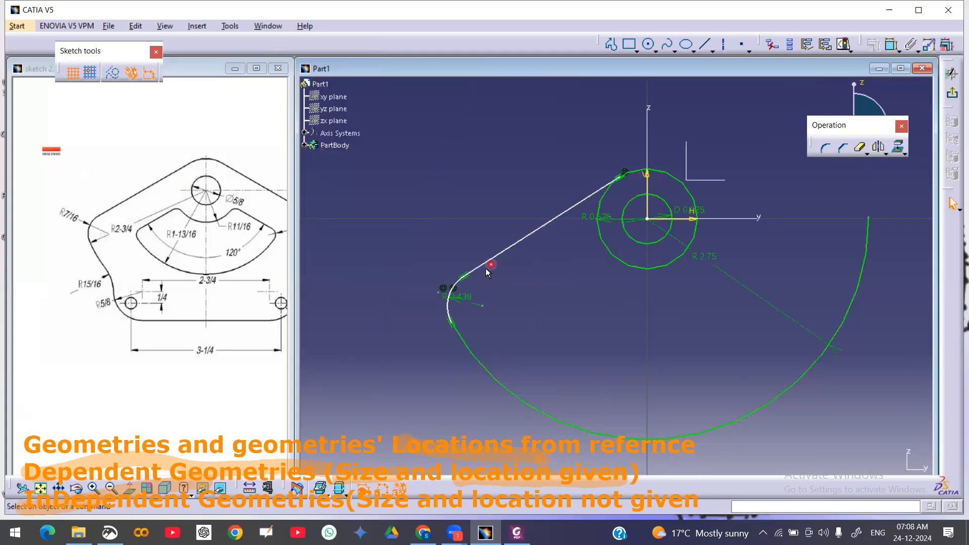
Step: Dimension the horizontal distance from the fillet's center to the vertical axis and check the sketch solving status
{"action": "left_click", "coordinate": [891, 45]}
{"action": "left_click", "coordinate": [485, 307]}
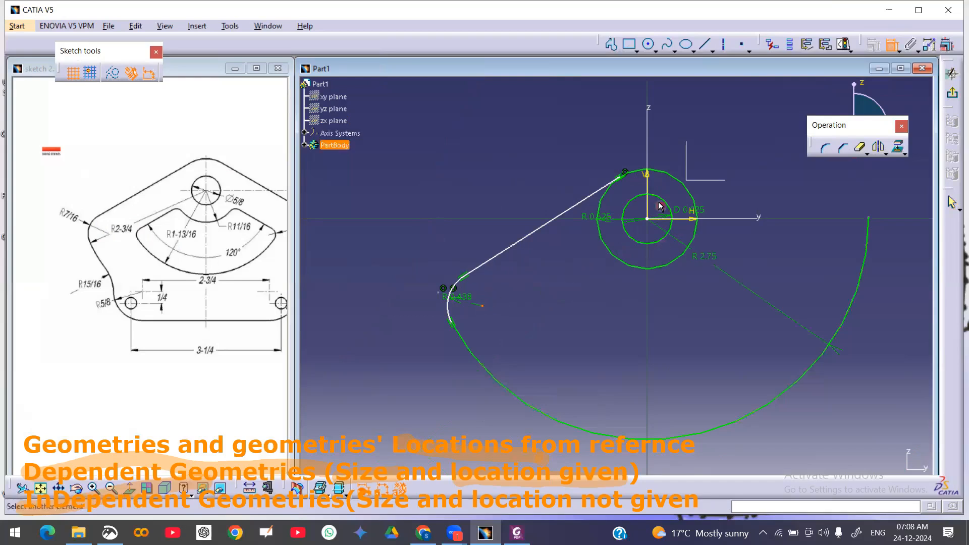
{"action": "left_click", "coordinate": [647, 192]}
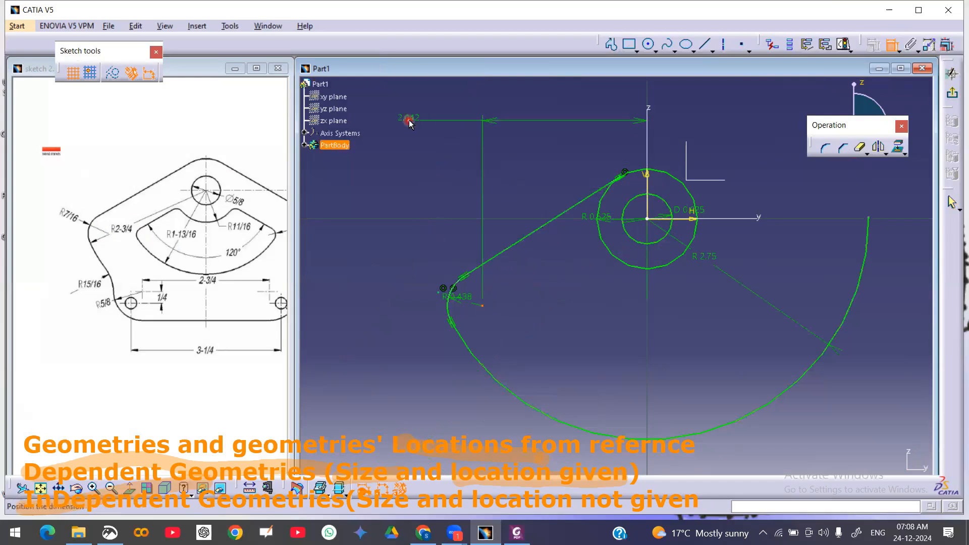
{"action": "left_click", "coordinate": [409, 121]}
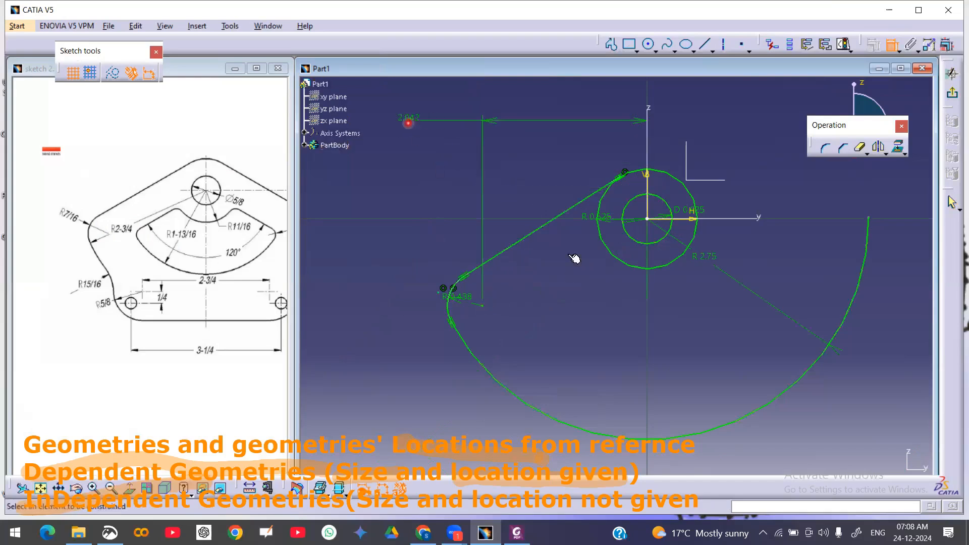
{"action": "left_click", "coordinate": [844, 46]}
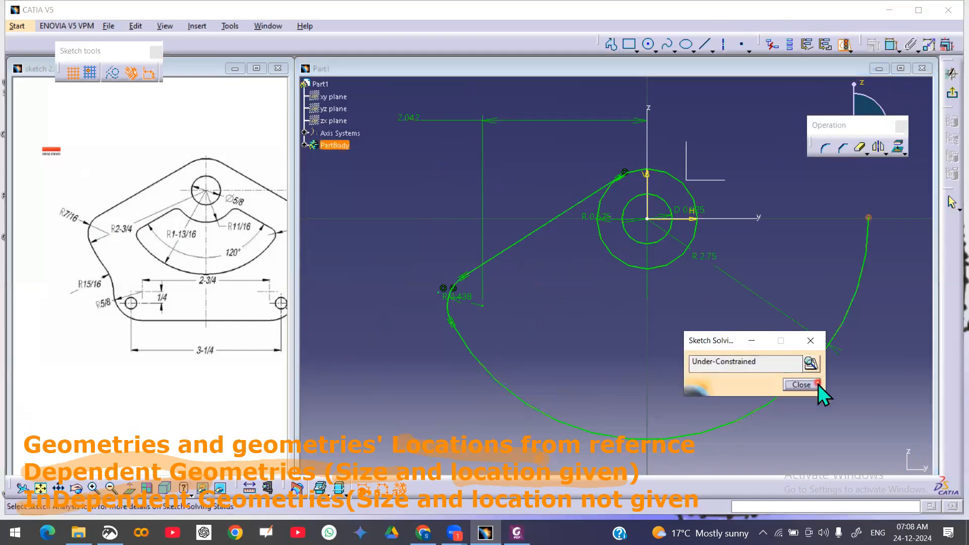
{"action": "left_click", "coordinate": [801, 385]}
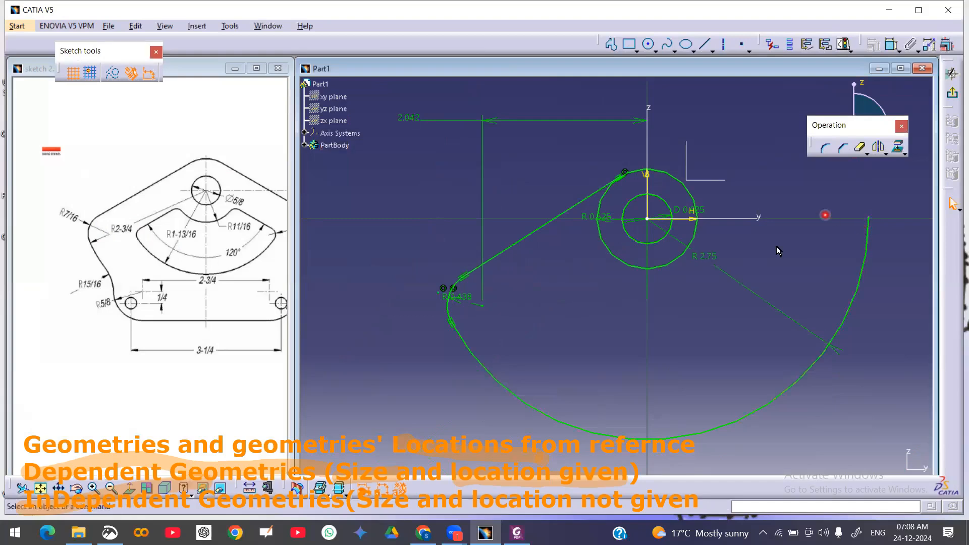
Step: Mirror the slanted line and the 7/16 fillet arc about the vertical axis
{"action": "middle_click_drag", "start_coordinate": [751, 294], "coordinate": [750, 303], "text": "ctrl"}
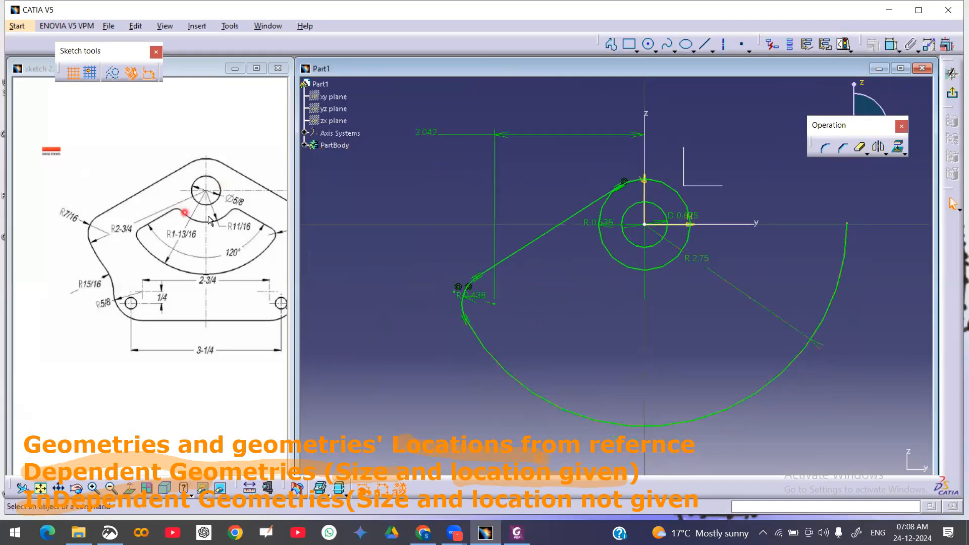
{"action": "middle_click_drag", "start_coordinate": [212, 222], "coordinate": [204, 217]}
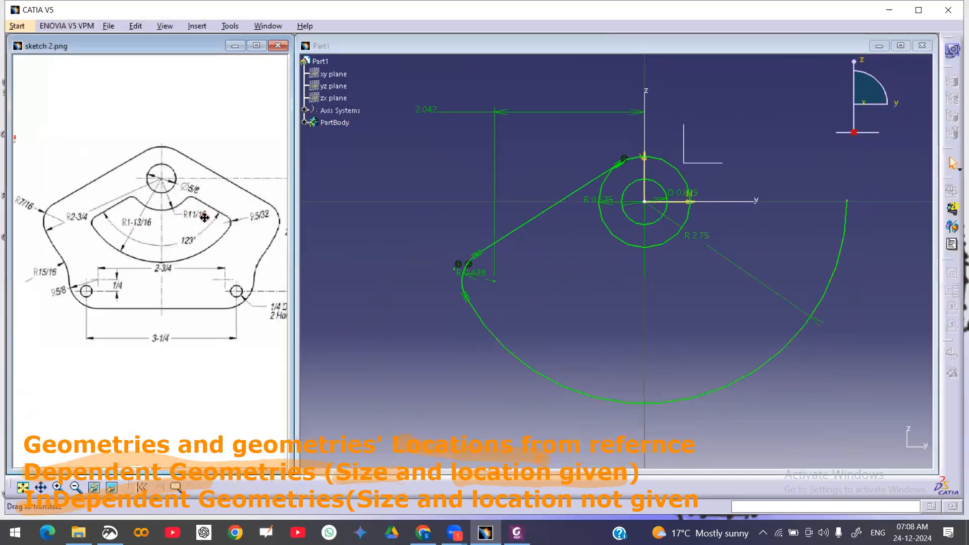
{"action": "left_click", "coordinate": [553, 207]}
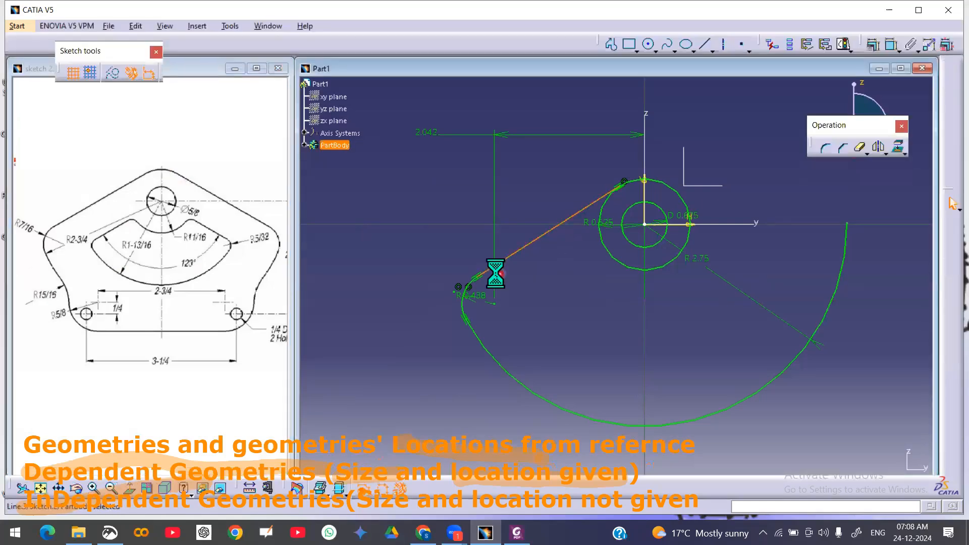
{"action": "left_click", "coordinate": [470, 288], "text": "ctrl"}
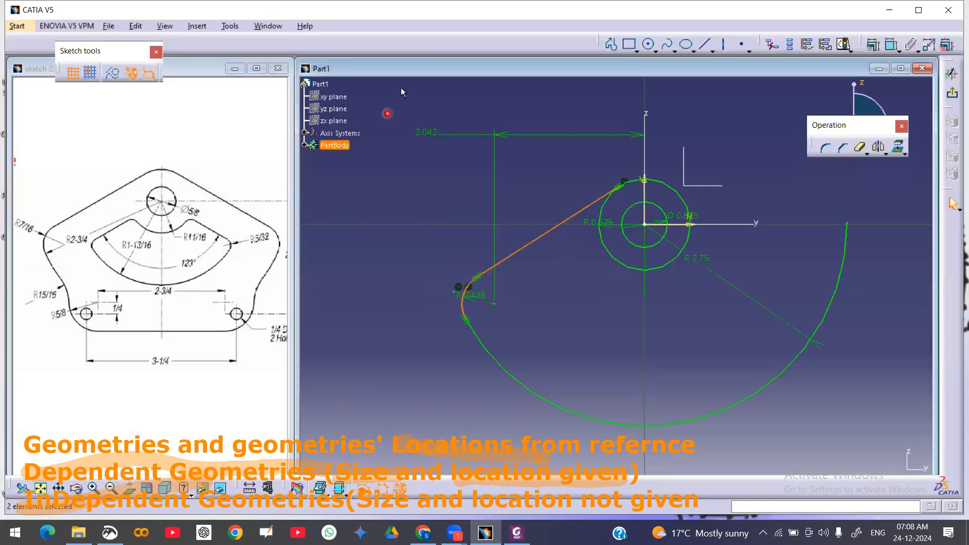
{"action": "left_click", "coordinate": [879, 147]}
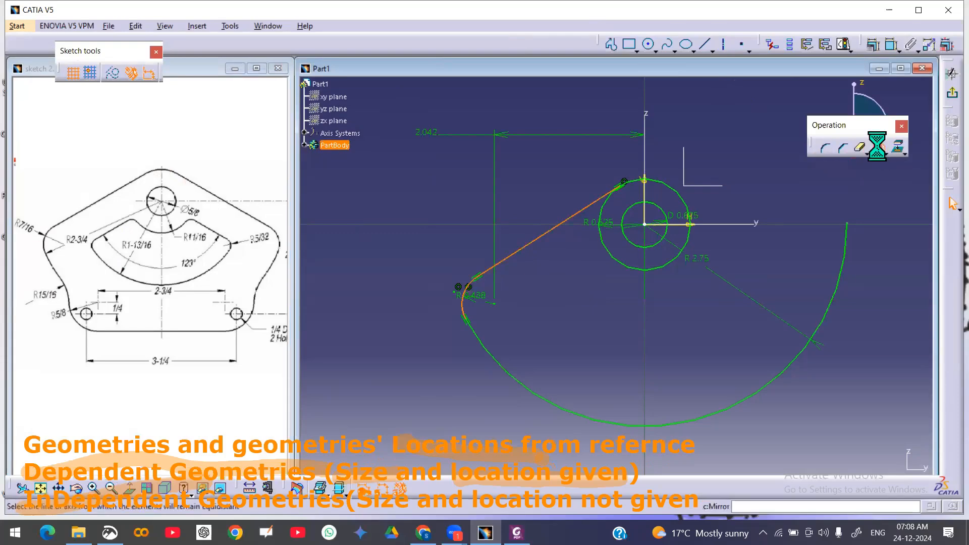
{"action": "left_click", "coordinate": [647, 188]}
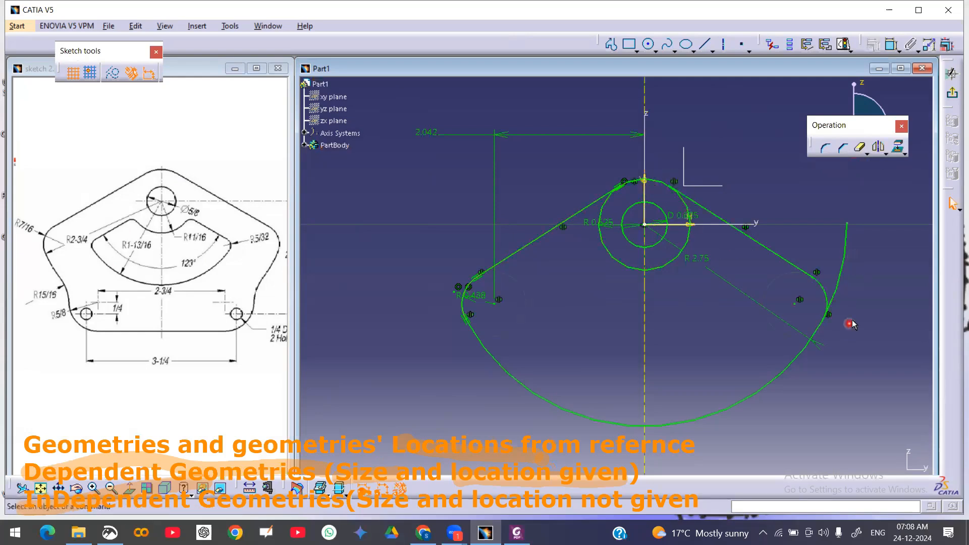
Step: Use Quick Trim to remove the large arc's excess beyond the mirrored fillet, and recheck the sketch solving status
{"action": "left_click", "coordinate": [860, 148]}
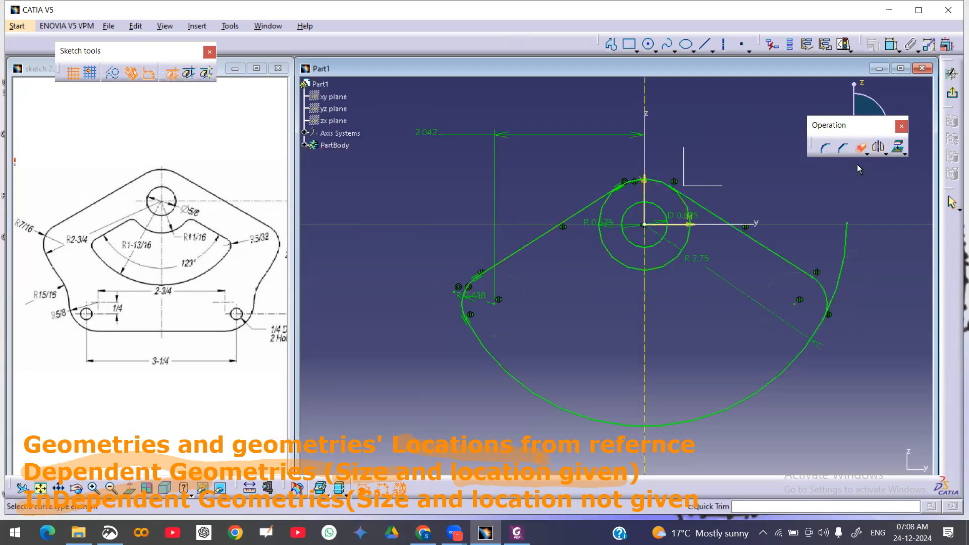
{"action": "left_click", "coordinate": [843, 256]}
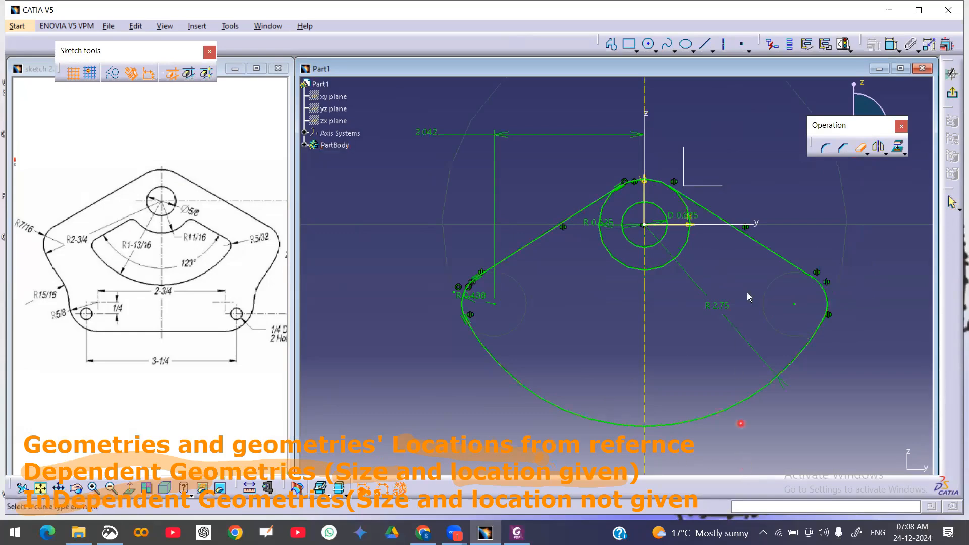
{"action": "left_click", "coordinate": [843, 44]}
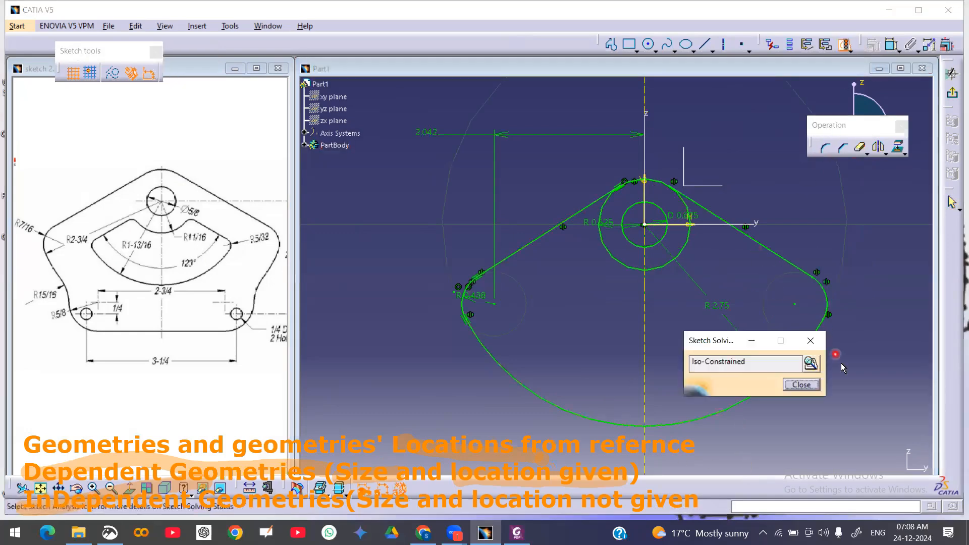
{"action": "left_click", "coordinate": [799, 386]}
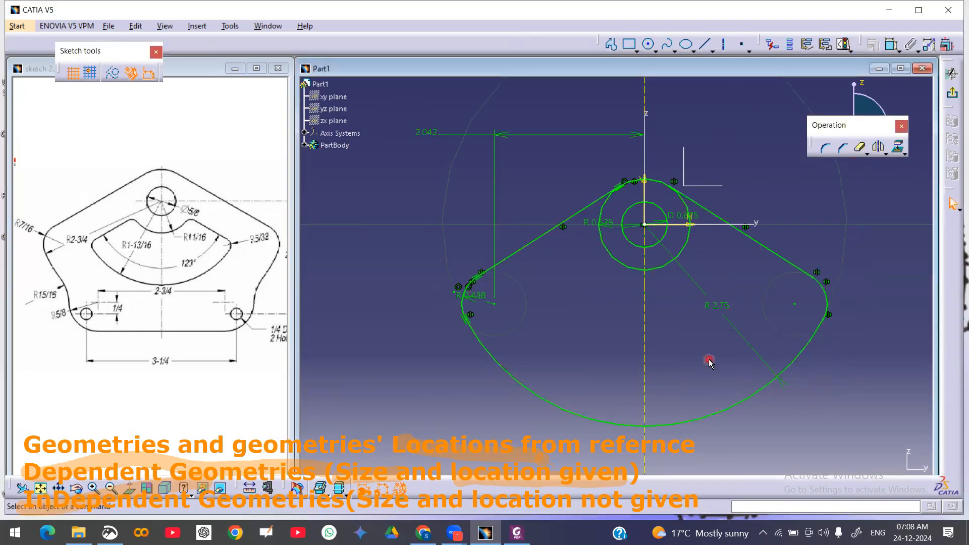
Step: Use Quick Trim to remove the lower part of the outer concentric circle, keeping only the arc between the two slanted lines
{"action": "middle_click_drag", "start_coordinate": [707, 330], "coordinate": [699, 290]}
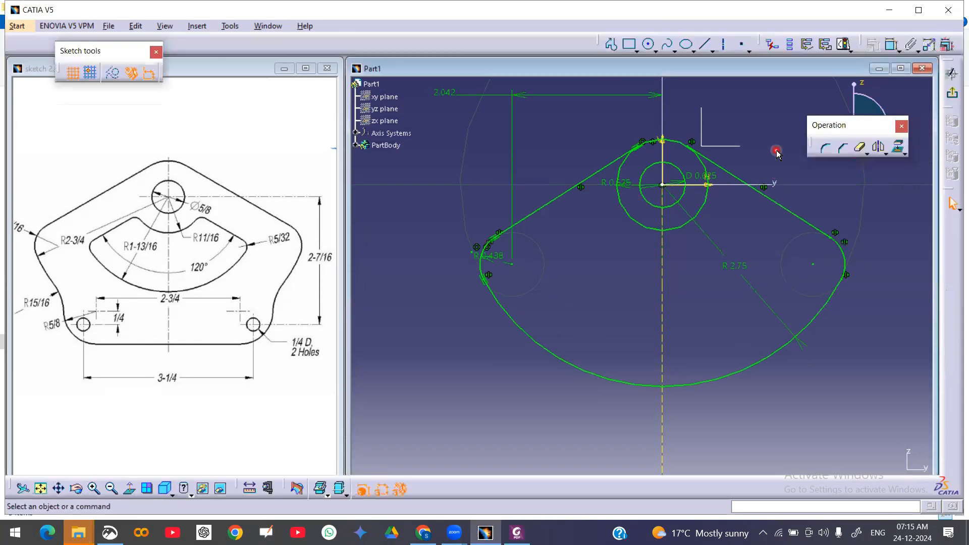
{"action": "left_click", "coordinate": [860, 147]}
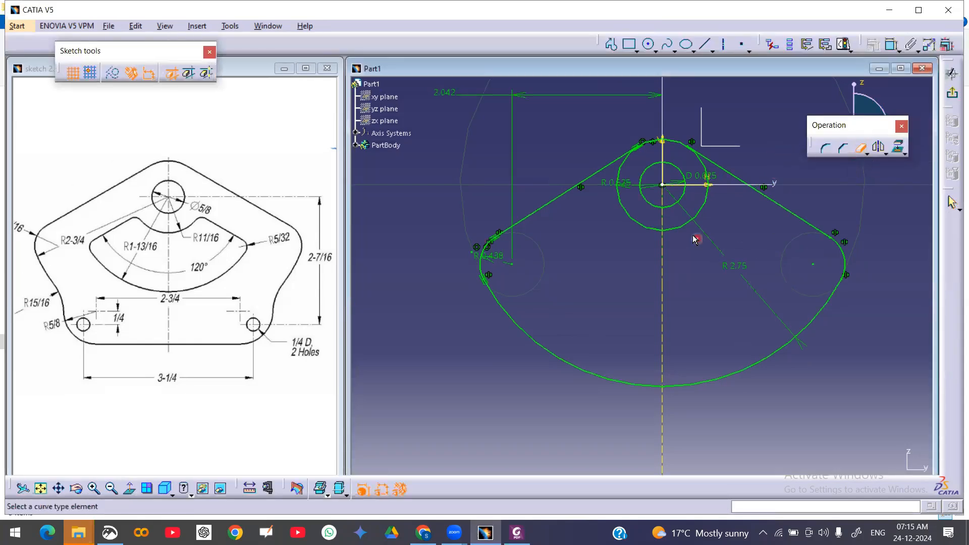
{"action": "left_click", "coordinate": [682, 229]}
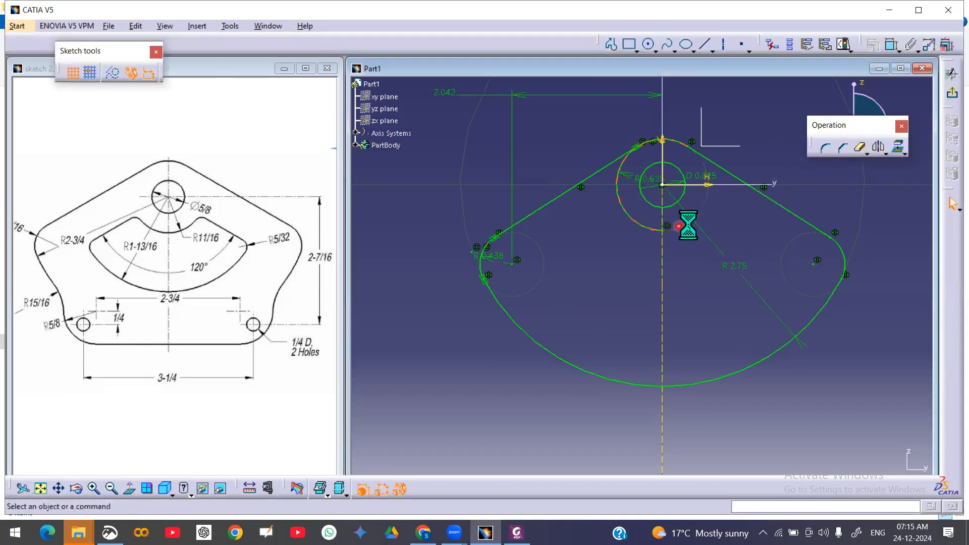
{"action": "left_click", "coordinate": [636, 217]}
{"action": "left_click", "coordinate": [859, 147]}
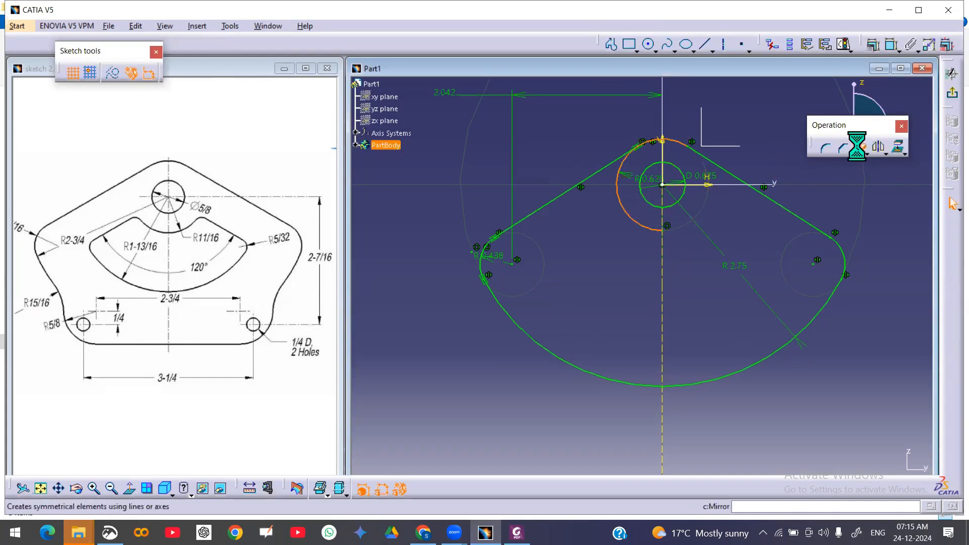
{"action": "left_click", "coordinate": [629, 209]}
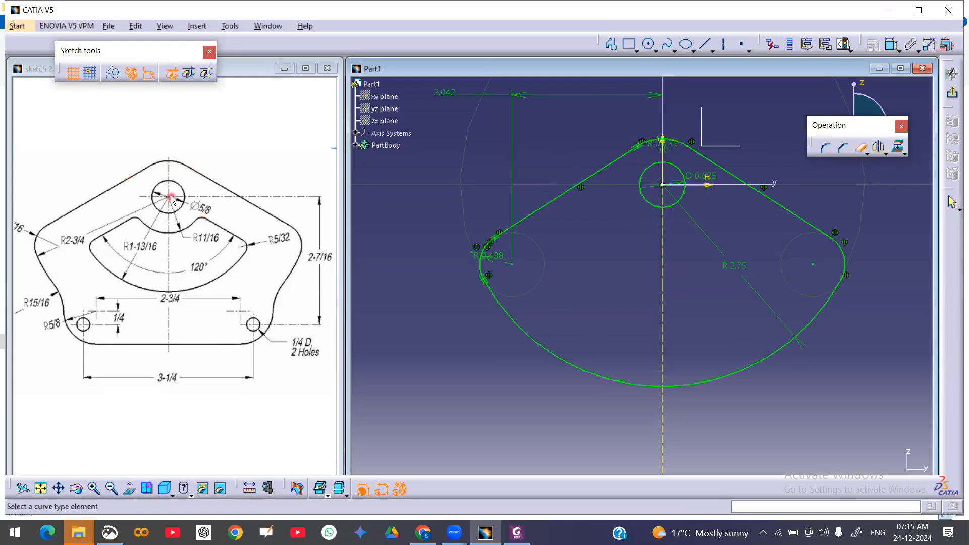
{"action": "left_click", "coordinate": [677, 147]}
{"action": "left_click", "coordinate": [860, 147]}
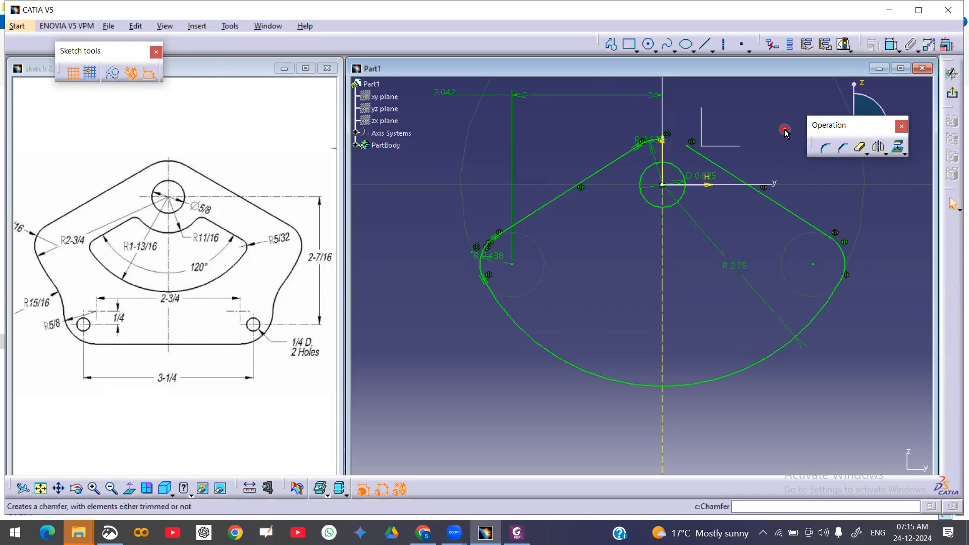
{"action": "key", "text": "ctrl+z"}
Step: Reposition the 0.625 radius dimension above the upper arc, clear of the vertical axis
{"action": "left_click_drag", "start_coordinate": [671, 151], "coordinate": [680, 109]}
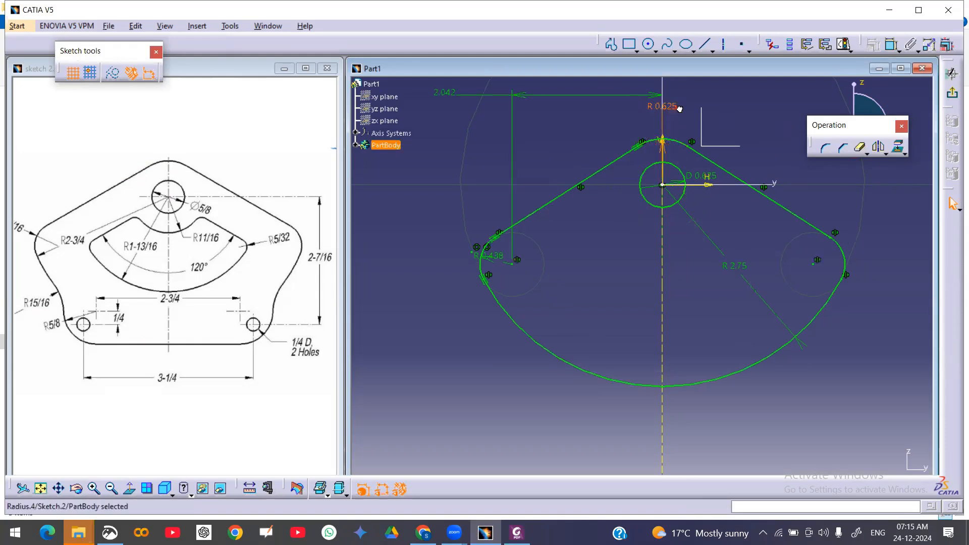
{"action": "left_click", "coordinate": [665, 147]}
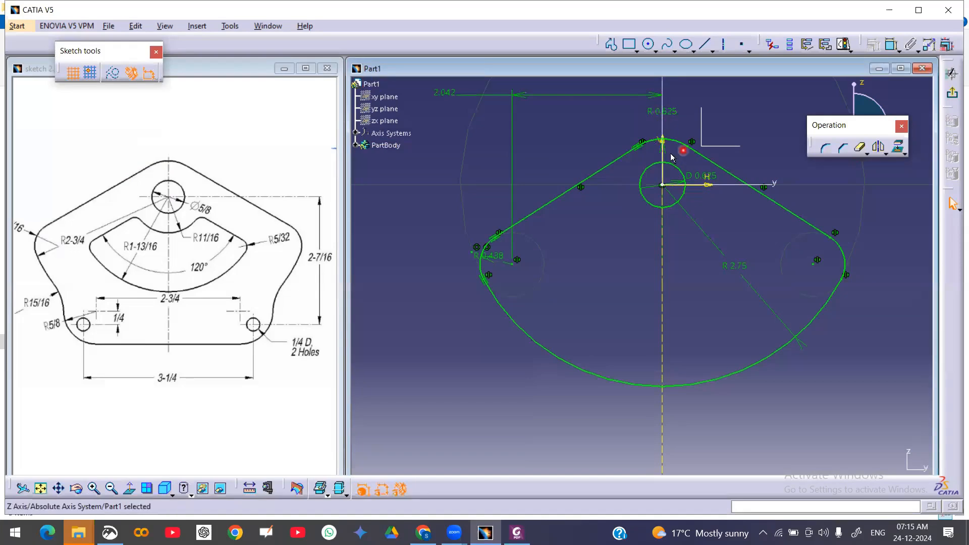
{"action": "left_click", "coordinate": [666, 149]}
{"action": "left_click_drag", "start_coordinate": [667, 150], "coordinate": [687, 147]}
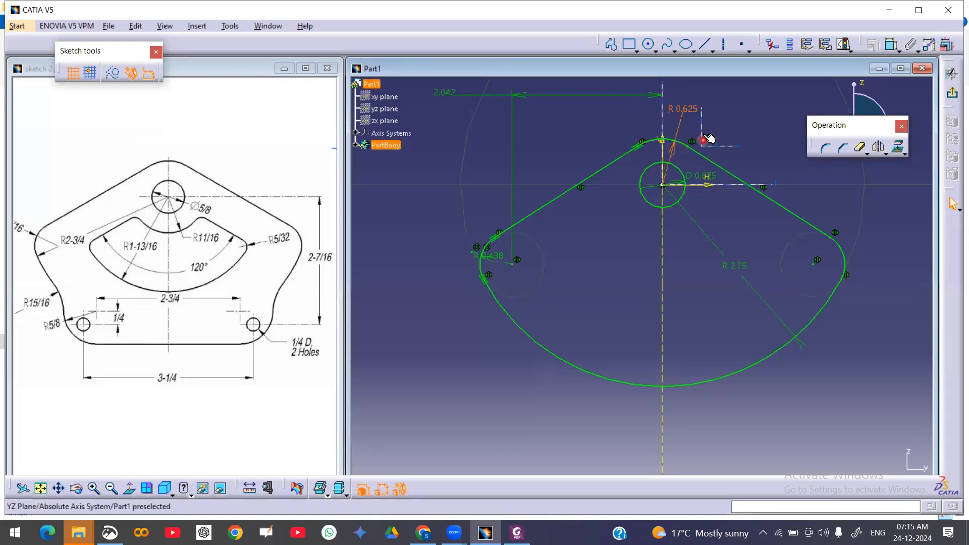
Step: Check the hole dimensions in the reference drawing and sketch a circle of about 0.35 mm radius below the large arc, right of the vertical axis
{"action": "left_click", "coordinate": [60, 230]}
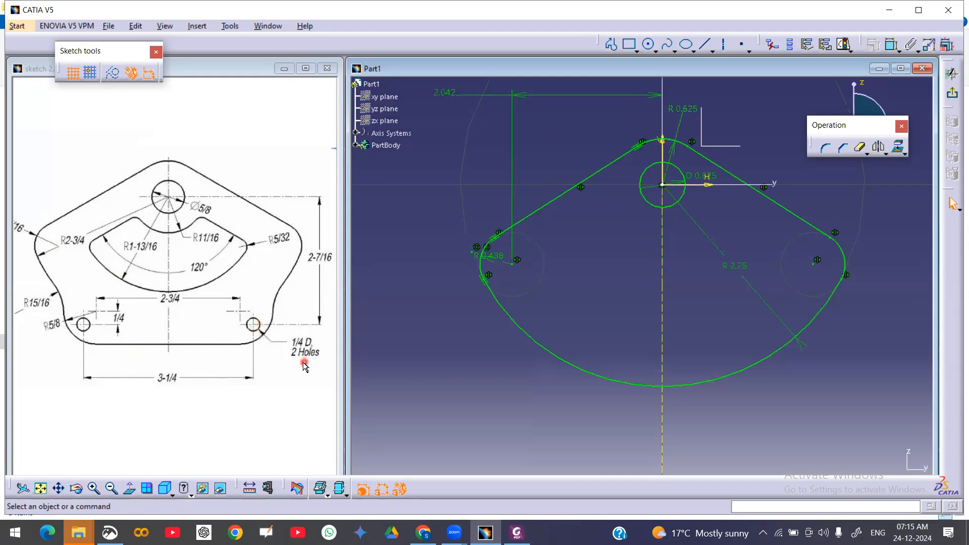
{"action": "mouse_move", "coordinate": [304, 363]}
{"action": "middle_mouse_down"}
{"action": "mouse_move", "coordinate": [268, 351]}
{"action": "mouse_move", "coordinate": [273, 302]}
{"action": "mouse_move", "coordinate": [163, 233]}
{"action": "middle_mouse_up"}
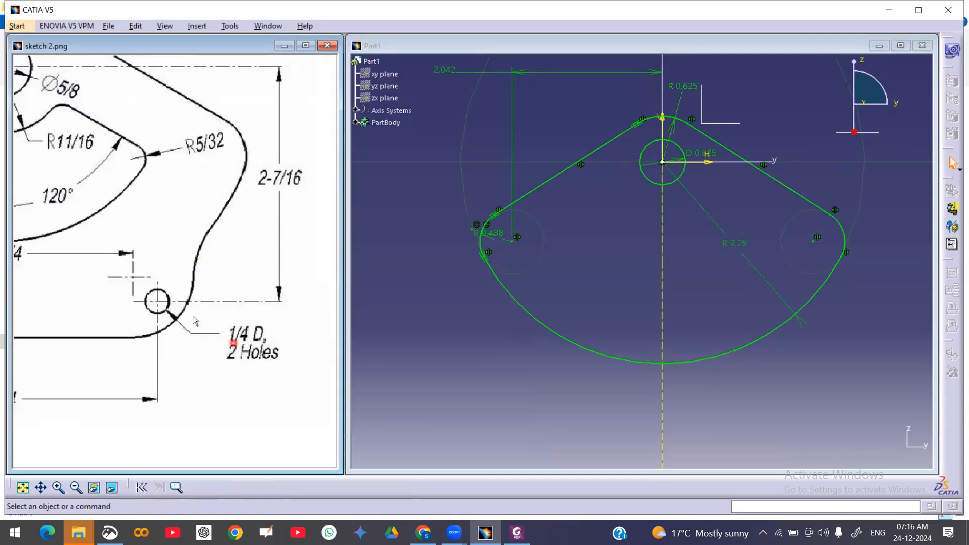
{"action": "middle_click_drag", "start_coordinate": [271, 223], "coordinate": [277, 249]}
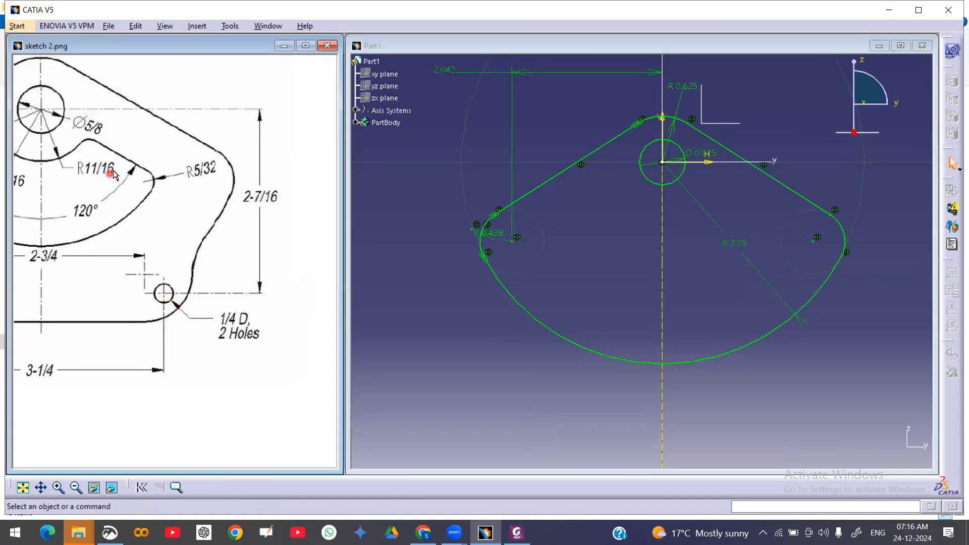
{"action": "mouse_move", "coordinate": [168, 246]}
{"action": "middle_mouse_down"}
{"action": "mouse_move", "coordinate": [166, 283]}
{"action": "mouse_move", "coordinate": [257, 296]}
{"action": "middle_mouse_up"}
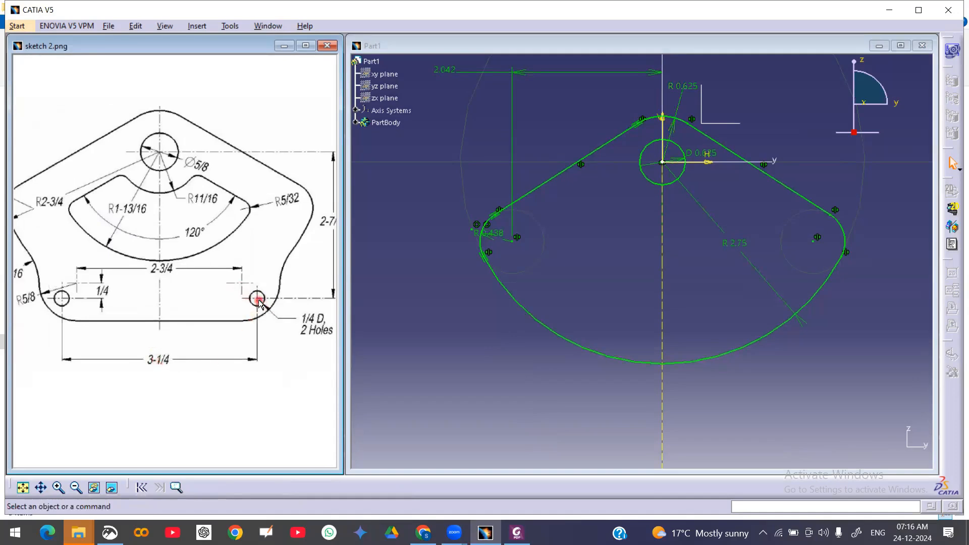
{"action": "left_click", "coordinate": [832, 153]}
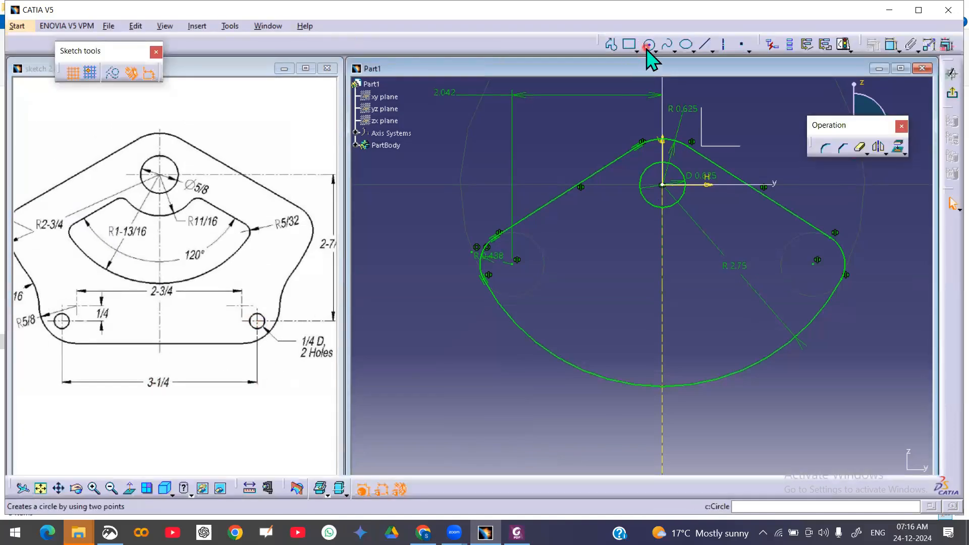
{"action": "left_click", "coordinate": [648, 47]}
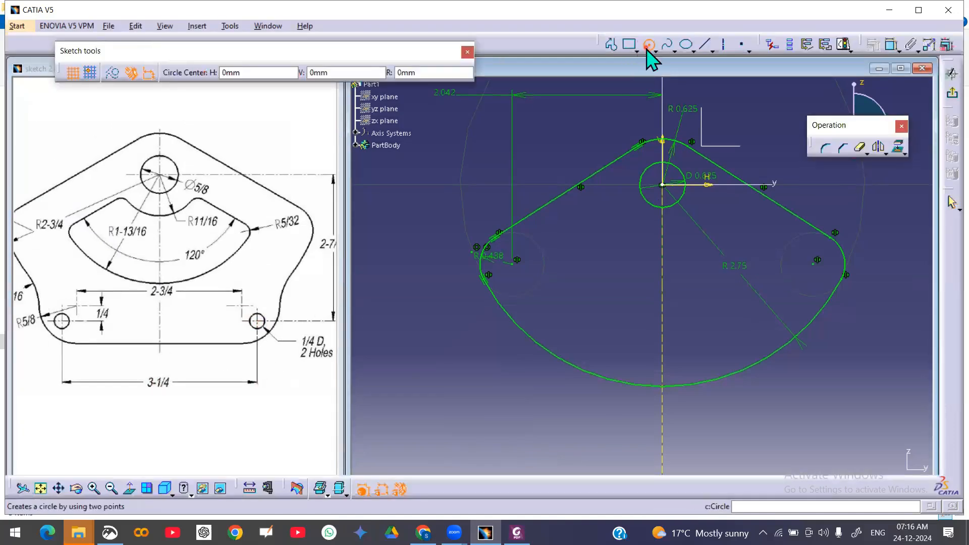
{"action": "left_click", "coordinate": [783, 423]}
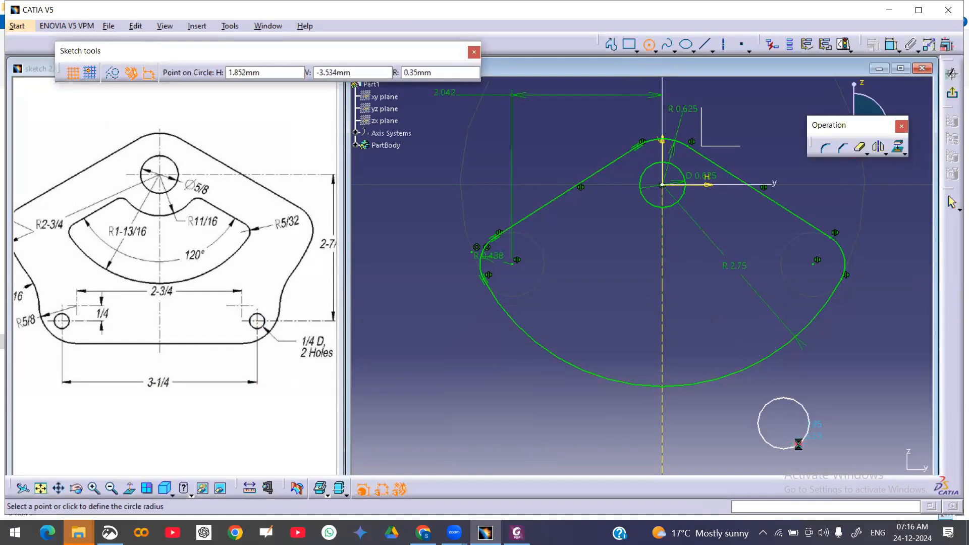
{"action": "left_click", "coordinate": [802, 441]}
{"action": "left_click", "coordinate": [826, 374]}
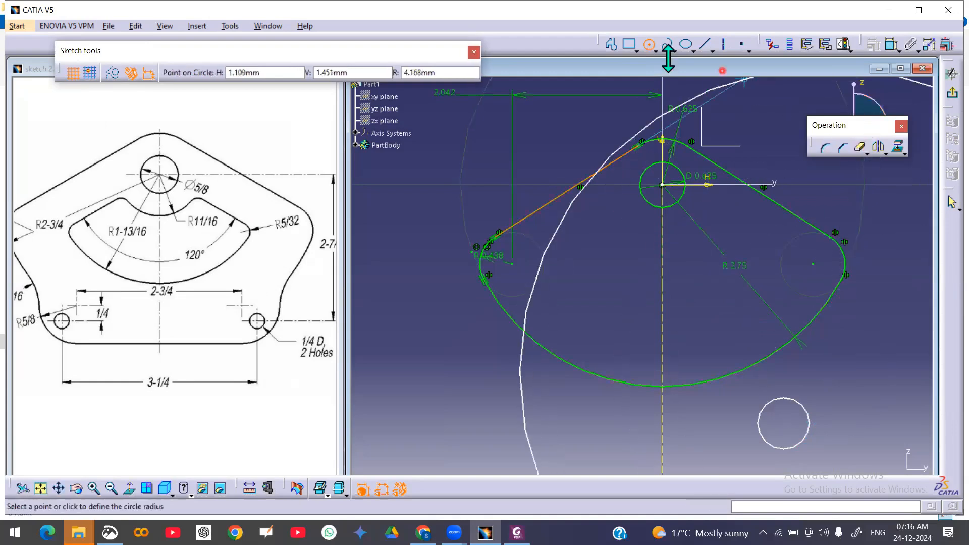
{"action": "left_click", "coordinate": [650, 45]}
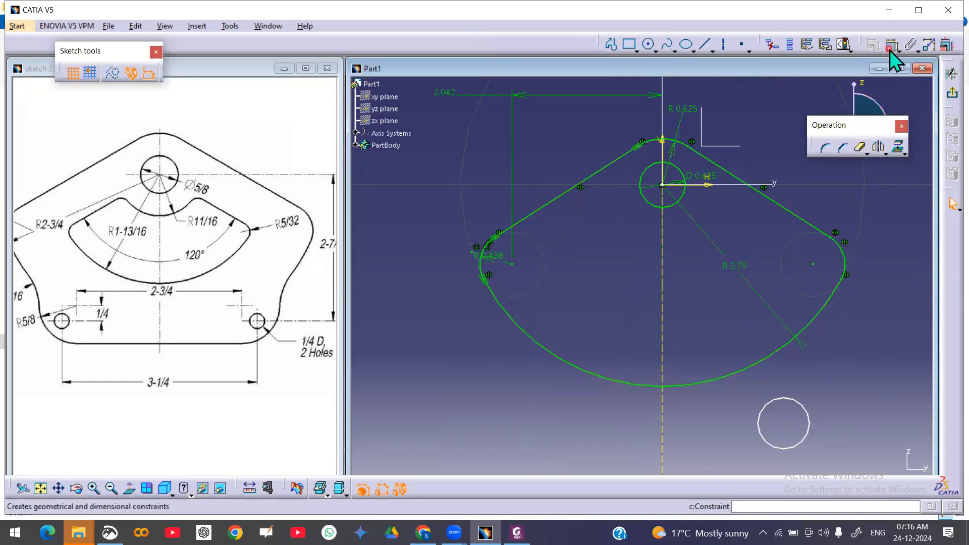
Step: Dimension the small circle's diameter and set it to 1/4
{"action": "left_click", "coordinate": [810, 423]}
{"action": "left_click", "coordinate": [837, 395]}
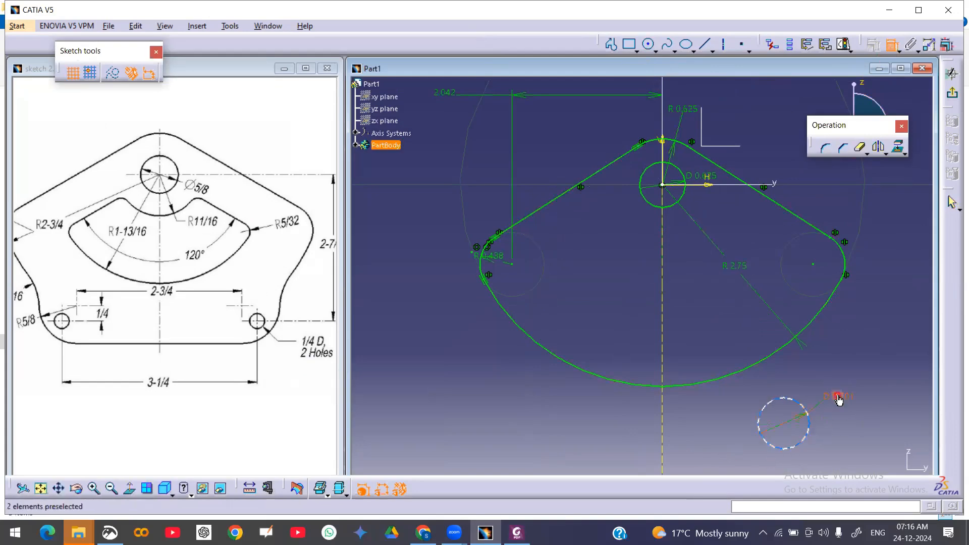
{"action": "double_click", "coordinate": [837, 395]}
{"action": "type", "text": "1/"}
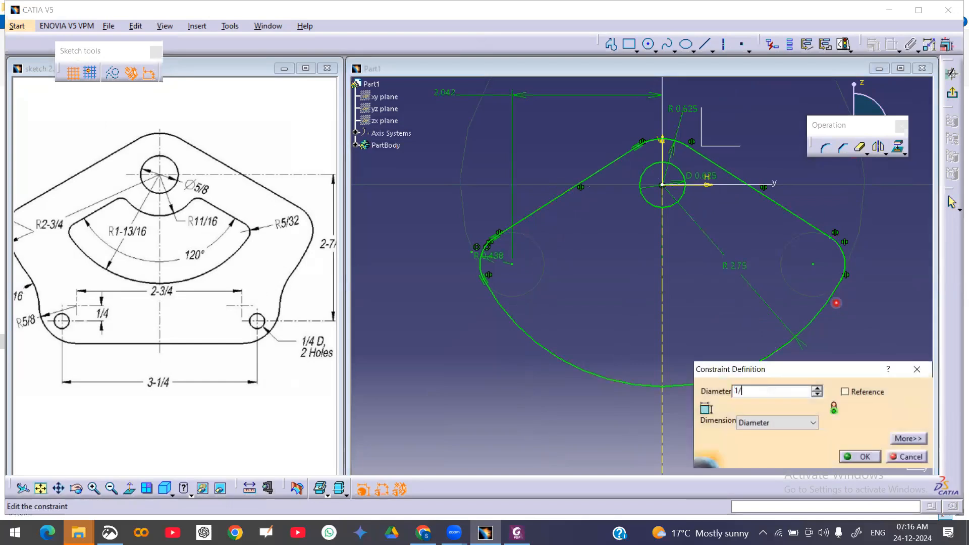
{"action": "type", "text": "4"}
{"action": "key", "text": "Return"}
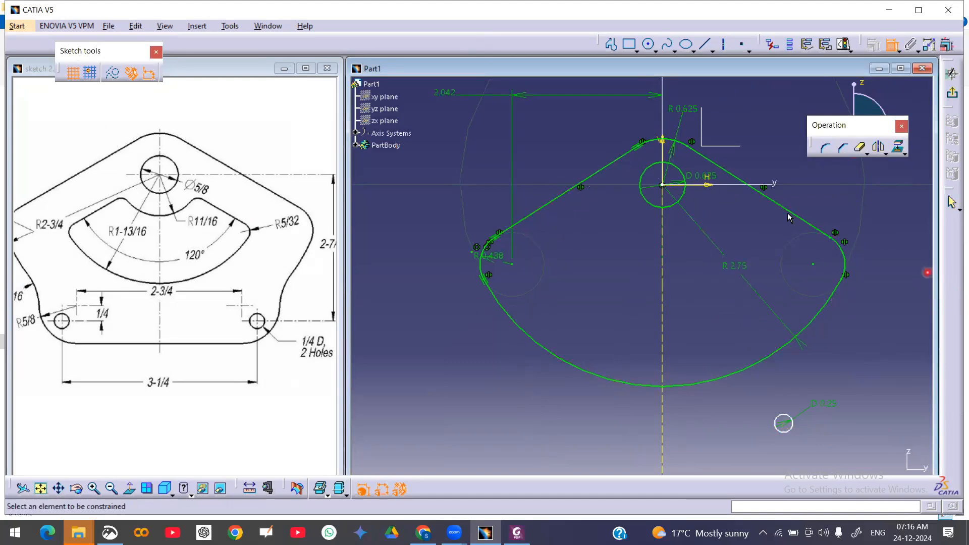
Step: Dimension the vertical distance from the horizontal axis to the small circle's center and set it to 2+7/16
{"action": "left_click", "coordinate": [710, 185]}
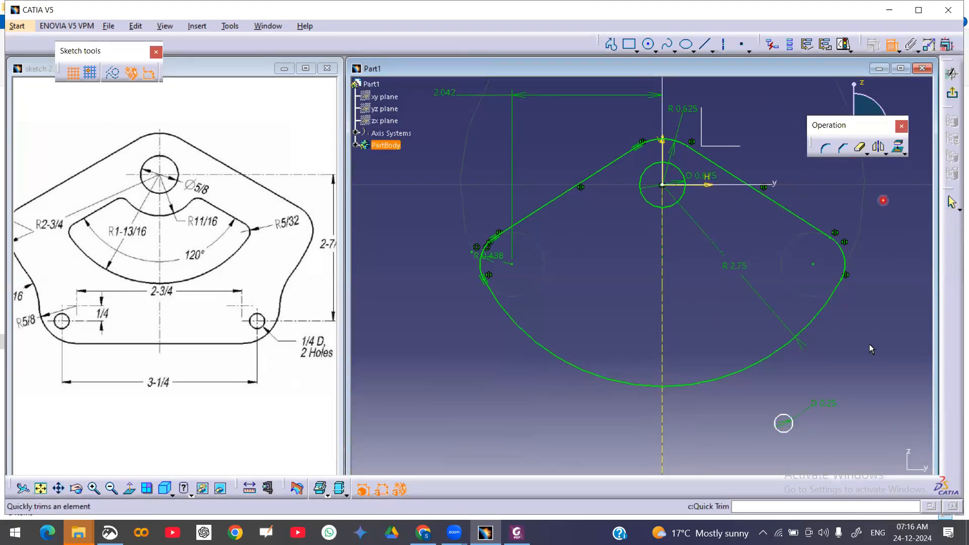
{"action": "left_click", "coordinate": [784, 424]}
{"action": "left_click", "coordinate": [889, 286]}
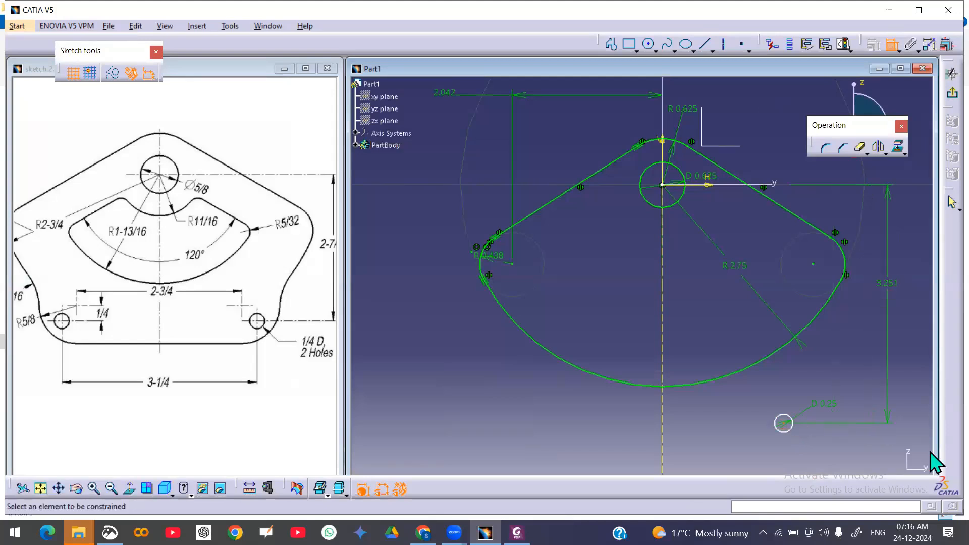
{"action": "left_click", "coordinate": [297, 273]}
{"action": "mouse_move", "coordinate": [296, 273]}
{"action": "middle_mouse_down"}
{"action": "mouse_move", "coordinate": [298, 284]}
{"action": "mouse_move", "coordinate": [275, 281]}
{"action": "mouse_move", "coordinate": [275, 252]}
{"action": "mouse_move", "coordinate": [310, 293]}
{"action": "mouse_move", "coordinate": [312, 311]}
{"action": "middle_mouse_up"}
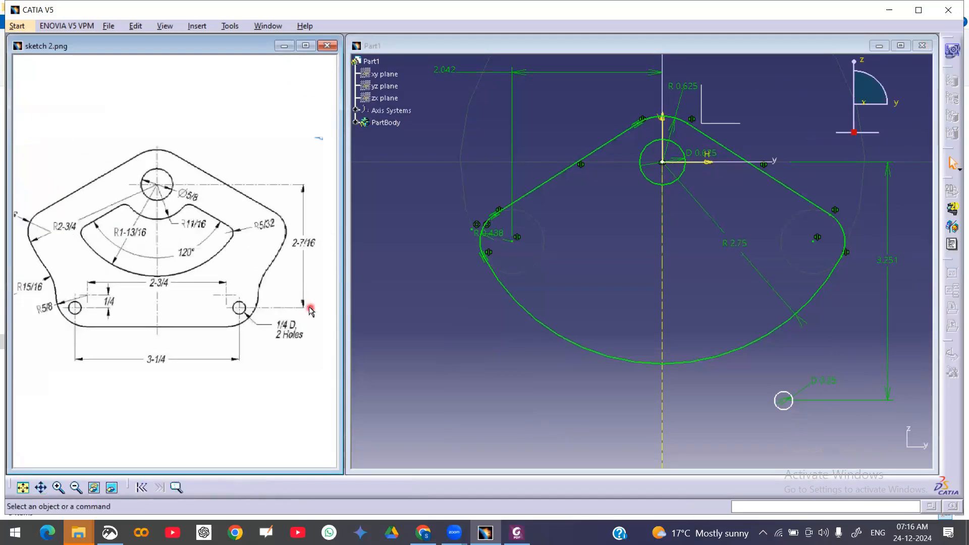
{"action": "left_click", "coordinate": [887, 264]}
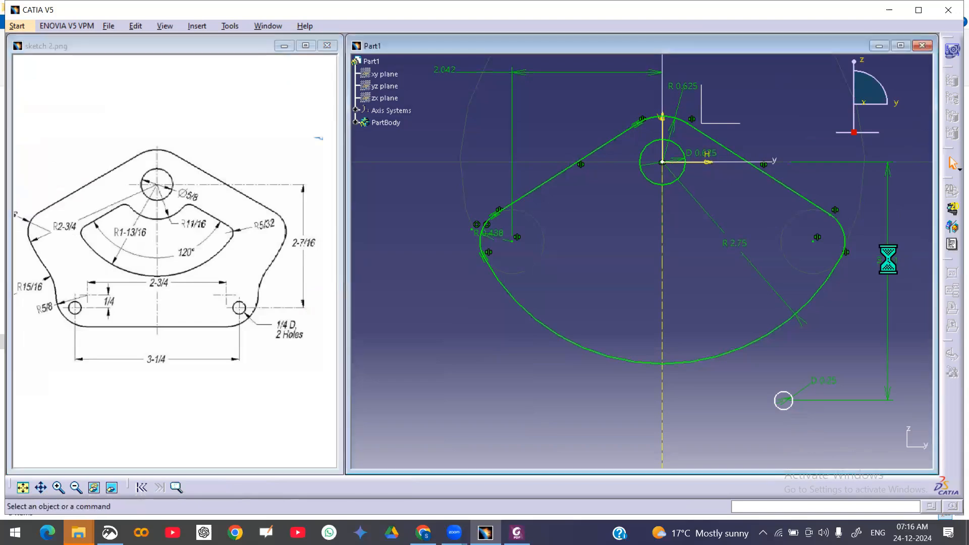
{"action": "double_click", "coordinate": [878, 186]}
{"action": "type", "text": "2"}
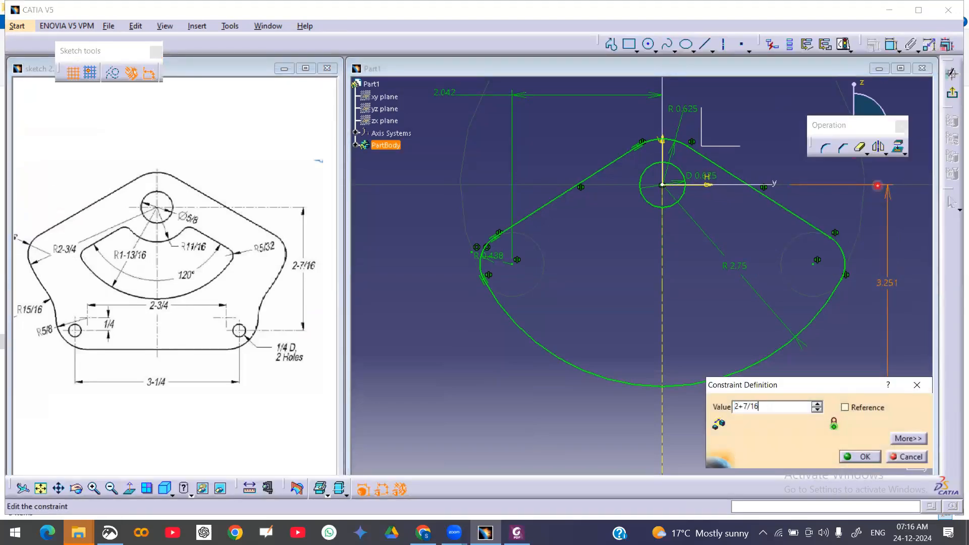
{"action": "type", "text": "+7/16"}
{"action": "key", "text": "Return"}
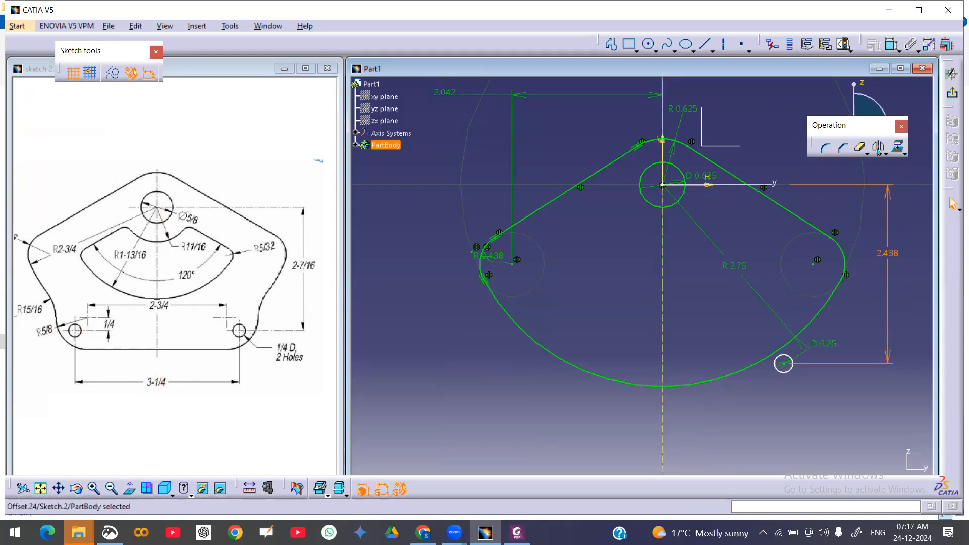
Step: Mirror the small hole circle about the vertical axis
{"action": "left_click", "coordinate": [861, 147]}
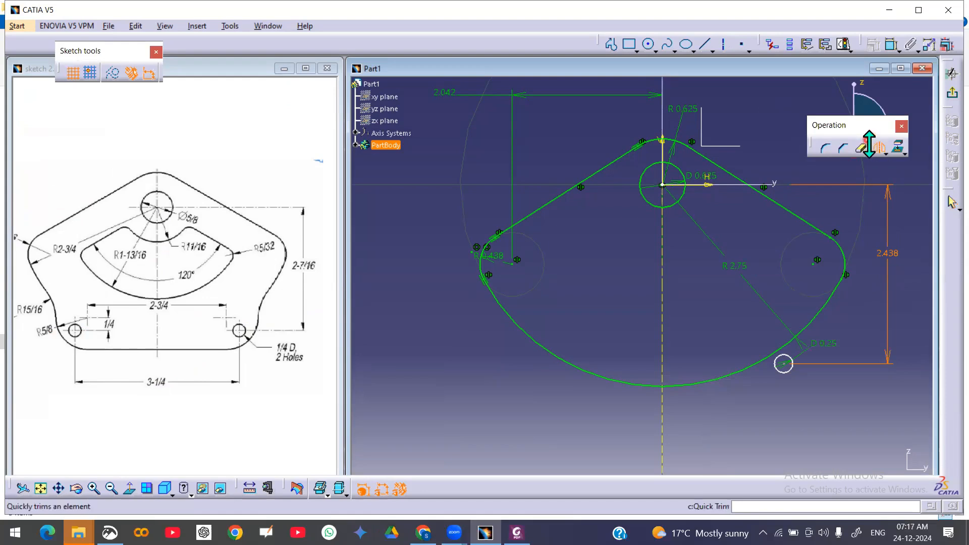
{"action": "left_click", "coordinate": [788, 368]}
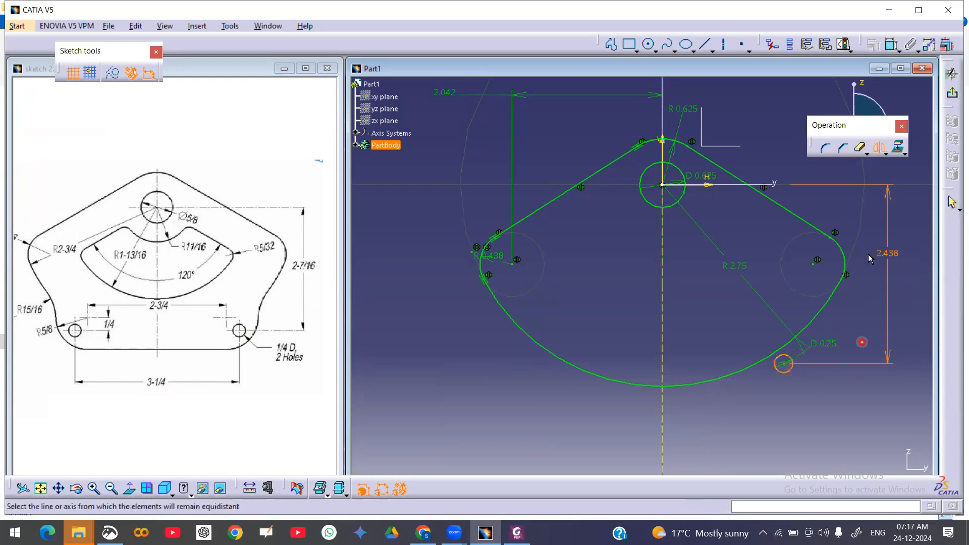
{"action": "left_click", "coordinate": [662, 151]}
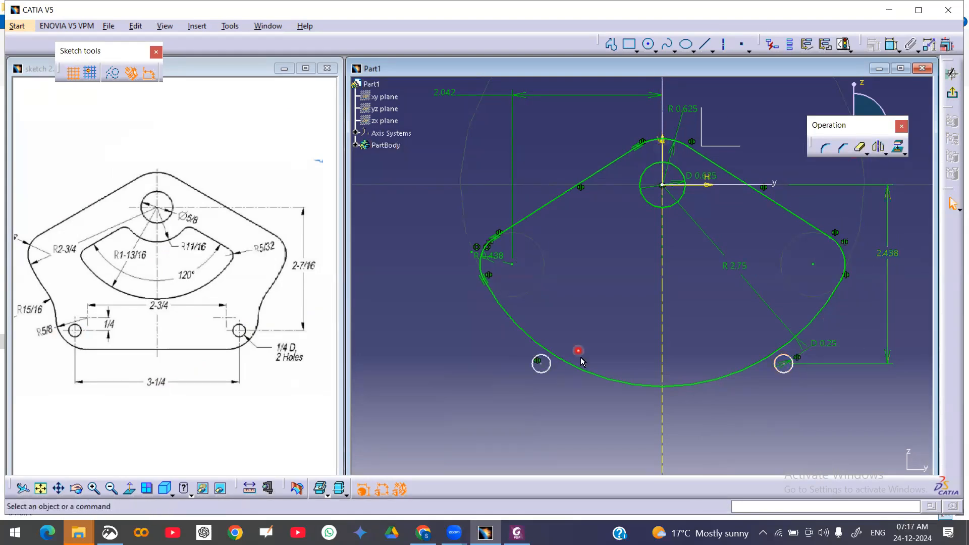
Step: Dimension the horizontal distance between the centers of the two small holes and set it to 3+1/4
{"action": "left_click", "coordinate": [891, 46]}
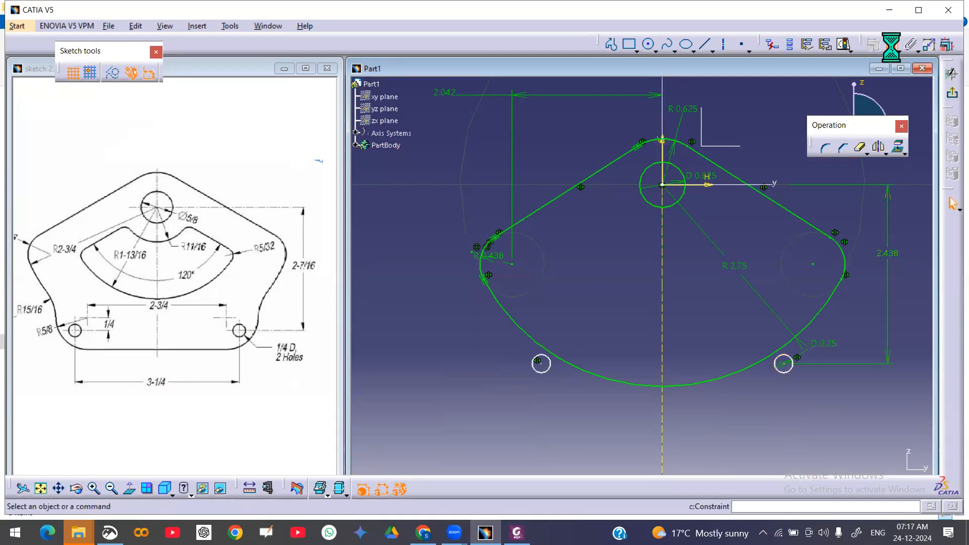
{"action": "left_click", "coordinate": [541, 363]}
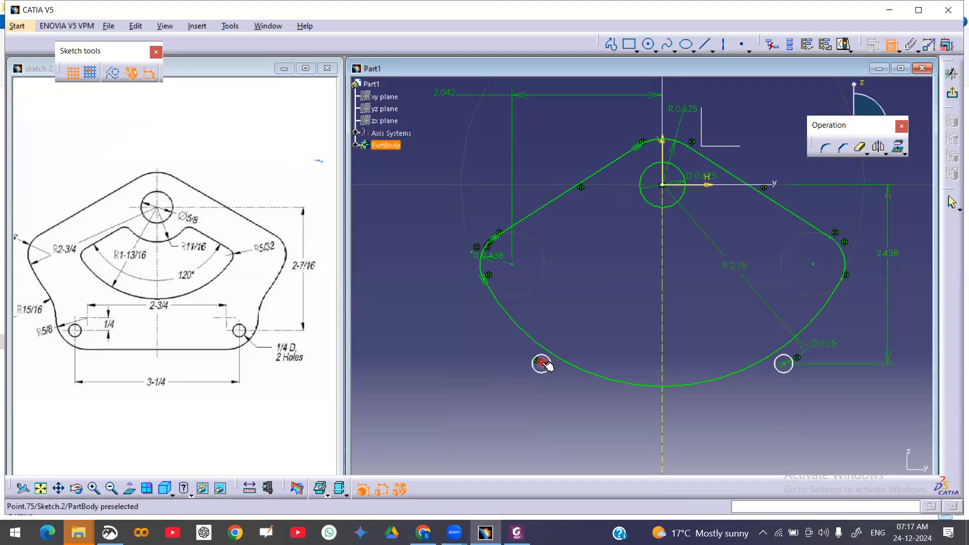
{"action": "left_click", "coordinate": [784, 364]}
{"action": "left_click", "coordinate": [692, 434]}
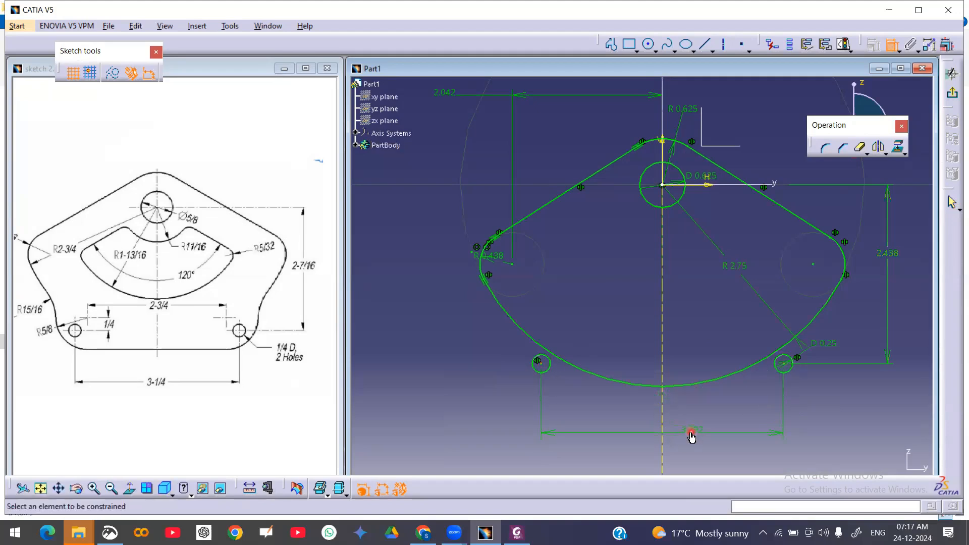
{"action": "double_click", "coordinate": [691, 430]}
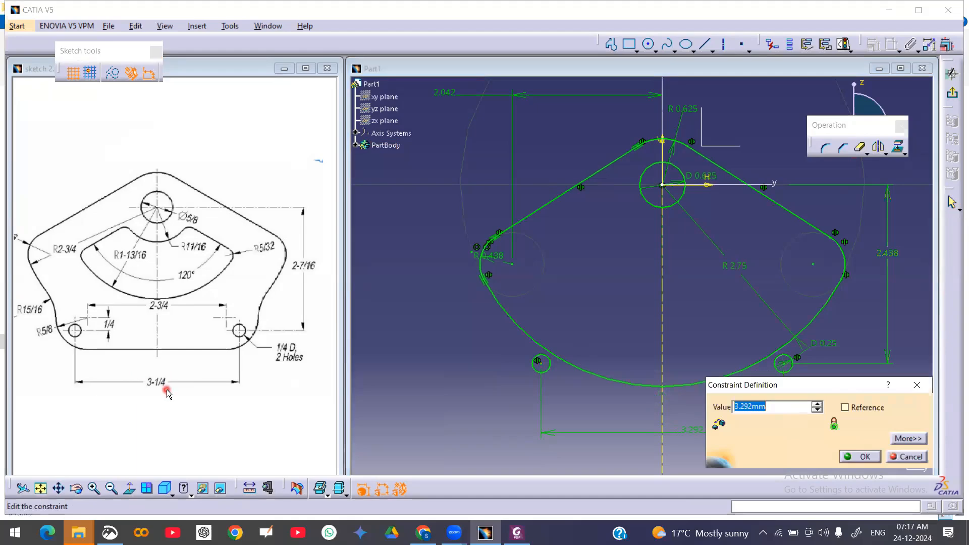
{"action": "type", "text": "3+1/4"}
{"action": "key", "text": "Return"}
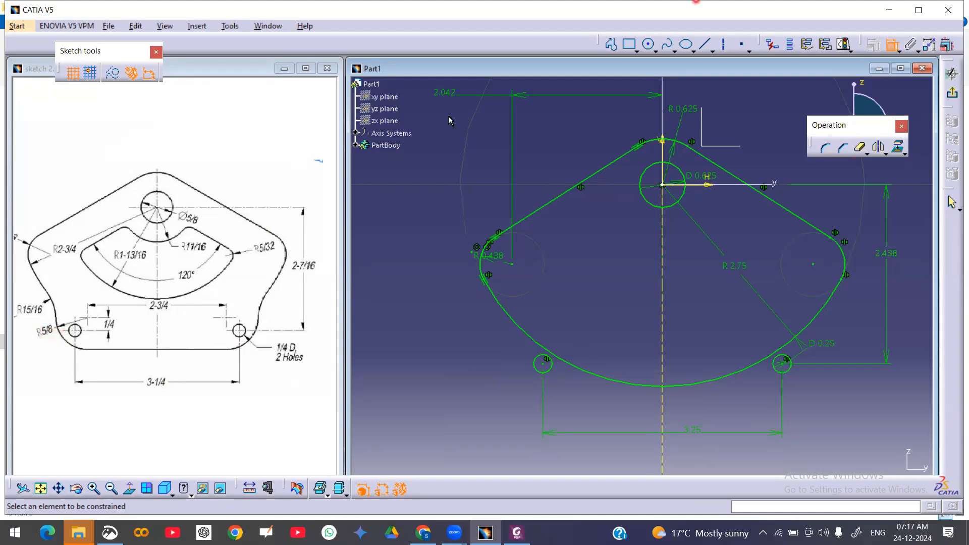
Step: Sketch a circle about 1.69 mm in diameter around the lower left small hole, overlapping the plate's lower arc
{"action": "left_click", "coordinate": [649, 46]}
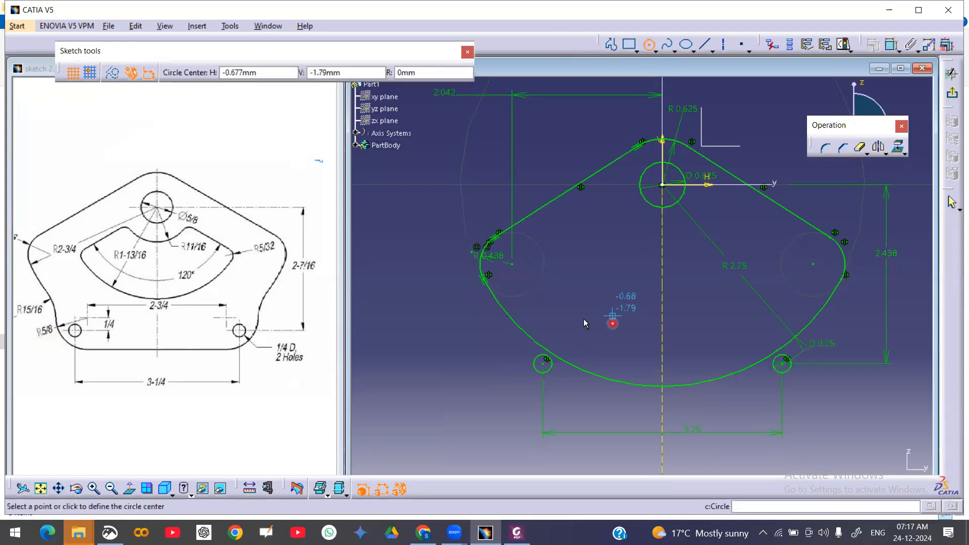
{"action": "left_click", "coordinate": [567, 341]}
{"action": "left_click", "coordinate": [598, 395]}
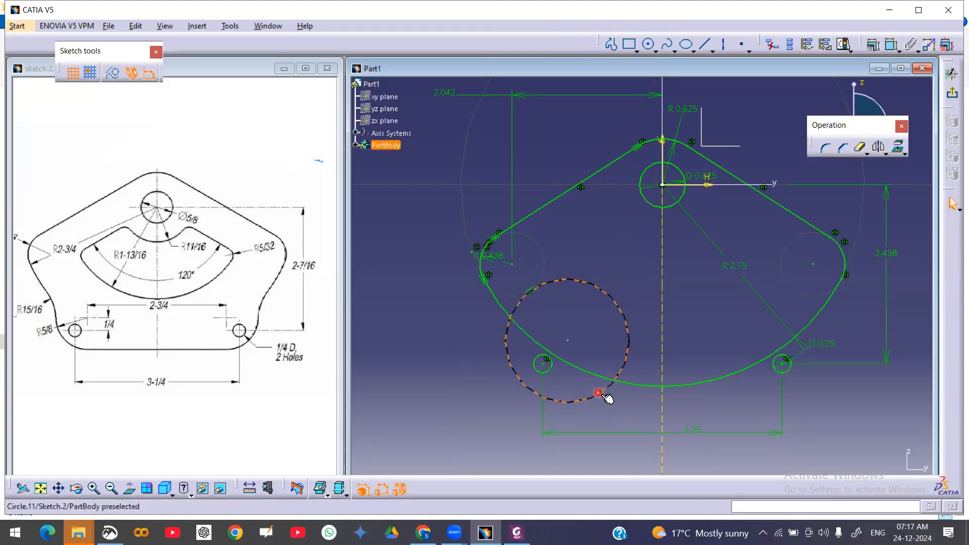
Step: Dimension the new lower left circle as a radius and set it to 5/8
{"action": "left_click", "coordinate": [891, 46]}
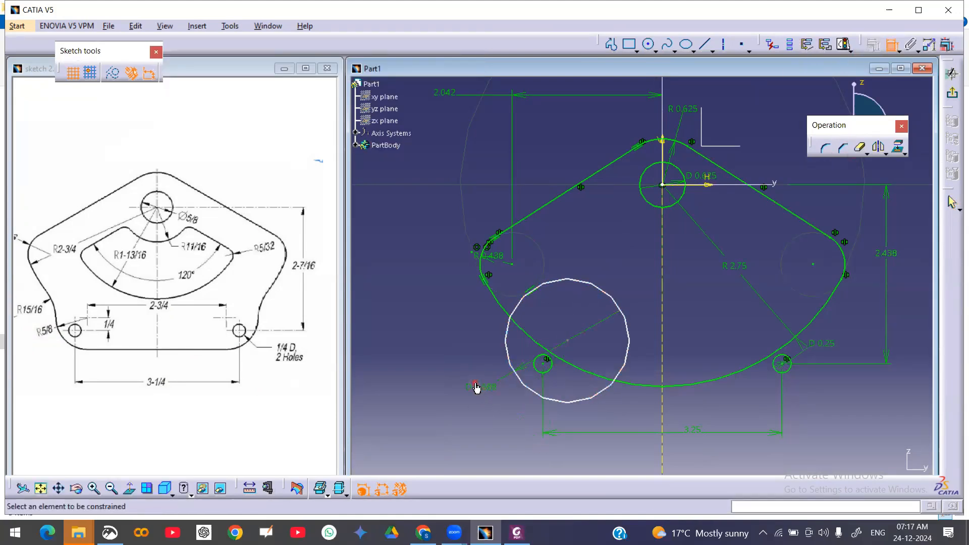
{"action": "double_click", "coordinate": [482, 387]}
{"action": "left_click", "coordinate": [762, 423]}
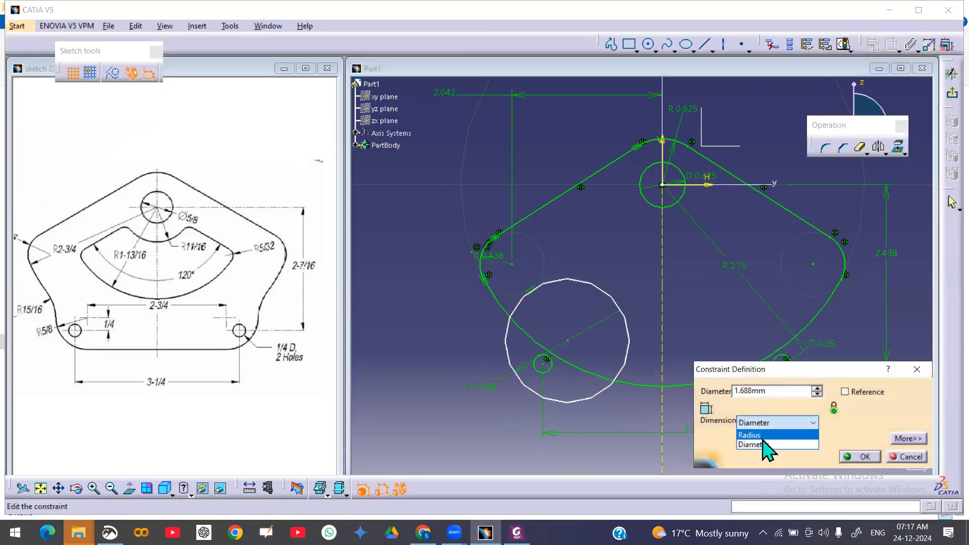
{"action": "left_click", "coordinate": [763, 444]}
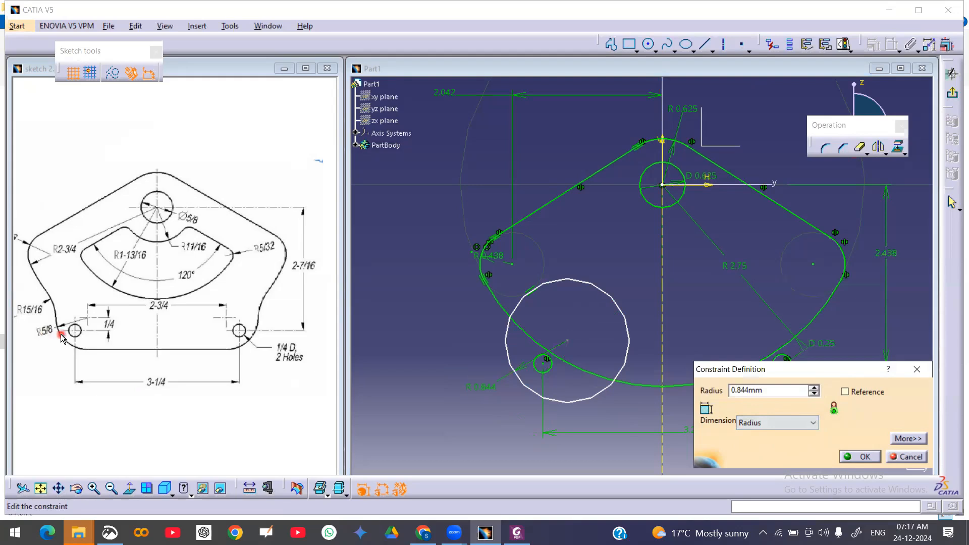
{"action": "left_click_drag", "start_coordinate": [770, 390], "coordinate": [692, 393]}
{"action": "type", "text": "5/8"}
{"action": "key", "text": "Return"}
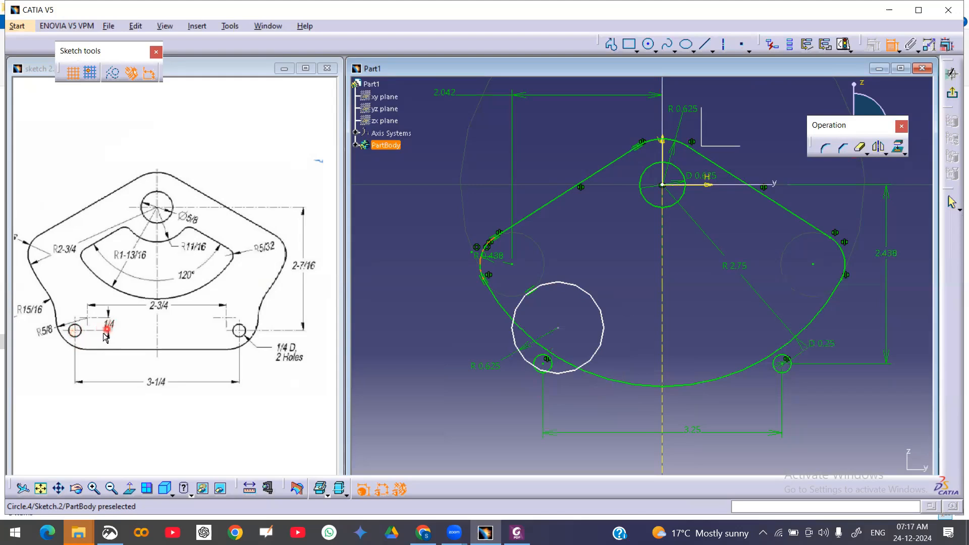
Step: Dimension the vertical distance between the 5/8-radius circle's center and the lower left small hole's center
{"action": "left_click", "coordinate": [562, 328]}
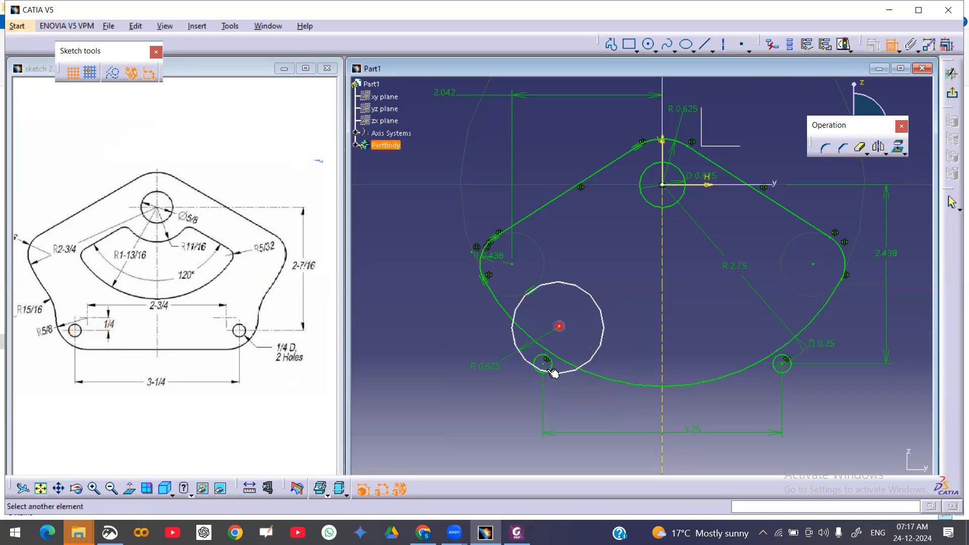
{"action": "left_click", "coordinate": [544, 364]}
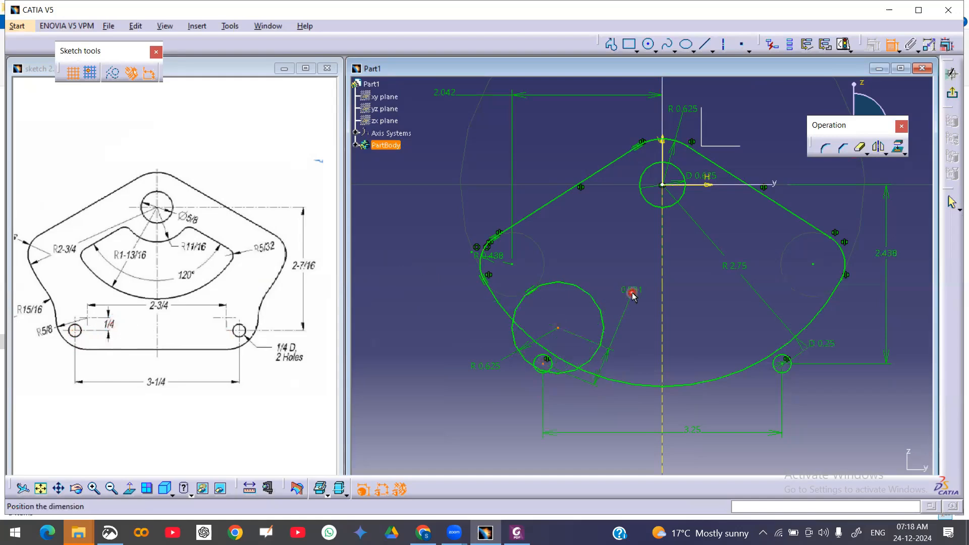
{"action": "right_click", "coordinate": [634, 296]}
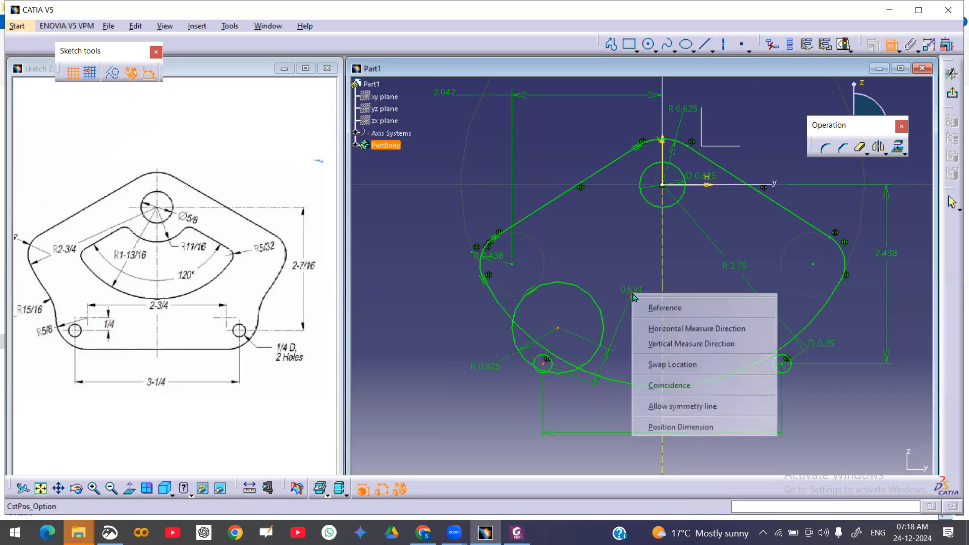
{"action": "left_click", "coordinate": [697, 345]}
{"action": "left_click", "coordinate": [637, 348]}
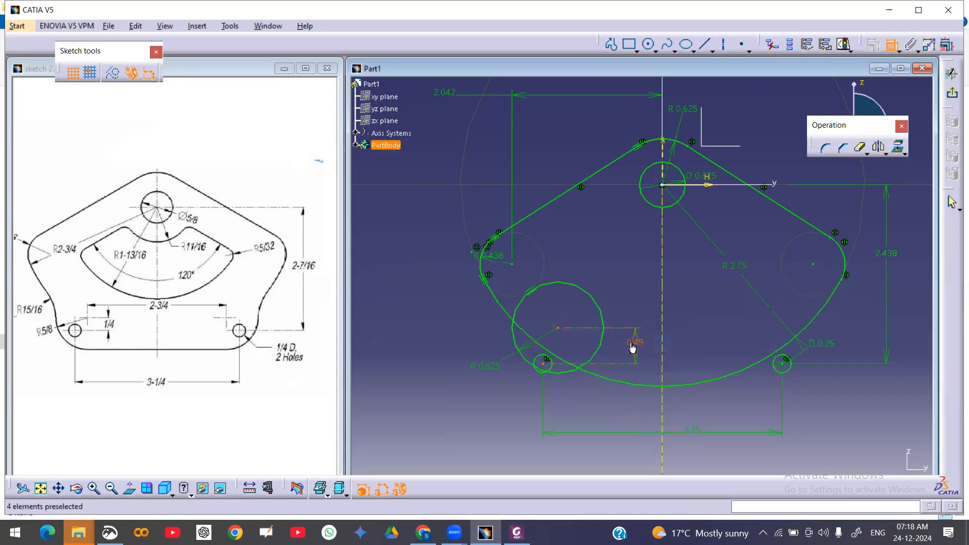
Step: Try to set the vertical distance between the large and small lower left circle centers to 1/4, and undo it
{"action": "double_click", "coordinate": [632, 346]}
{"action": "type", "text": "1"}
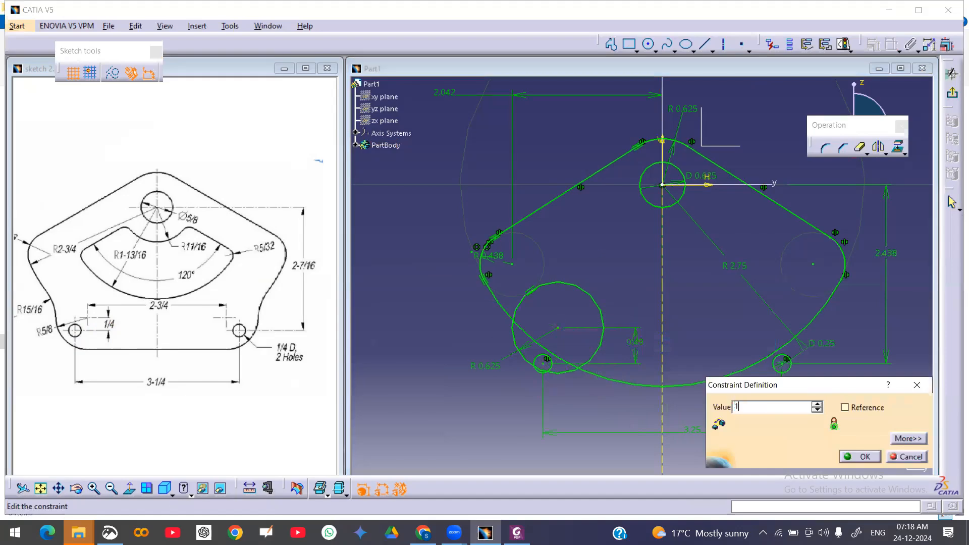
{"action": "type", "text": "/4"}
{"action": "key", "text": "Return"}
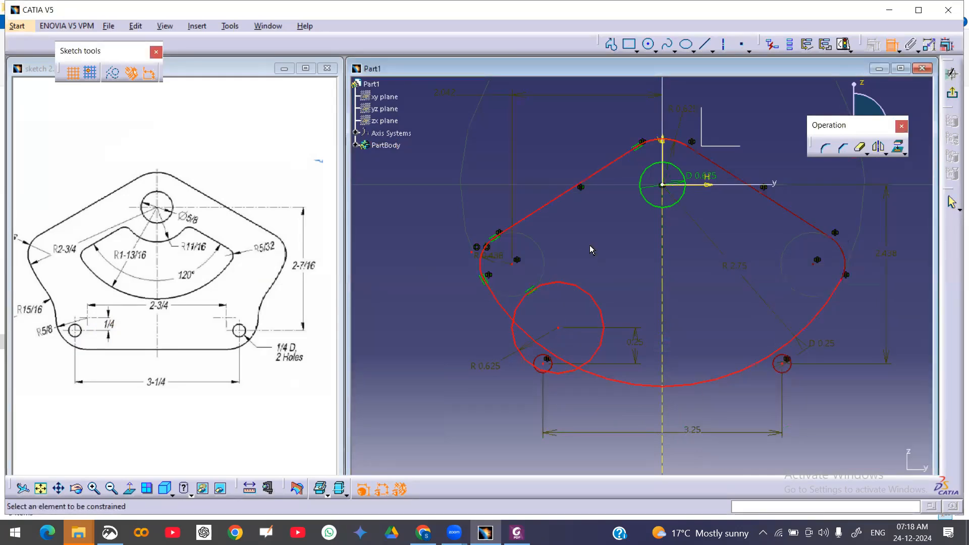
{"action": "left_click", "coordinate": [891, 44]}
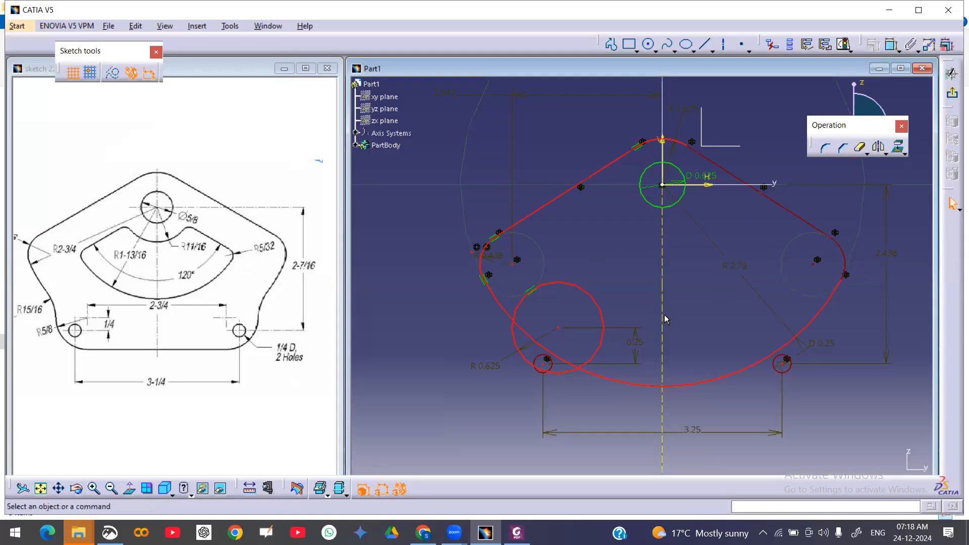
{"action": "key", "text": "ctrl+z"}
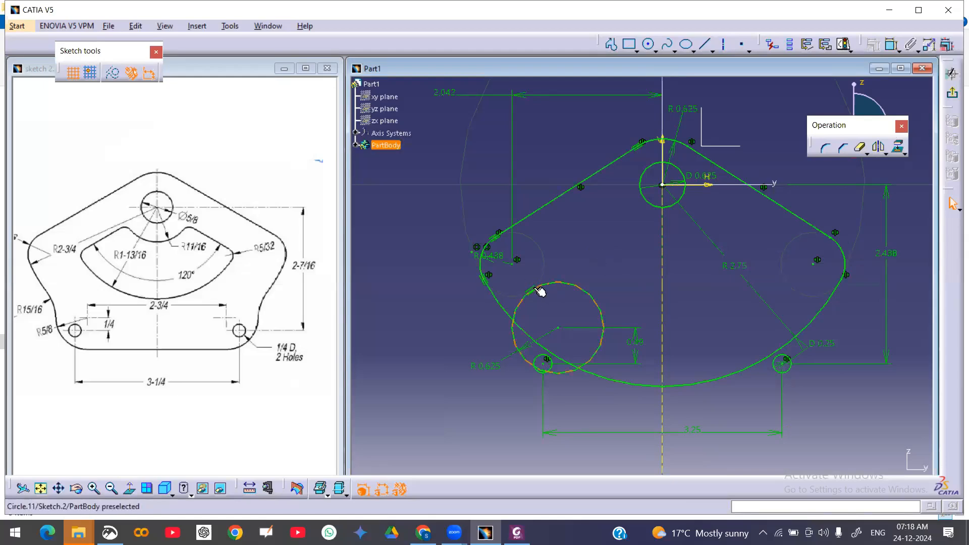
Step: Delete the tangency constraint between the lower left 5/8-radius circle and the dashed construction circle above it
{"action": "mouse_move", "coordinate": [631, 281]}
{"action": "middle_mouse_down", "text": "ctrl"}
{"action": "mouse_move", "coordinate": [426, 363]}
{"action": "mouse_move", "coordinate": [631, 346]}
{"action": "mouse_move", "coordinate": [594, 298]}
{"action": "middle_mouse_up", "text": "ctrl"}
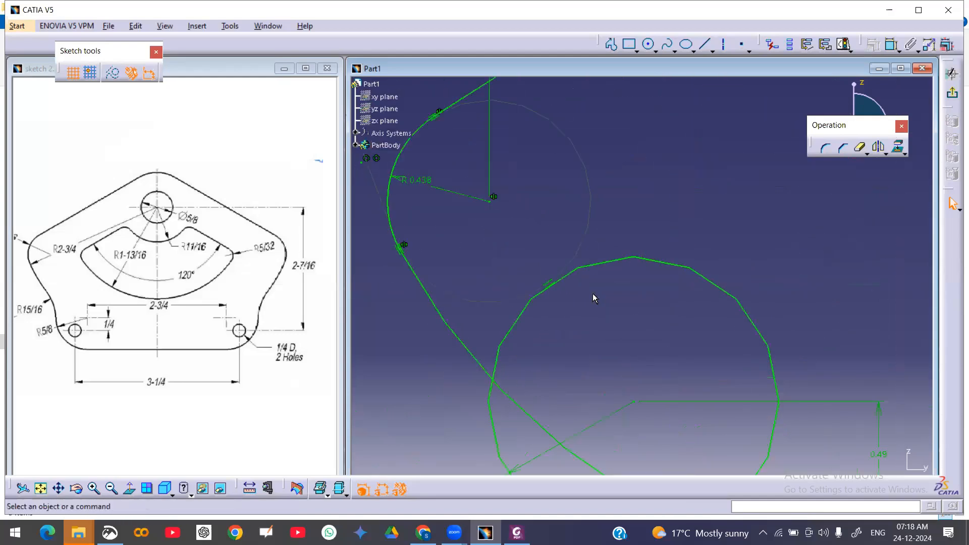
{"action": "right_click", "coordinate": [551, 284]}
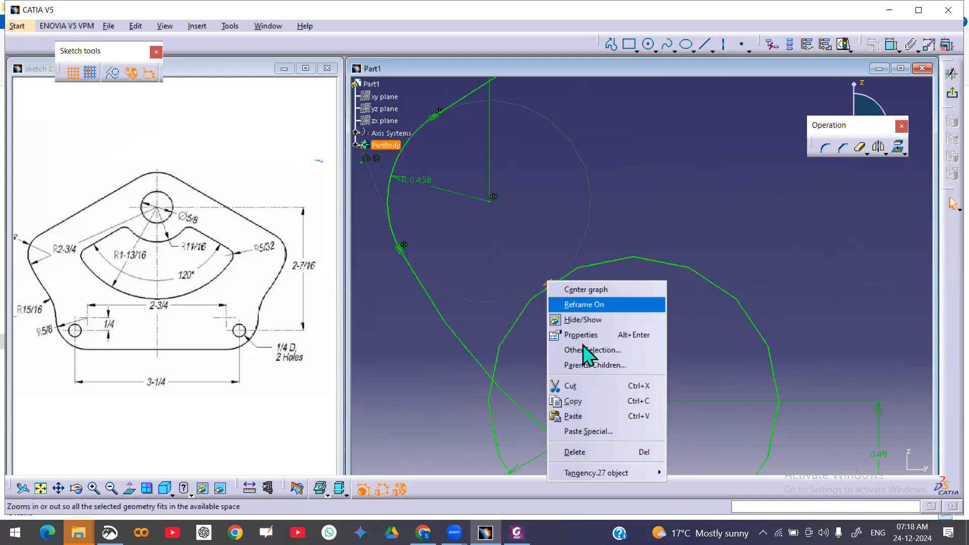
{"action": "left_click", "coordinate": [602, 449]}
Step: Set the vertical distance between the 5/8-radius circle's center and the lower left small hole's center to 1/4
{"action": "middle_click_drag", "start_coordinate": [603, 314], "coordinate": [627, 402]}
{"action": "middle_click_drag", "start_coordinate": [623, 368], "coordinate": [608, 361]}
{"action": "double_click", "coordinate": [718, 340]}
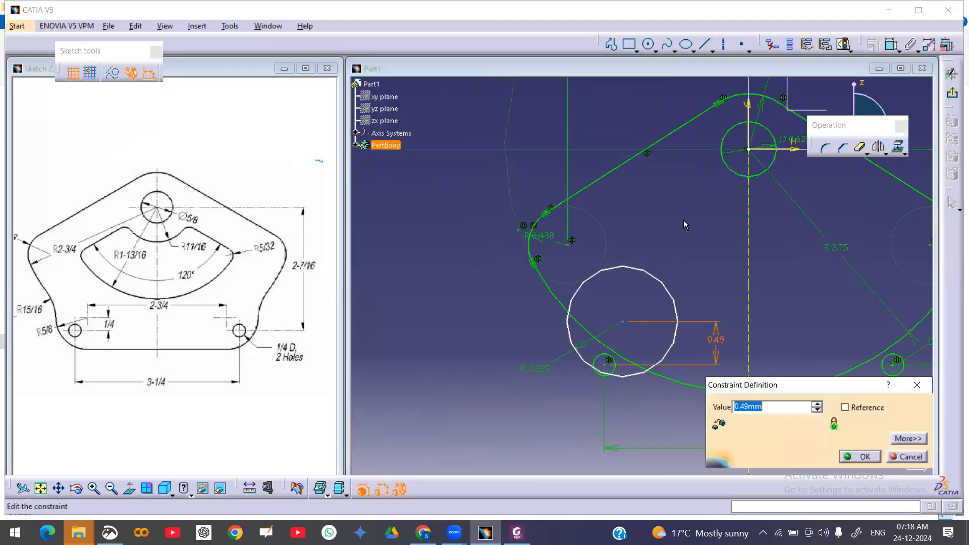
{"action": "type", "text": "1/4"}
{"action": "key", "text": "Return"}
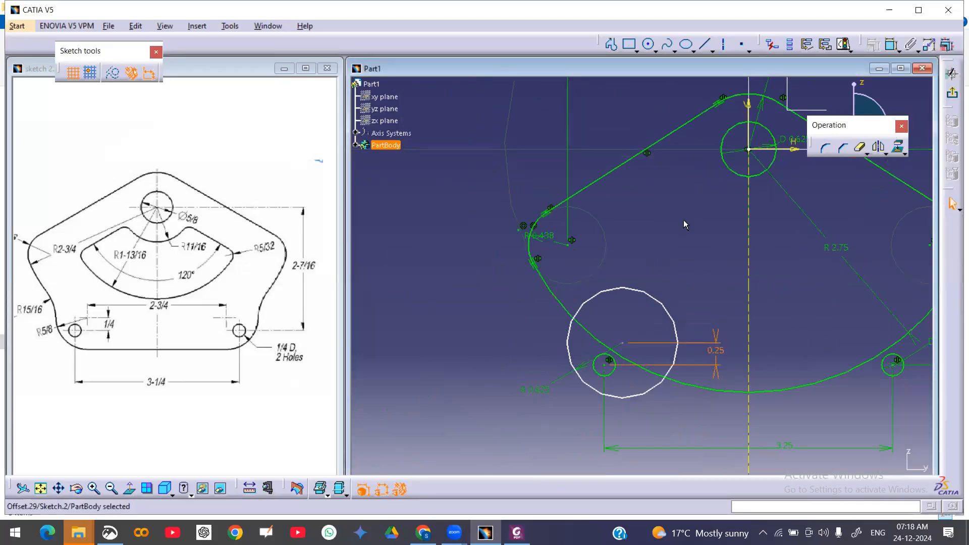
Step: Mirror the lower left 5/8-radius circle about the vertical axis
{"action": "mouse_move", "coordinate": [704, 224]}
{"action": "middle_mouse_down"}
{"action": "mouse_move", "coordinate": [721, 260]}
{"action": "mouse_move", "coordinate": [595, 283]}
{"action": "middle_mouse_up"}
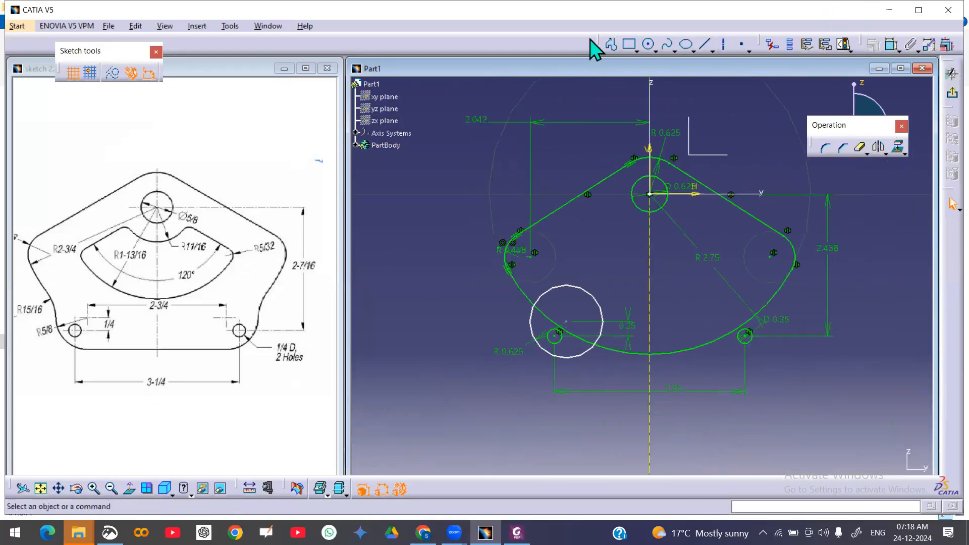
{"action": "left_click", "coordinate": [103, 336]}
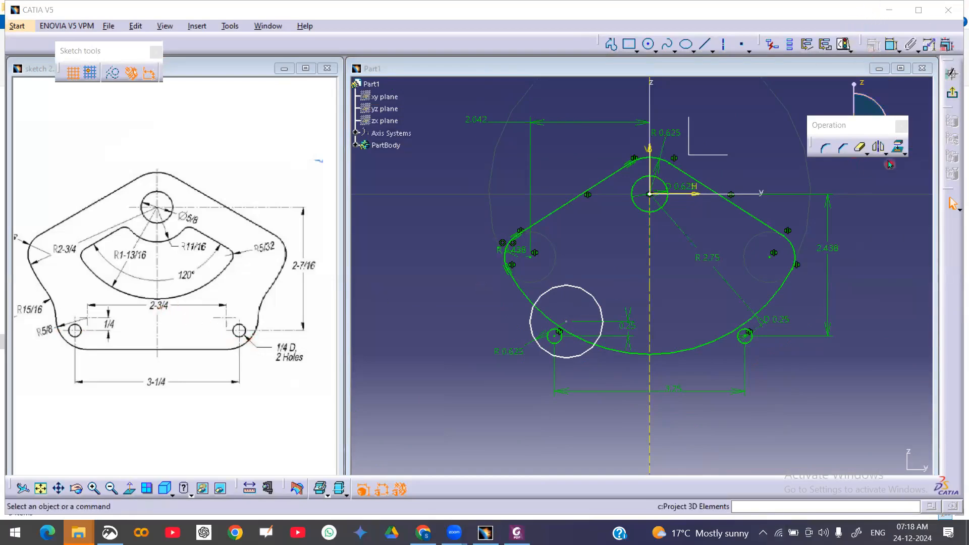
{"action": "left_click", "coordinate": [879, 147]}
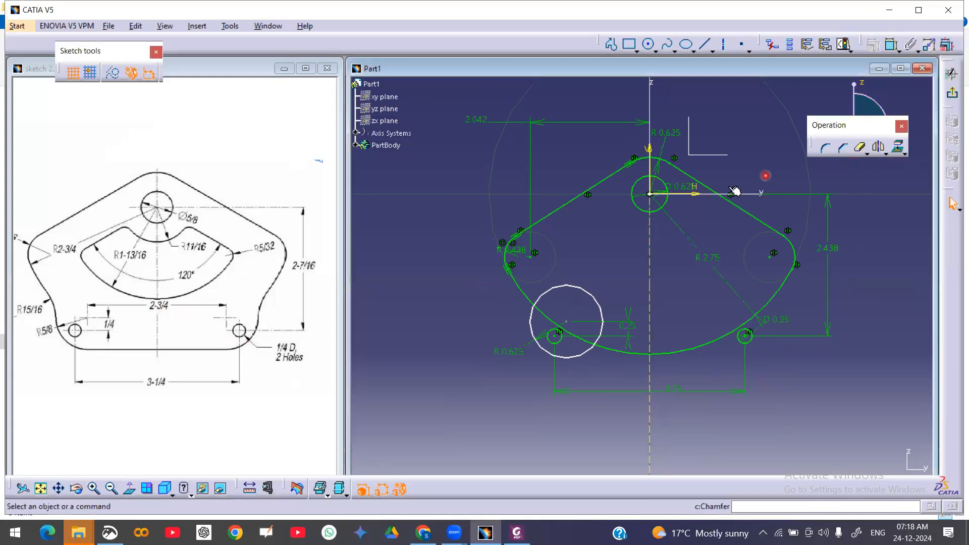
{"action": "left_click", "coordinate": [880, 147]}
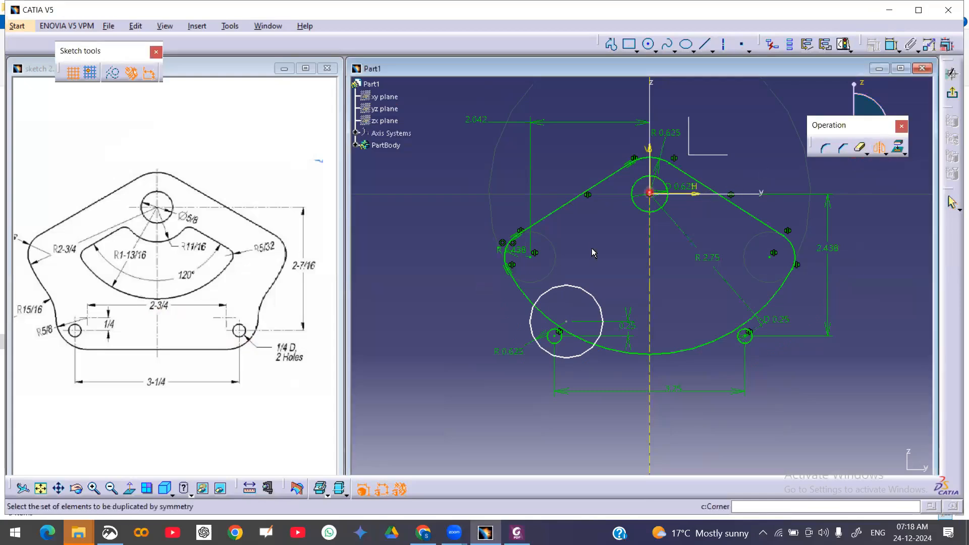
{"action": "left_click", "coordinate": [573, 284]}
{"action": "left_click", "coordinate": [650, 151]}
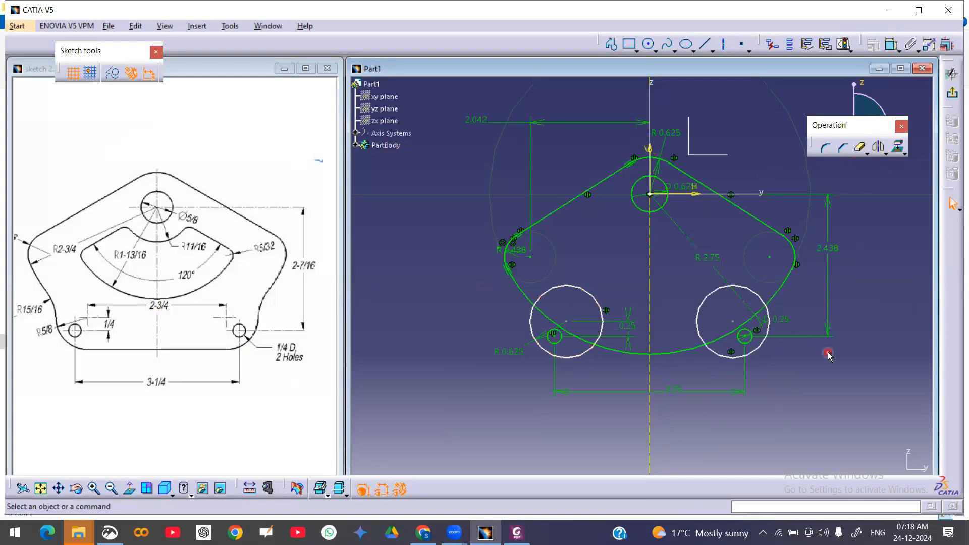
Step: Dimension the horizontal distance between the two 5/8-radius circle centers, set it to 2+3/4, and check the sketch solving status
{"action": "left_click", "coordinate": [891, 44]}
{"action": "left_click", "coordinate": [566, 321]}
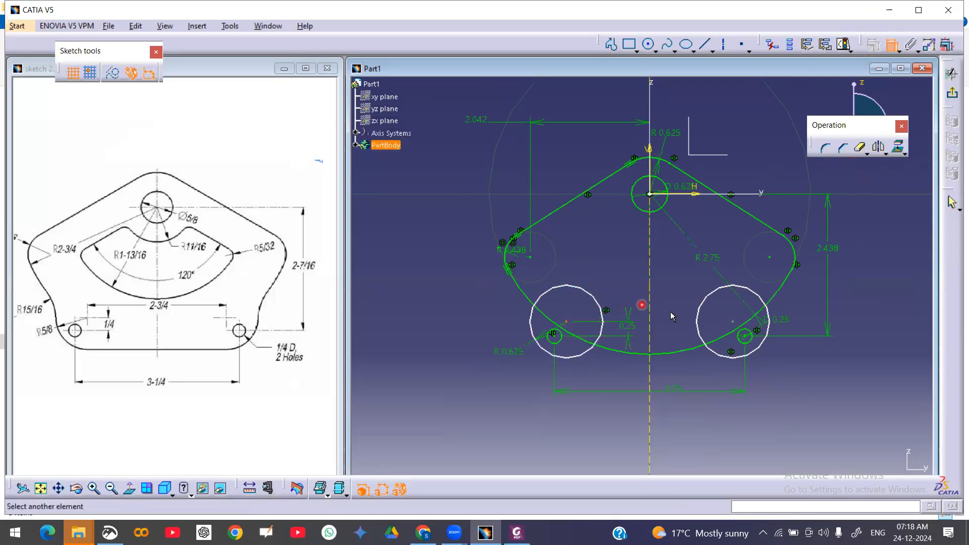
{"action": "left_click", "coordinate": [732, 322]}
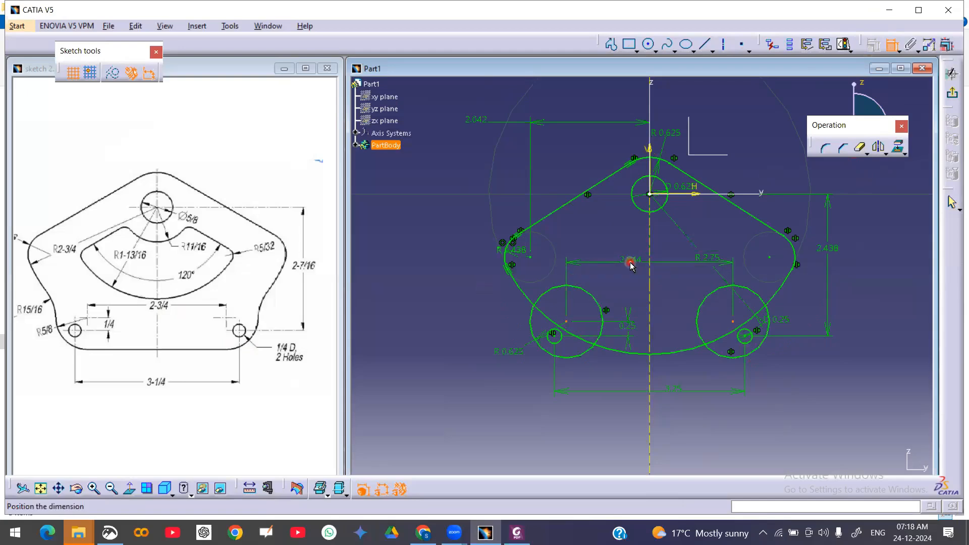
{"action": "left_click", "coordinate": [630, 262]}
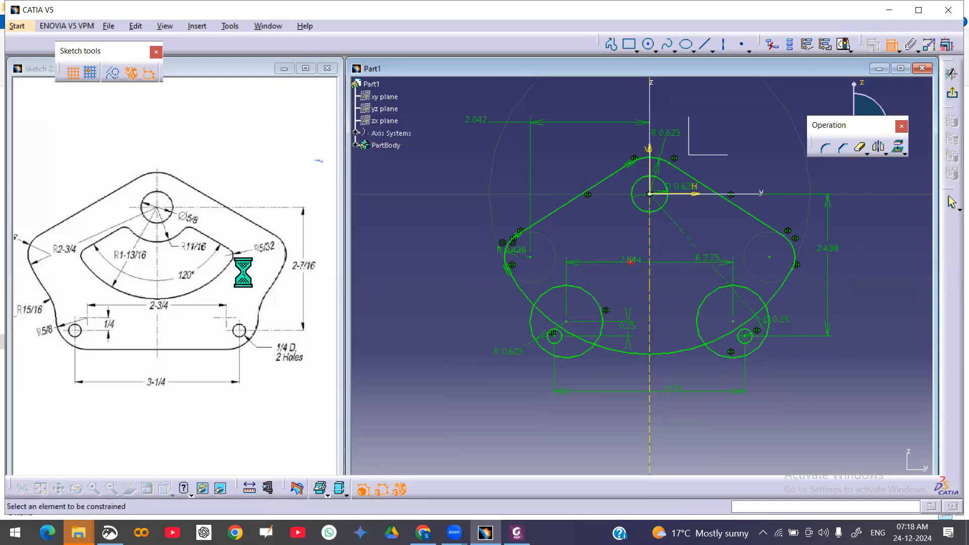
{"action": "double_click", "coordinate": [635, 255]}
{"action": "type", "text": "2"}
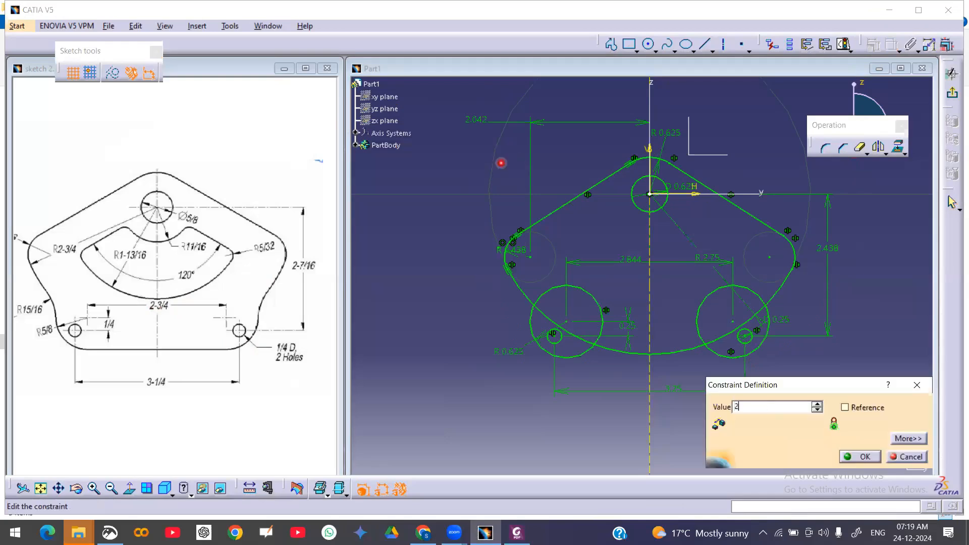
{"action": "type", "text": "+3/4"}
{"action": "key", "text": "Return"}
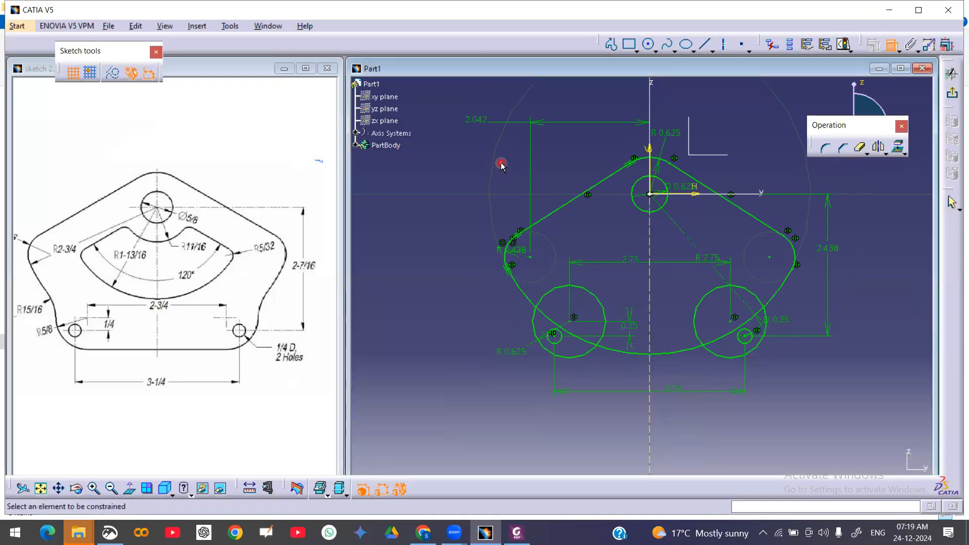
{"action": "left_click", "coordinate": [844, 45]}
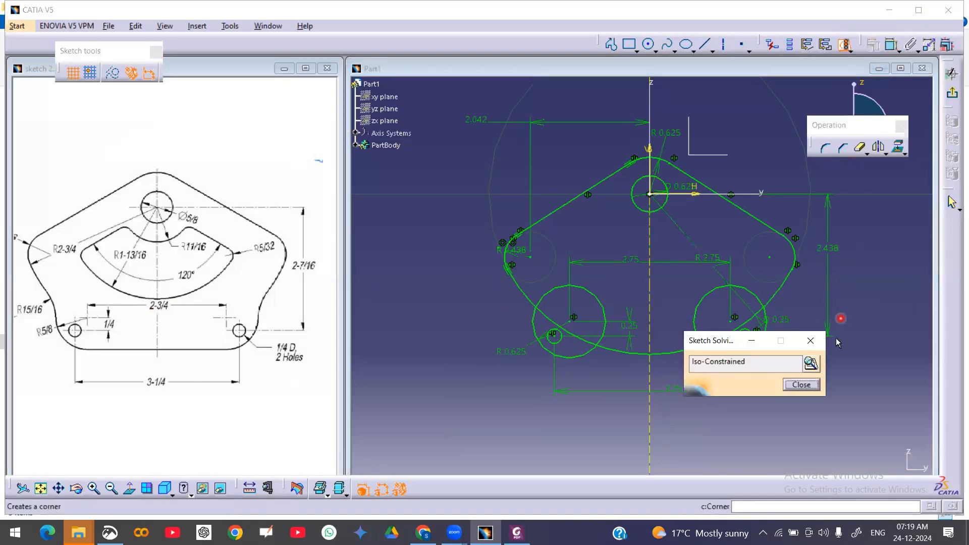
{"action": "left_click", "coordinate": [798, 387]}
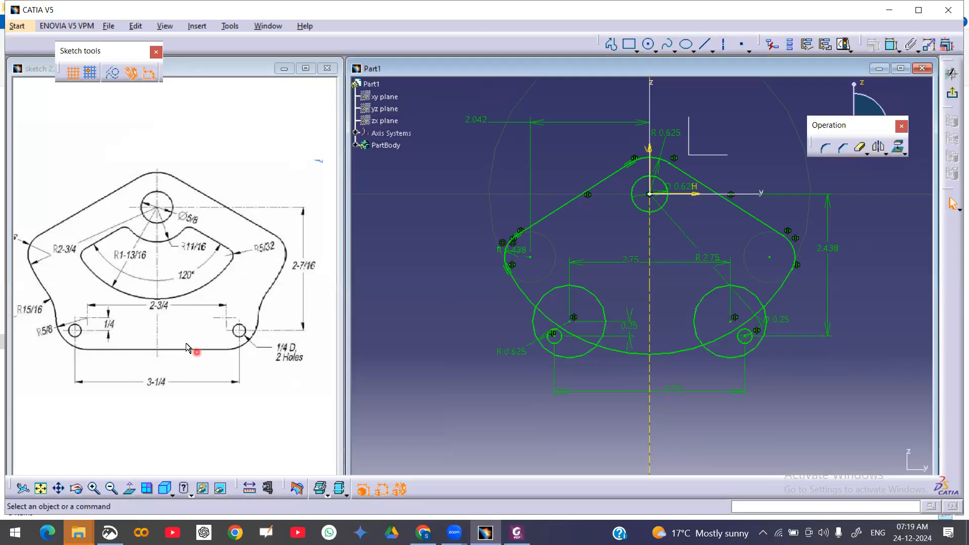
Step: Draw a bi-tangent line joining the bottoms of the two 5/8-radius circles
{"action": "left_click", "coordinate": [706, 49]}
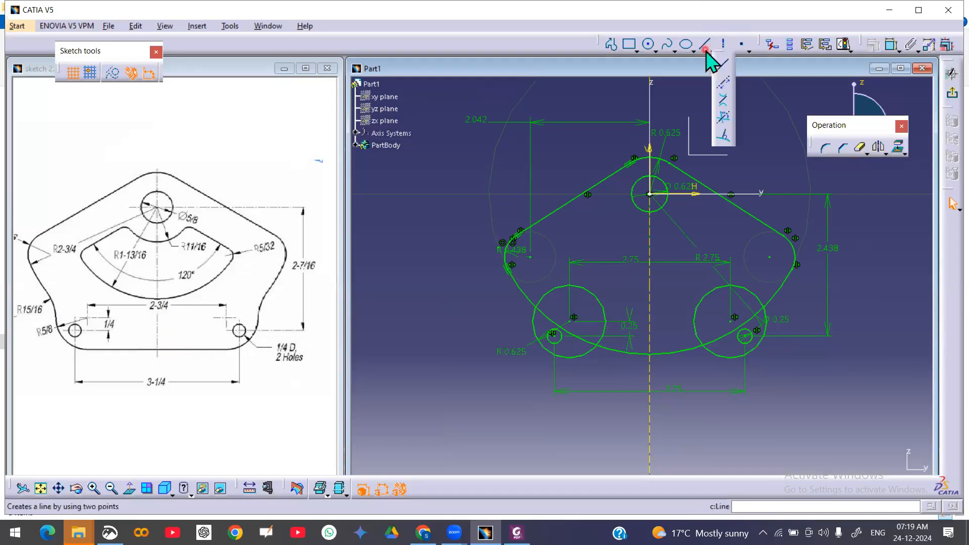
{"action": "left_click", "coordinate": [724, 102]}
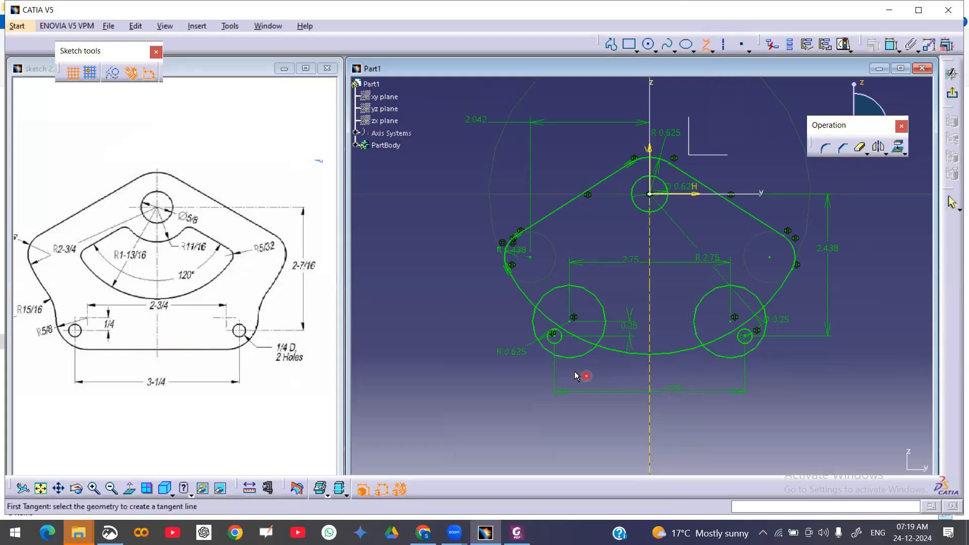
{"action": "left_click", "coordinate": [575, 360]}
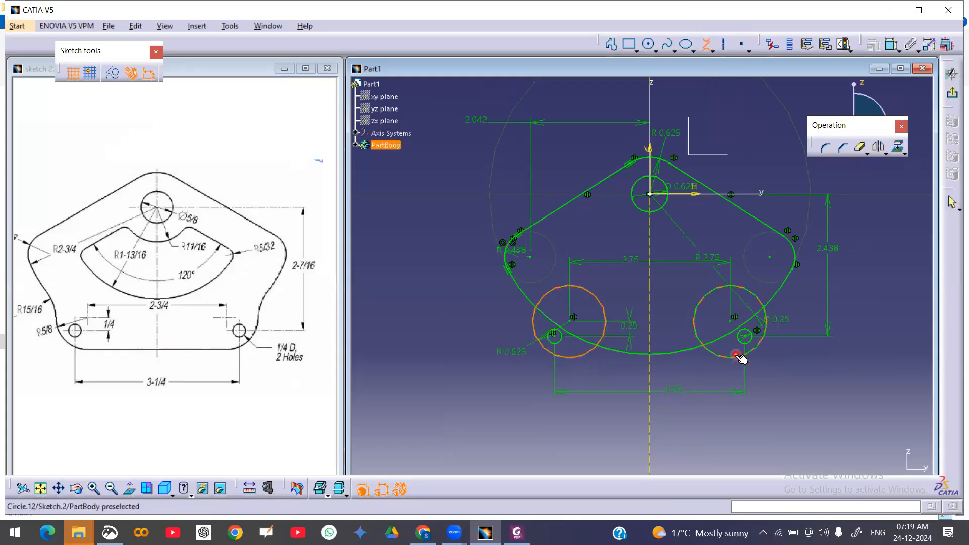
{"action": "left_click", "coordinate": [736, 356]}
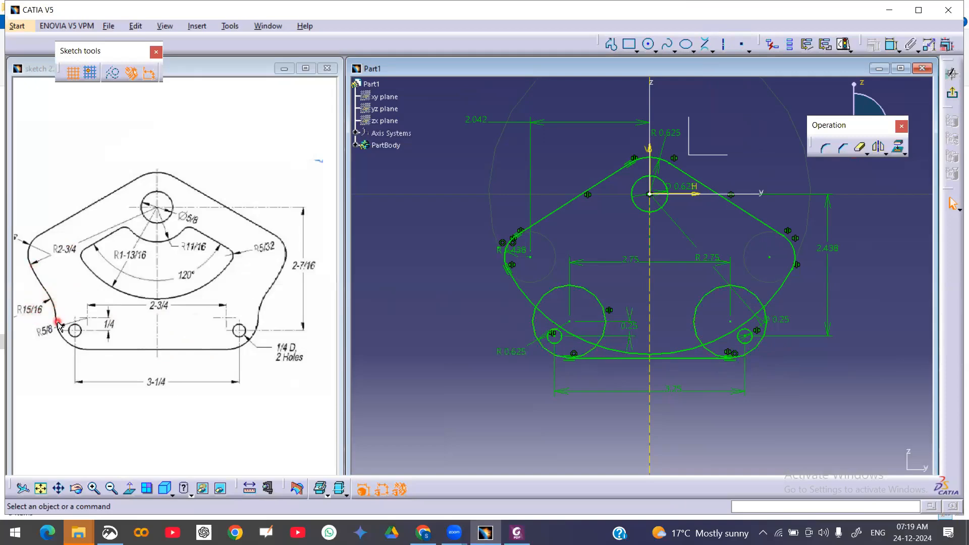
Step: Add a 15/16-radius corner between the left end of the 2-3/4-radius arc and the lower left 5/8-radius circle
{"action": "left_click", "coordinate": [821, 146]}
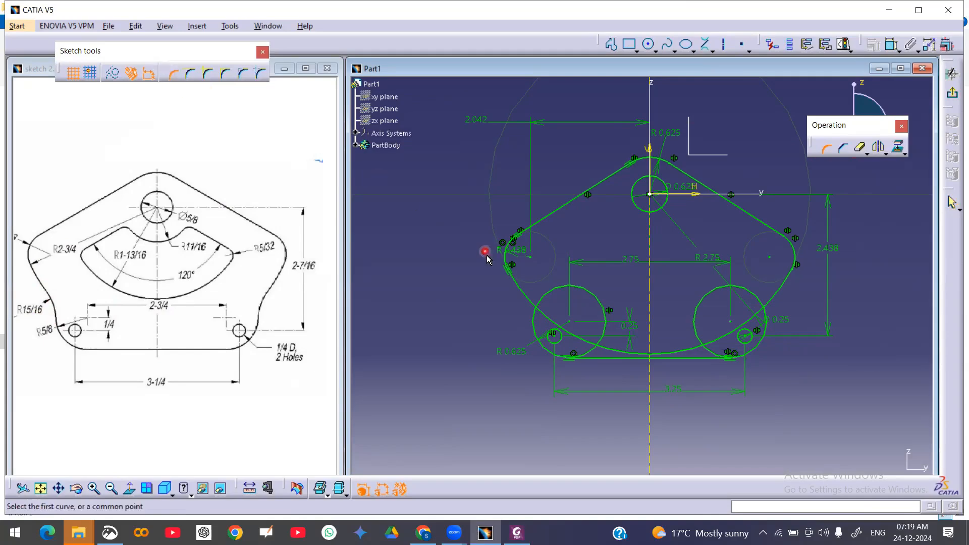
{"action": "left_click", "coordinate": [536, 321]}
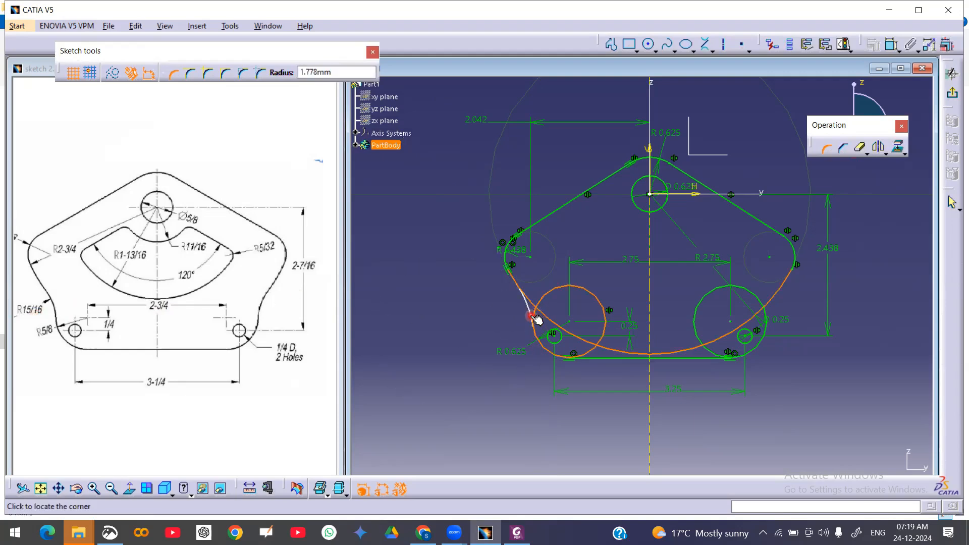
{"action": "type", "text": "15/16"}
{"action": "key", "text": "Return"}
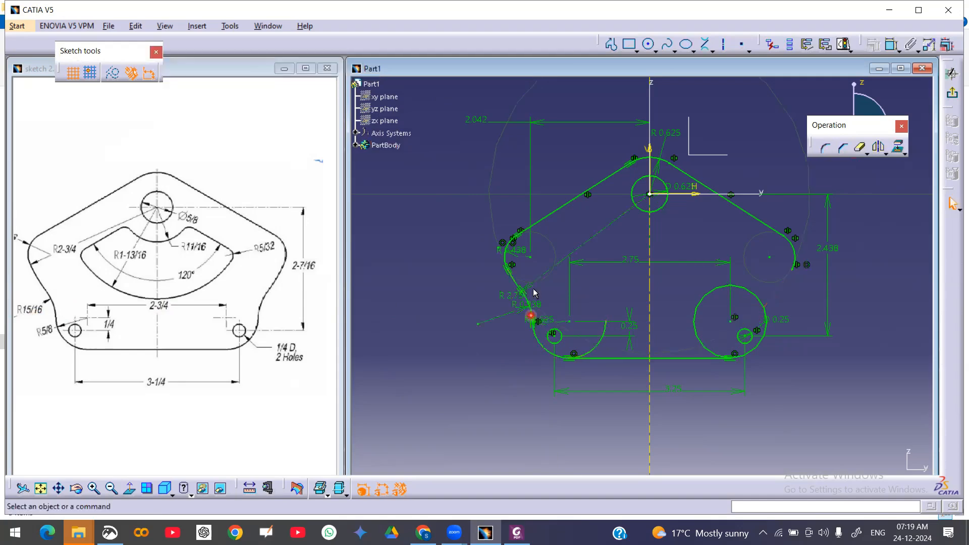
{"action": "left_click", "coordinate": [568, 278]}
{"action": "left_click", "coordinate": [587, 407]}
Step: Quick-trim the leftover inner arc of the lower left 5/8-radius circle, between the side corner and the bottom line
{"action": "mouse_move", "coordinate": [512, 399]}
{"action": "middle_mouse_down"}
{"action": "mouse_move", "coordinate": [512, 378]}
{"action": "mouse_move", "coordinate": [540, 348]}
{"action": "middle_mouse_up"}
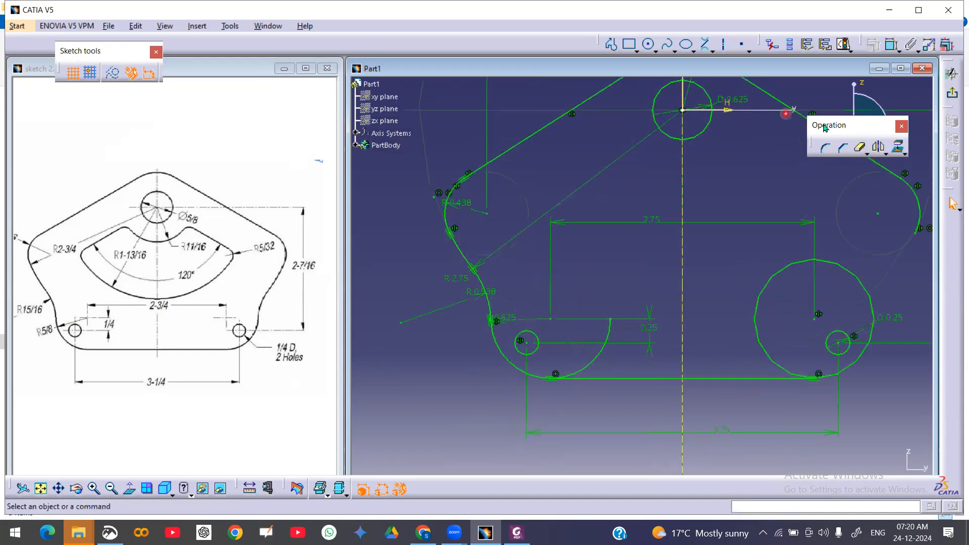
{"action": "left_click", "coordinate": [860, 147]}
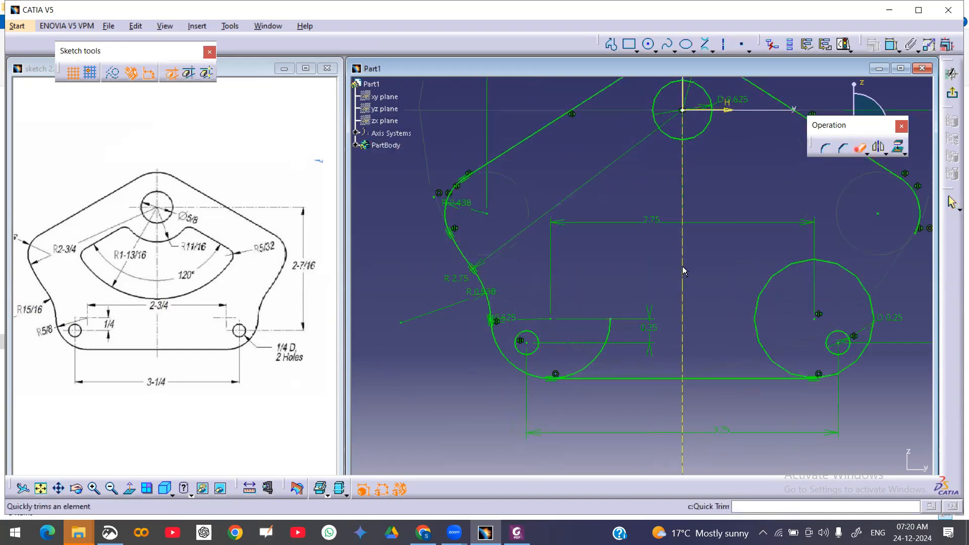
{"action": "left_click", "coordinate": [603, 358]}
{"action": "mouse_move", "coordinate": [653, 310]}
{"action": "middle_mouse_down"}
{"action": "mouse_move", "coordinate": [653, 294]}
{"action": "mouse_move", "coordinate": [656, 312]}
{"action": "mouse_move", "coordinate": [623, 307]}
{"action": "middle_mouse_up"}
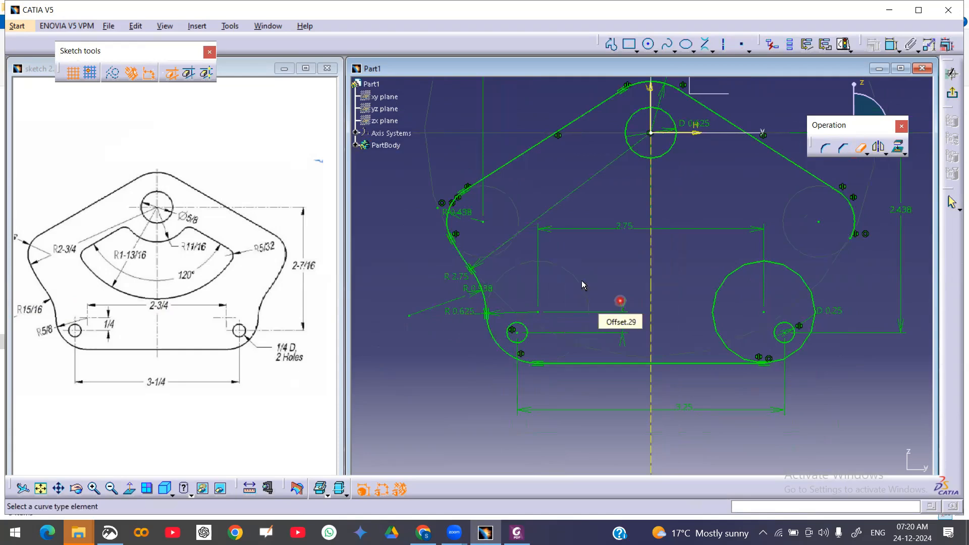
{"action": "left_click", "coordinate": [858, 148]}
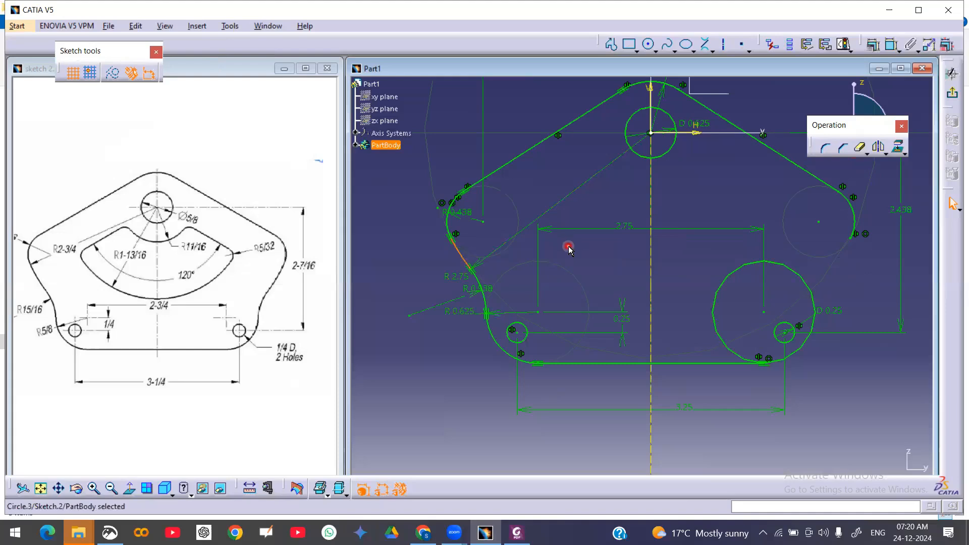
Step: Mirror the left 2-3/4-radius arc and 15/16-radius corner about the vertical axis, and check the sketch solving status
{"action": "left_click", "coordinate": [487, 297]}
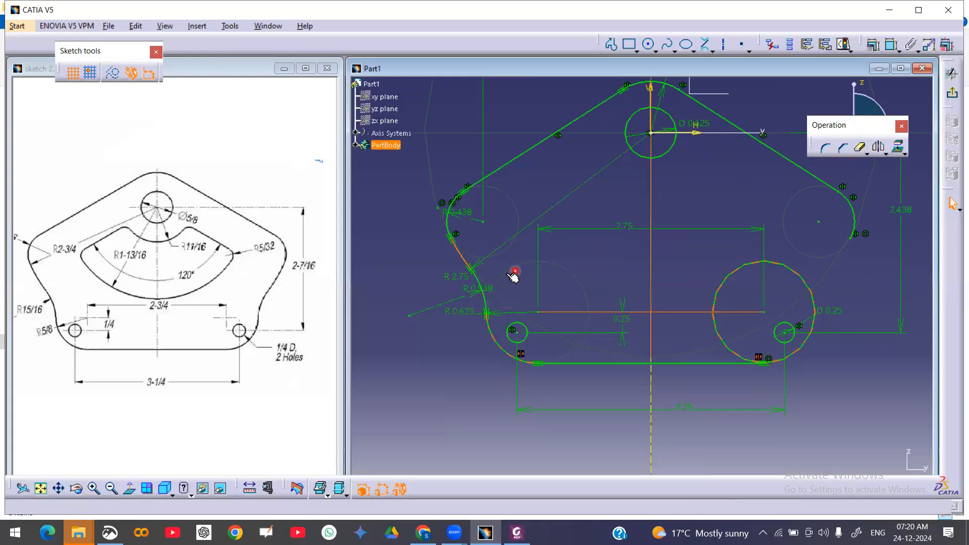
{"action": "left_click", "coordinate": [477, 277], "text": "ctrl"}
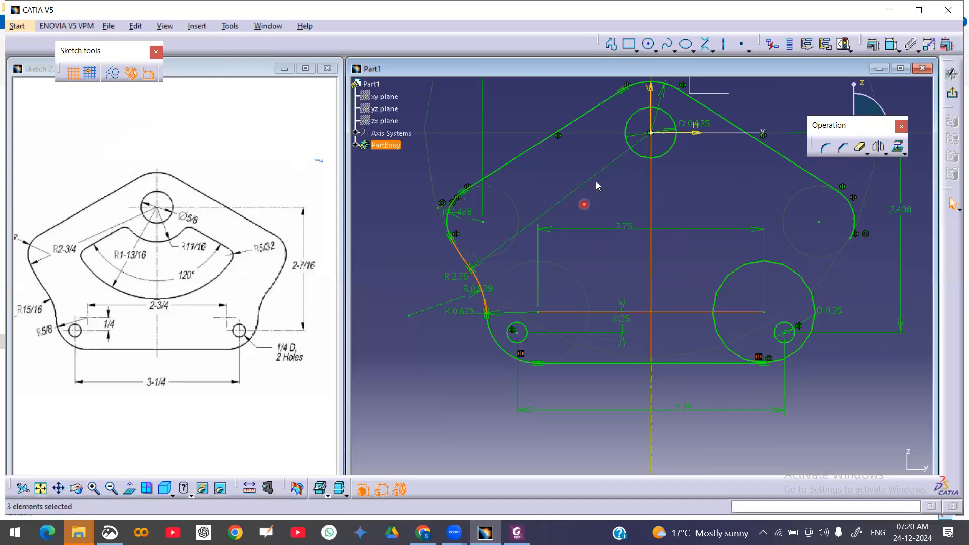
{"action": "left_click", "coordinate": [878, 147]}
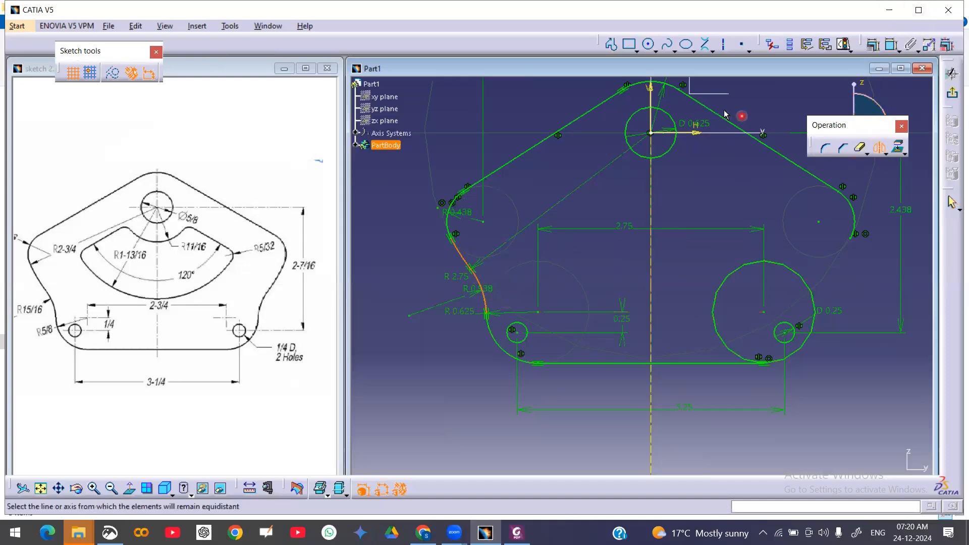
{"action": "left_click", "coordinate": [651, 93]}
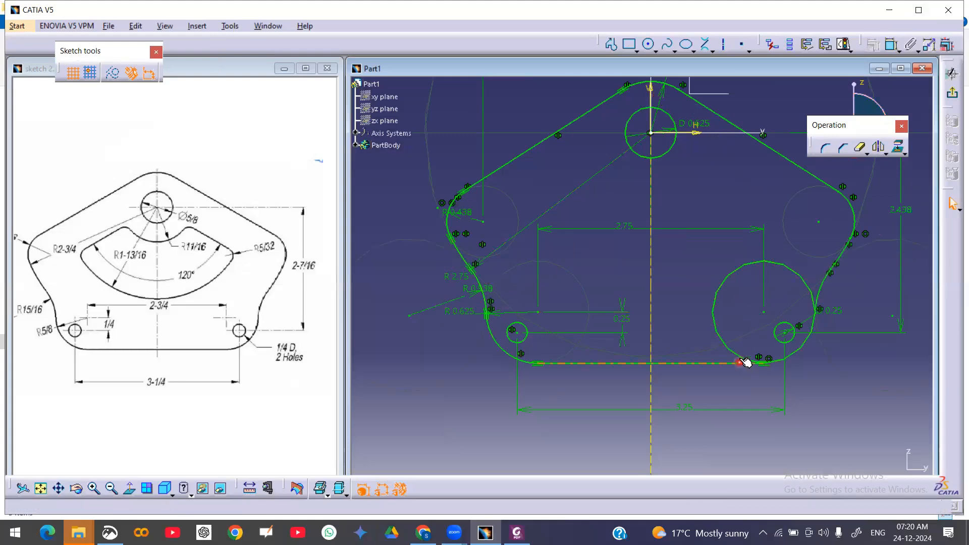
{"action": "left_click", "coordinate": [844, 45]}
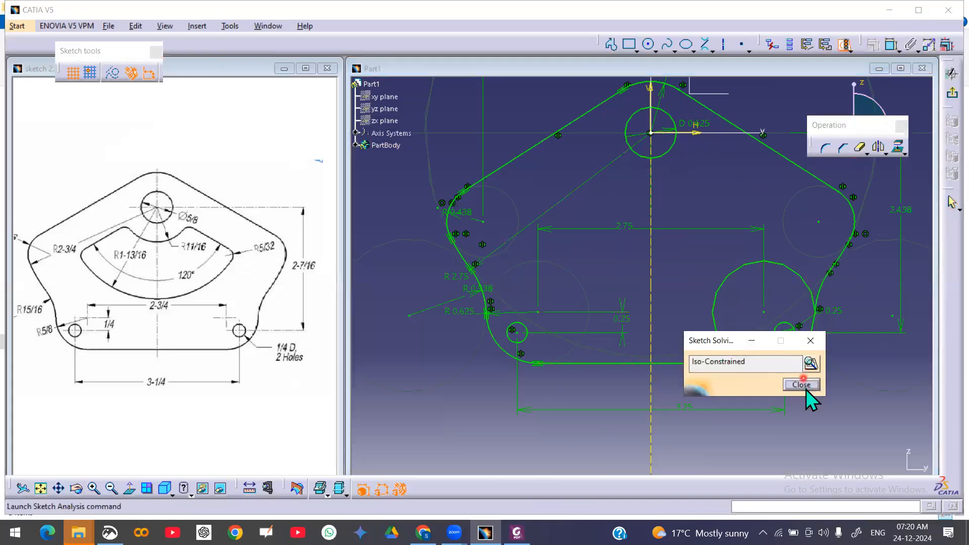
{"action": "left_click", "coordinate": [807, 387]}
Step: Quick-trim the inner part of the lower right 5/8-radius circle to close the outer profile
{"action": "left_click", "coordinate": [859, 148]}
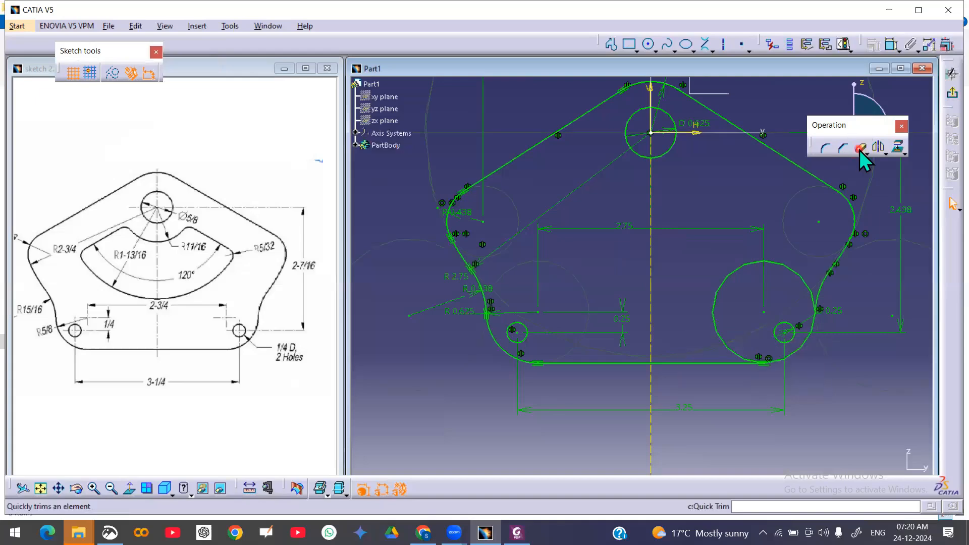
{"action": "left_click", "coordinate": [732, 265]}
{"action": "middle_click_drag", "start_coordinate": [718, 261], "coordinate": [677, 268]}
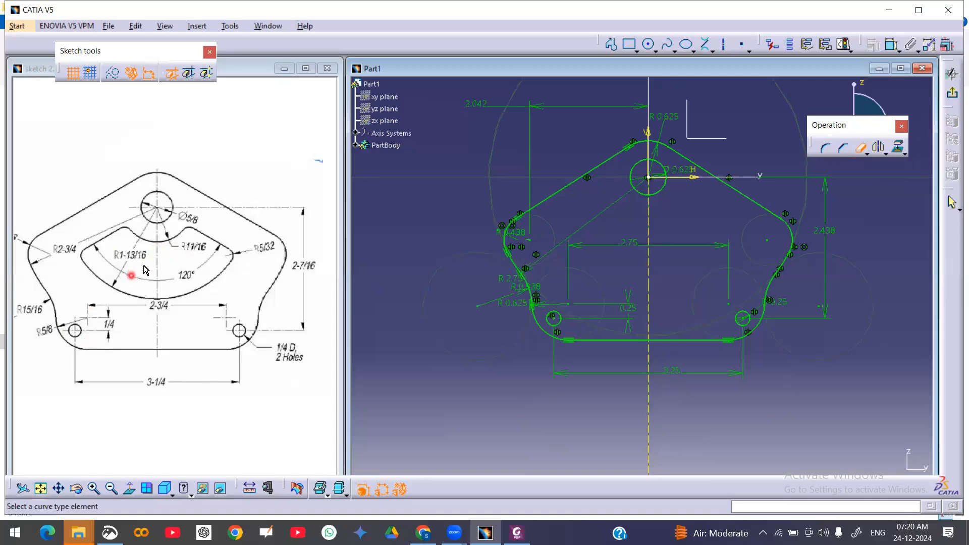
Step: Consult the inner slot dimensions in the reference drawing and draw an 11/16-radius circle centered on the sketch origin
{"action": "mouse_move", "coordinate": [147, 295]}
{"action": "middle_mouse_down"}
{"action": "mouse_move", "coordinate": [143, 288]}
{"action": "mouse_move", "coordinate": [173, 293]}
{"action": "middle_mouse_up"}
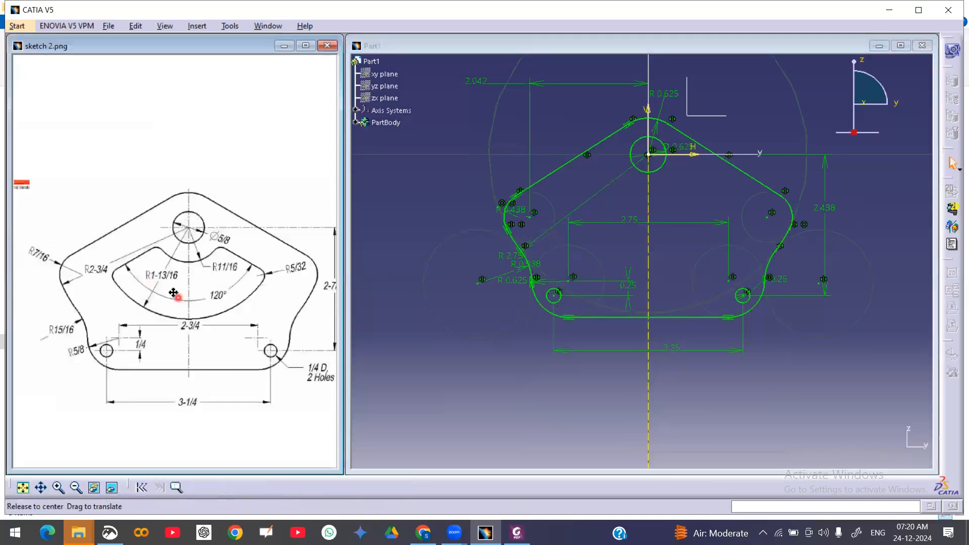
{"action": "scroll", "coordinate": [173, 293], "scroll_direction": "up", "scroll_amount": 5}
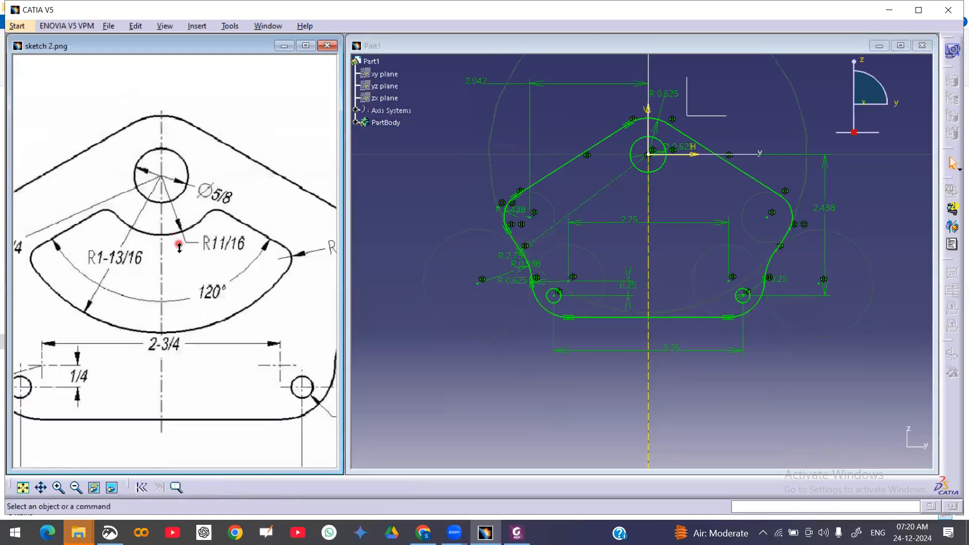
{"action": "scroll", "coordinate": [179, 247], "scroll_direction": "down", "scroll_amount": 3}
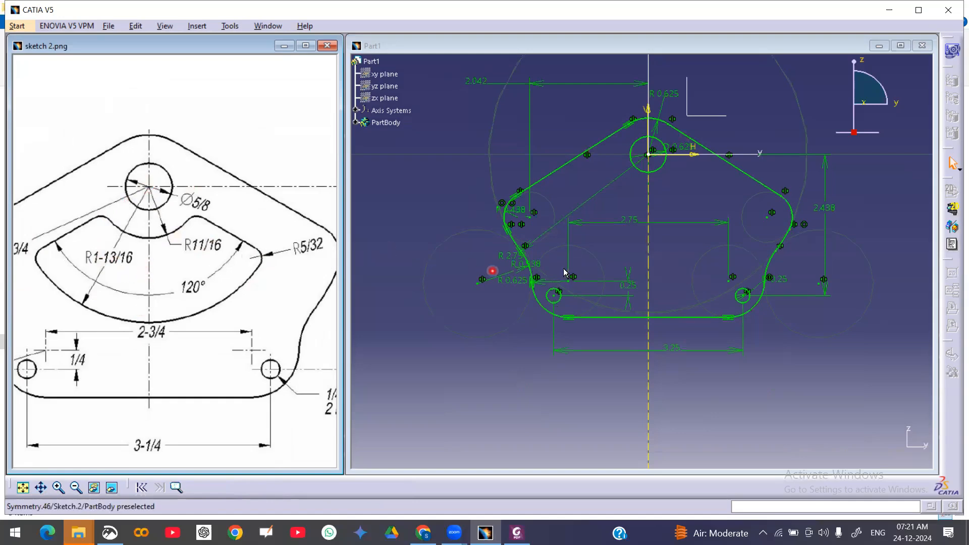
{"action": "left_click", "coordinate": [608, 271]}
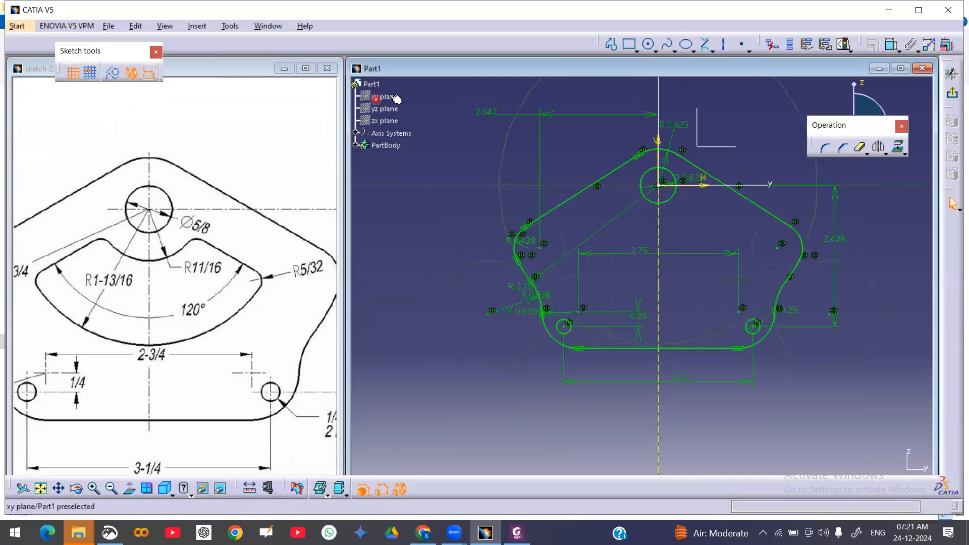
{"action": "left_click", "coordinate": [650, 44]}
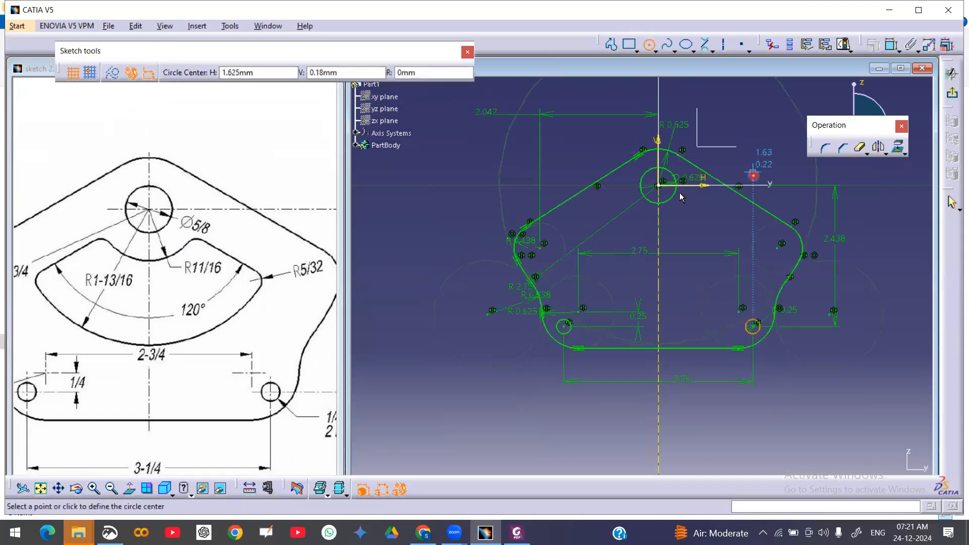
{"action": "left_click", "coordinate": [658, 186]}
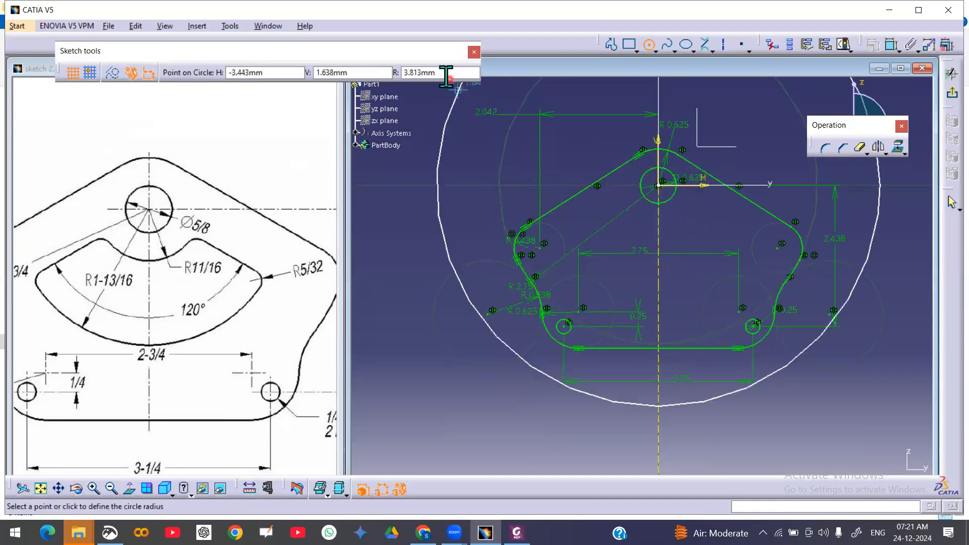
{"action": "left_click", "coordinate": [429, 74]}
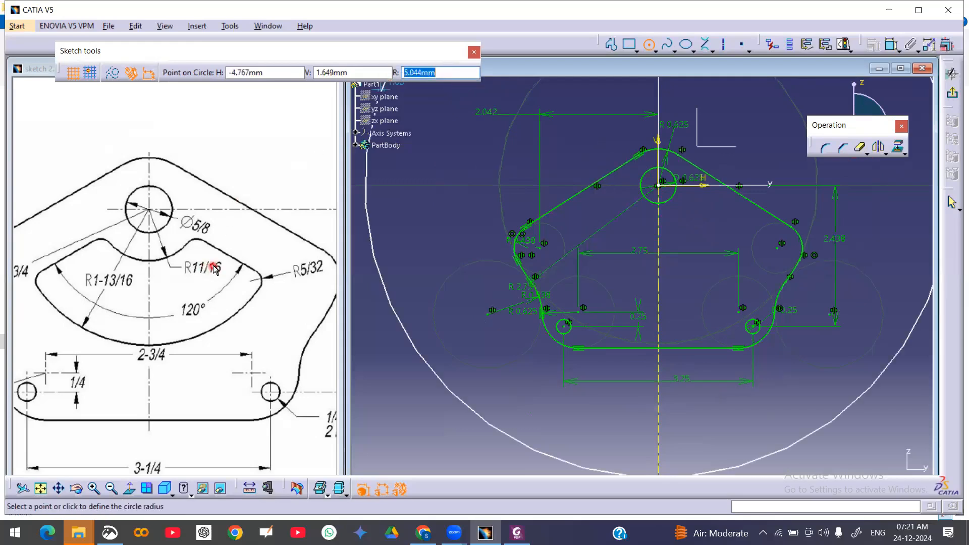
{"action": "type", "text": "11/16"}
{"action": "key", "text": "Return"}
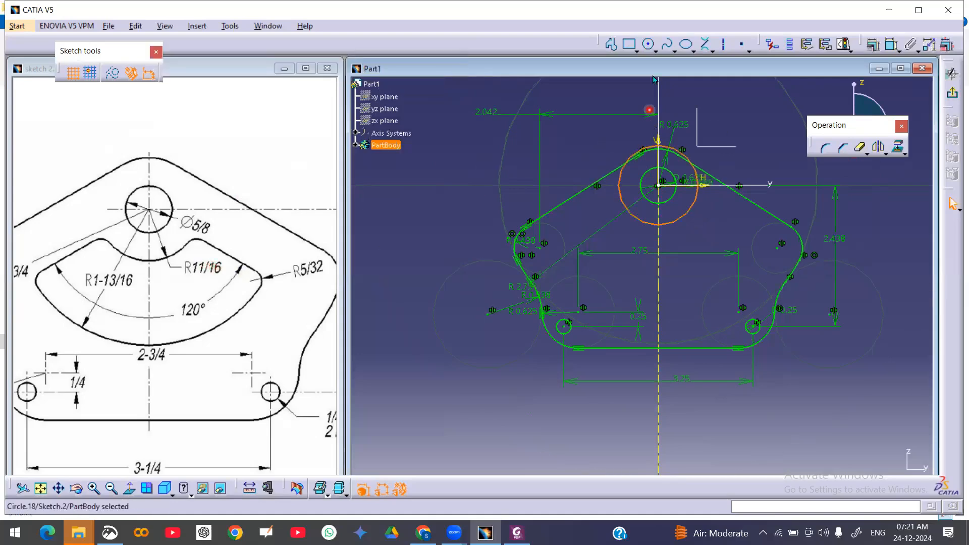
Step: Draw a second circle centered on the sketch origin with a radius of 1+13/16
{"action": "left_click", "coordinate": [649, 44]}
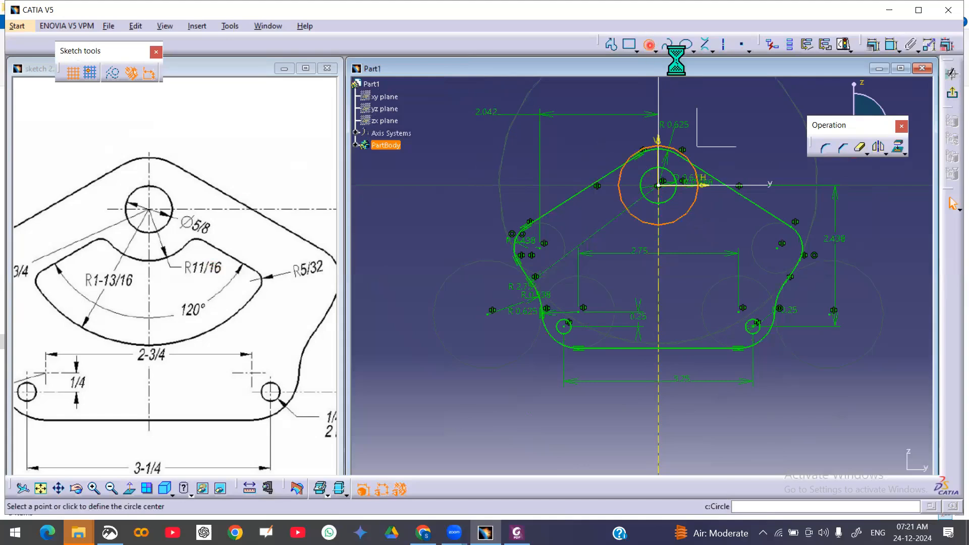
{"action": "left_click", "coordinate": [661, 186]}
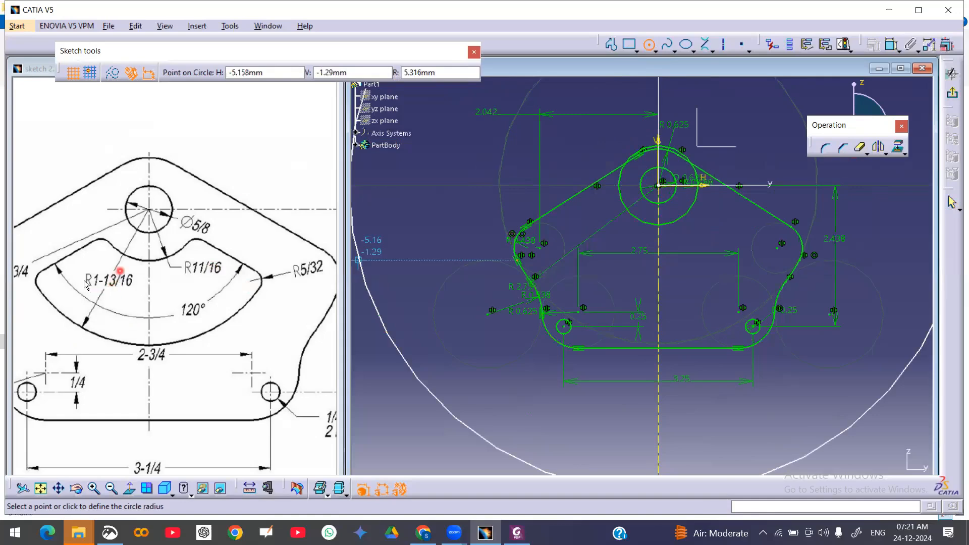
{"action": "left_click", "coordinate": [401, 73]}
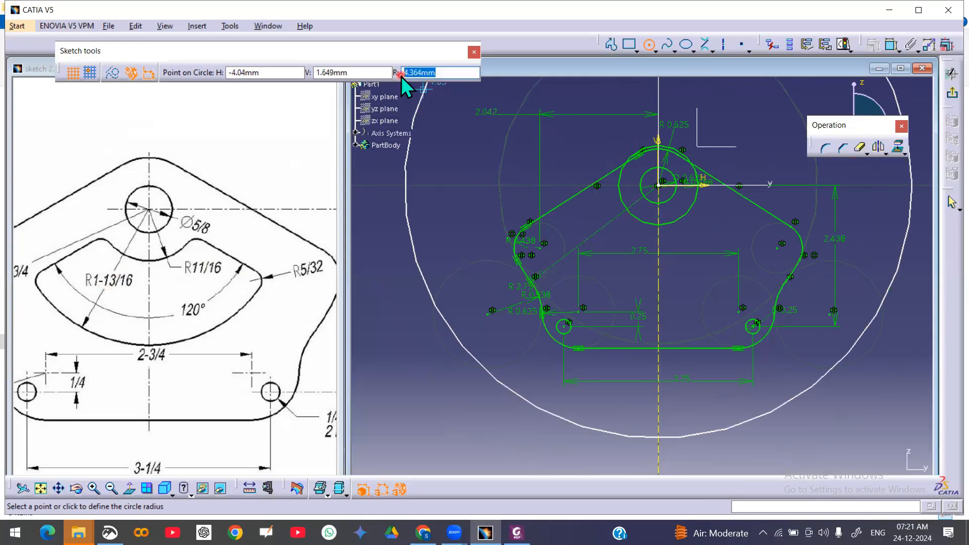
{"action": "type", "text": "1"}
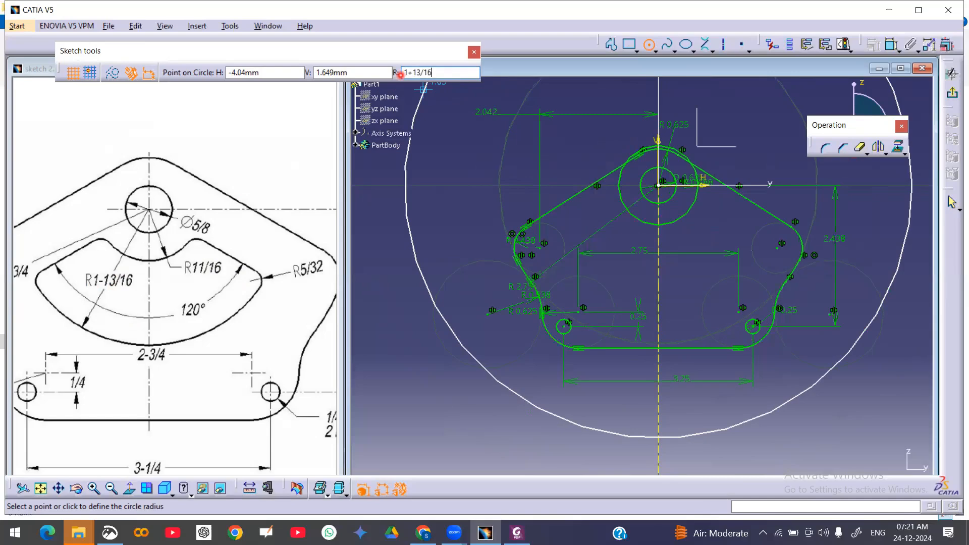
{"action": "type", "text": "+13/16"}
{"action": "key", "text": "Return"}
{"action": "left_click", "coordinate": [444, 179]}
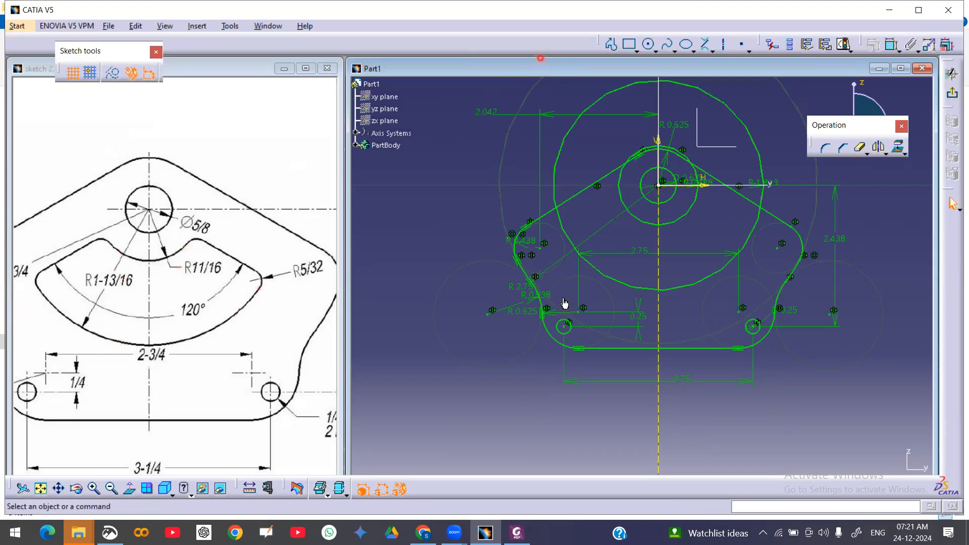
{"action": "left_click", "coordinate": [665, 317]}
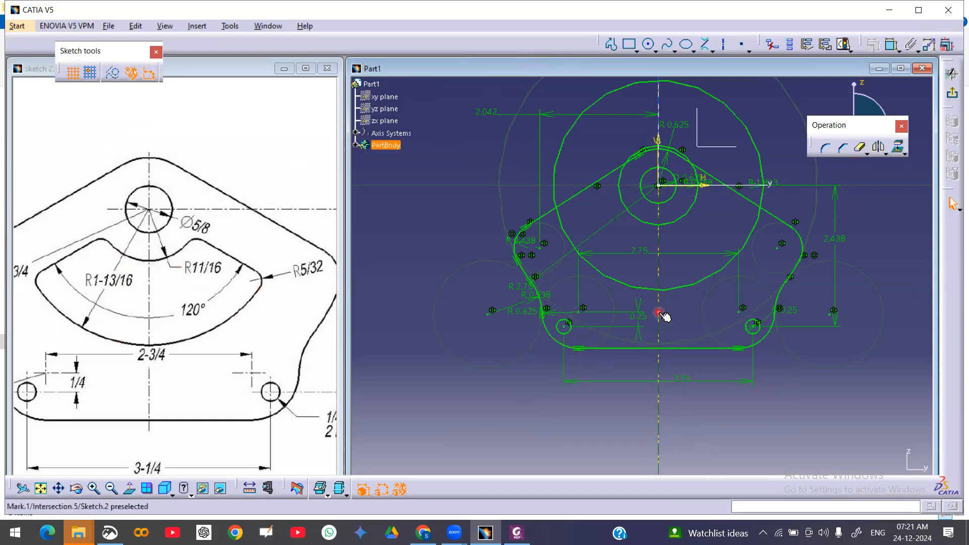
{"action": "left_click", "coordinate": [694, 429]}
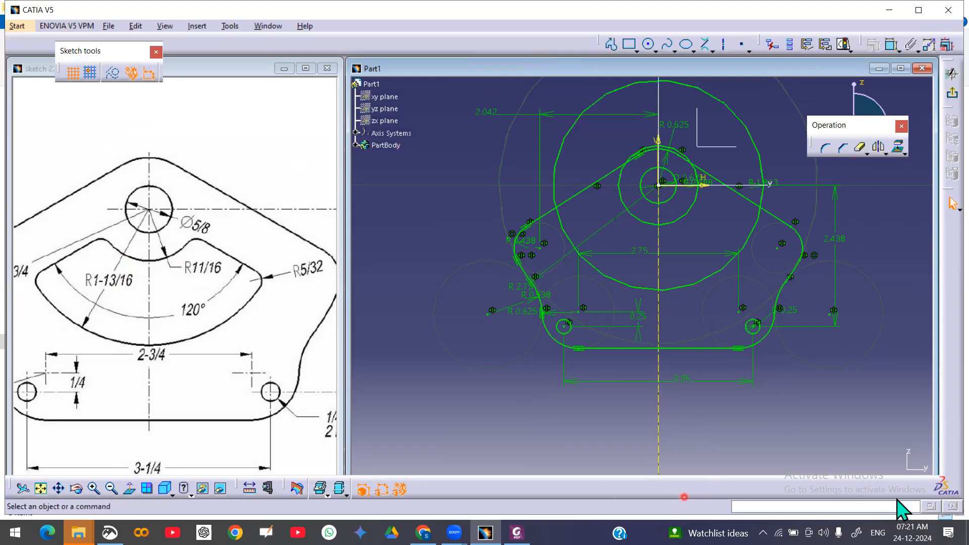
{"action": "left_click", "coordinate": [878, 331]}
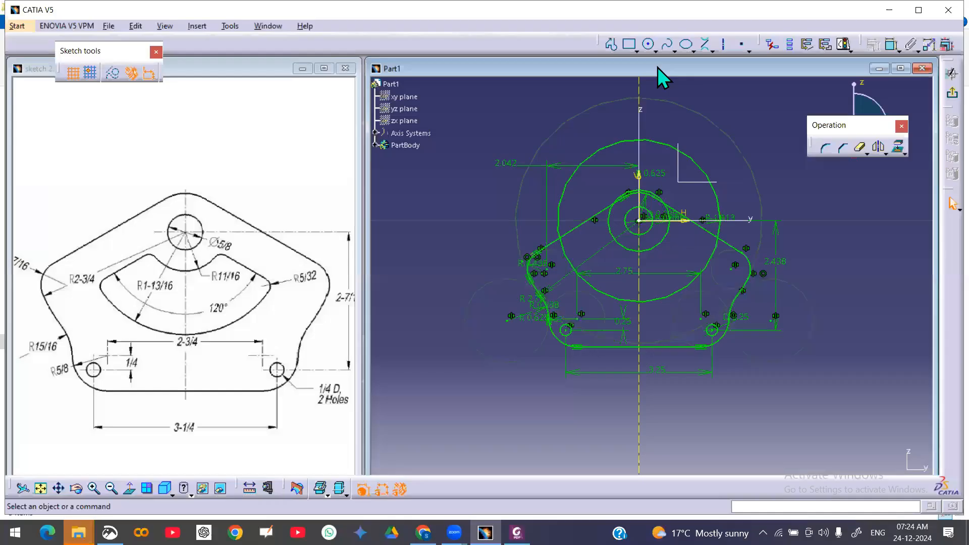
Step: Quick-trim the upper portions of the 1-13/16-radius and 11/16-radius circles that lie outside the plate's sloping top edges
{"action": "scroll", "coordinate": [673, 294], "scroll_direction": "up", "scroll_amount": 3}
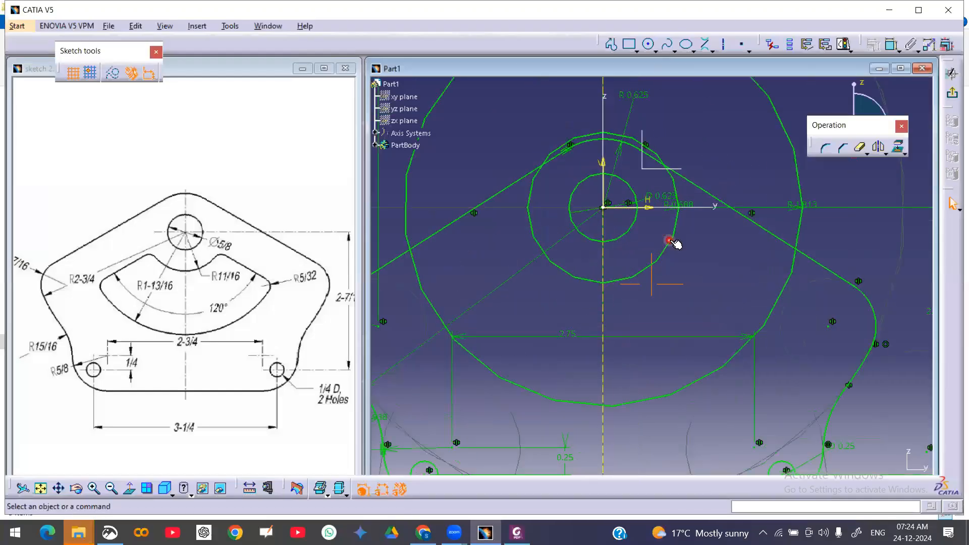
{"action": "mouse_move", "coordinate": [675, 247]}
{"action": "middle_mouse_down"}
{"action": "mouse_move", "coordinate": [664, 235]}
{"action": "mouse_move", "coordinate": [724, 325]}
{"action": "middle_mouse_up"}
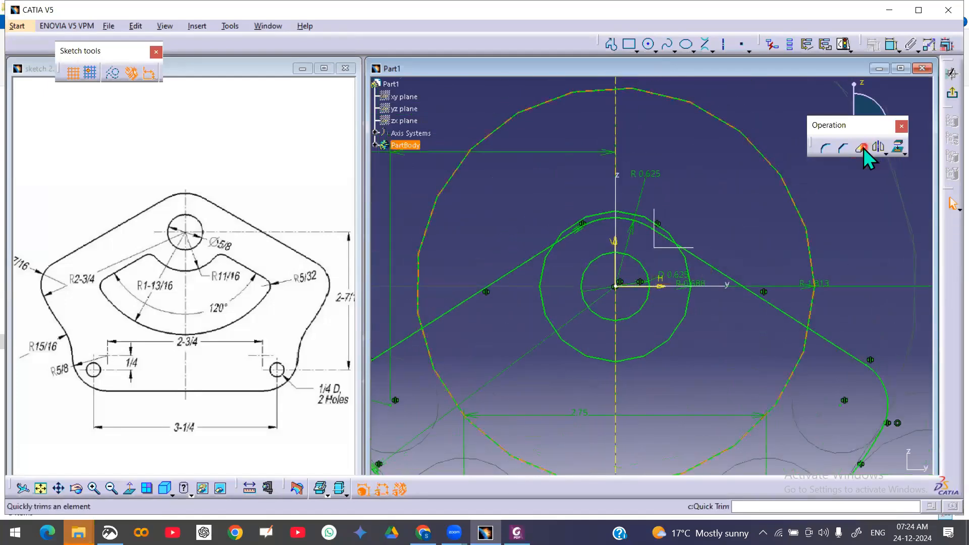
{"action": "left_click", "coordinate": [860, 147]}
{"action": "left_click", "coordinate": [738, 135]}
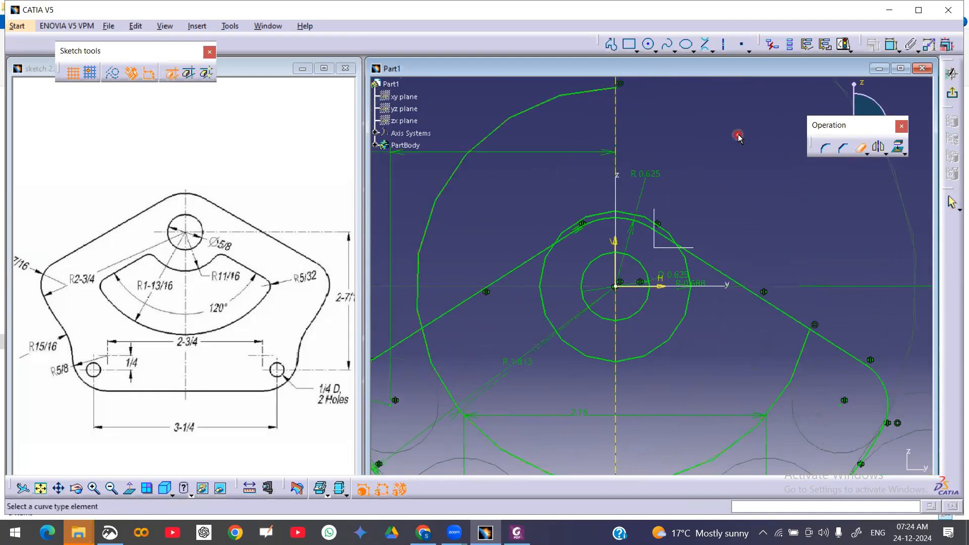
{"action": "left_click", "coordinate": [556, 97]}
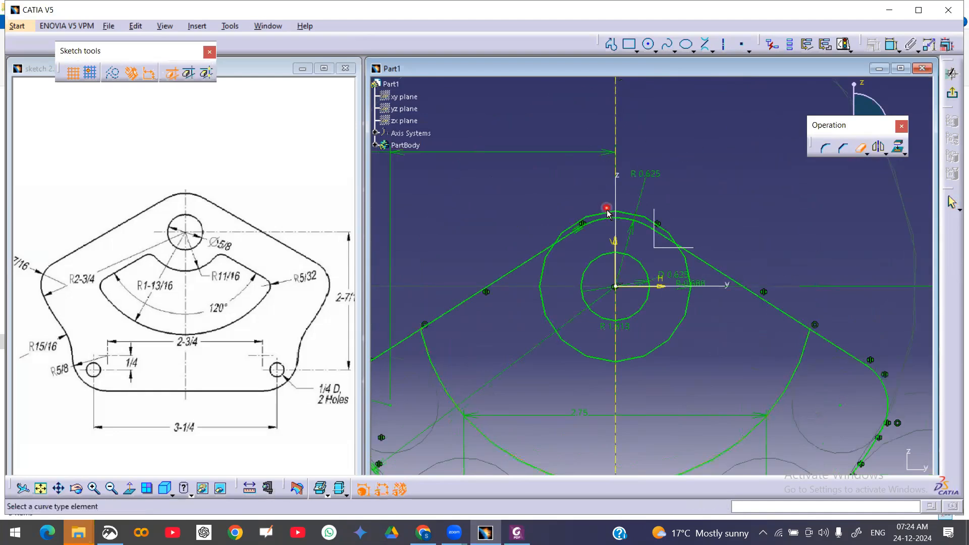
{"action": "left_click", "coordinate": [651, 220]}
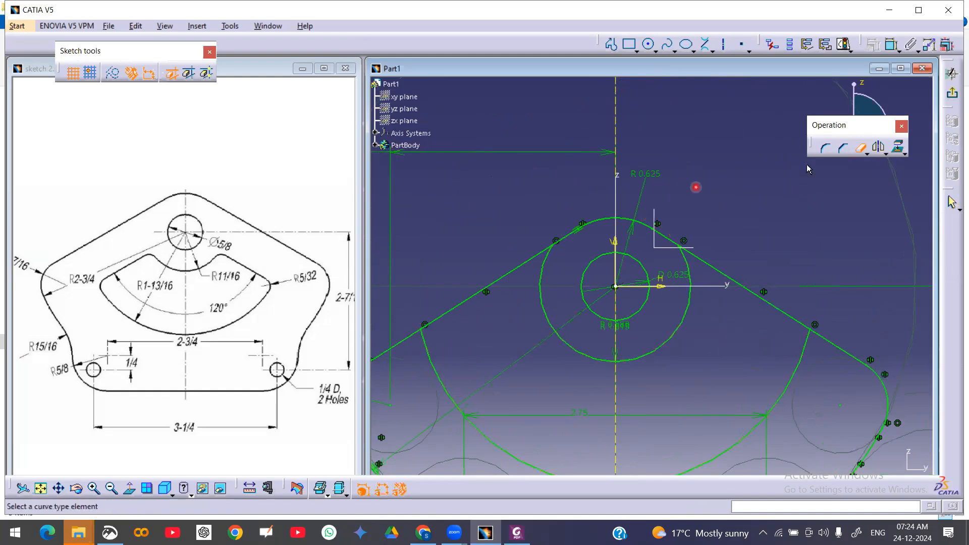
Step: Draw a line sloping down to the right from the 11/16-radius circle, at about H 0.66, V -0.2, to the 1-13/16-radius arc
{"action": "left_click", "coordinate": [861, 147]}
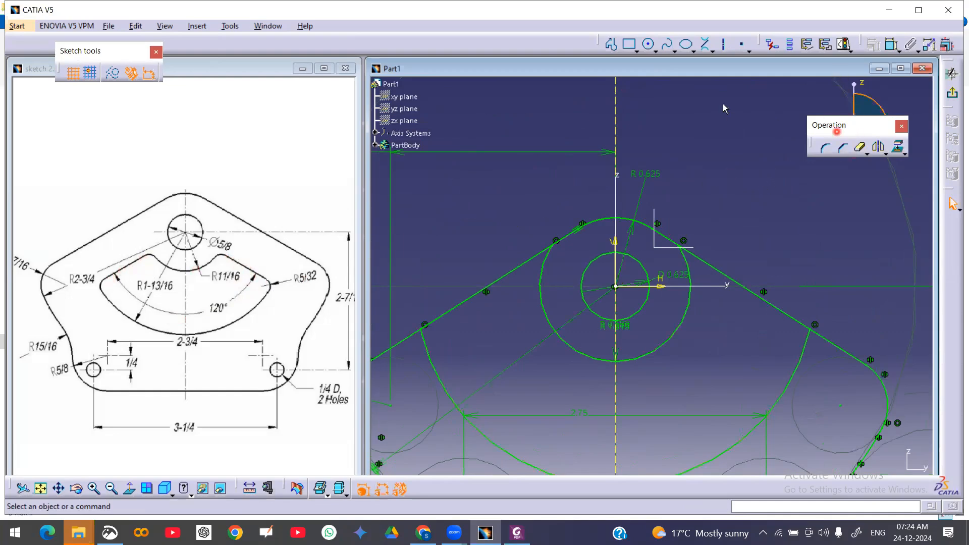
{"action": "left_click", "coordinate": [712, 51]}
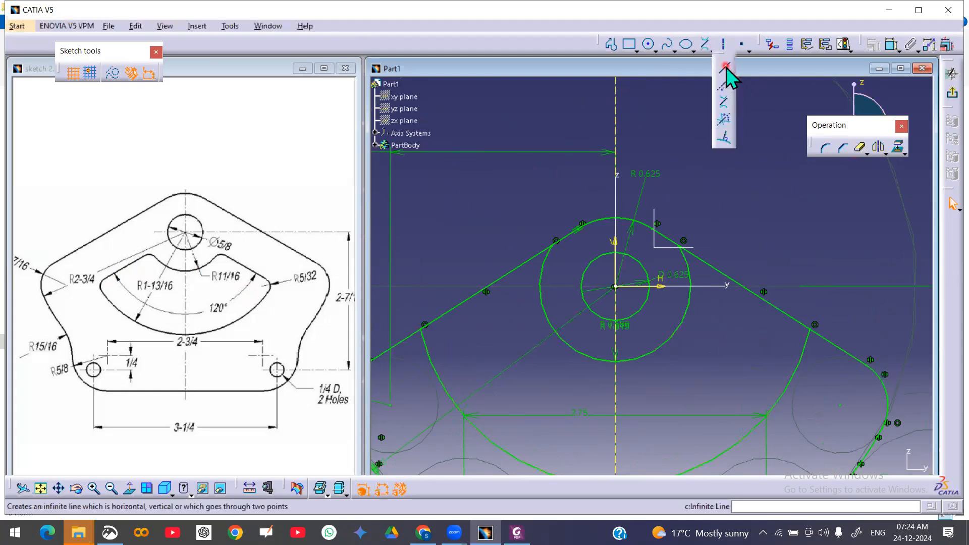
{"action": "left_click", "coordinate": [723, 66]}
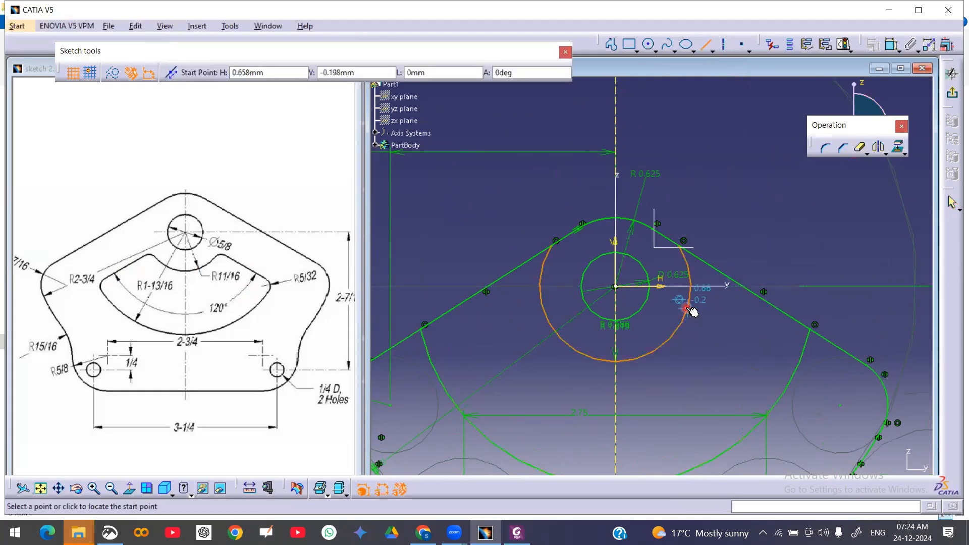
{"action": "left_click", "coordinate": [689, 309]}
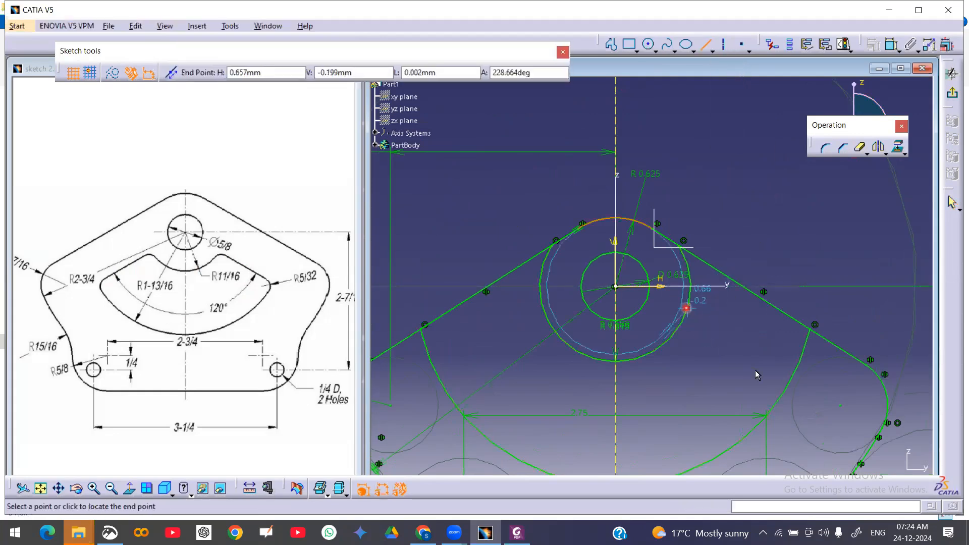
{"action": "left_click", "coordinate": [777, 403]}
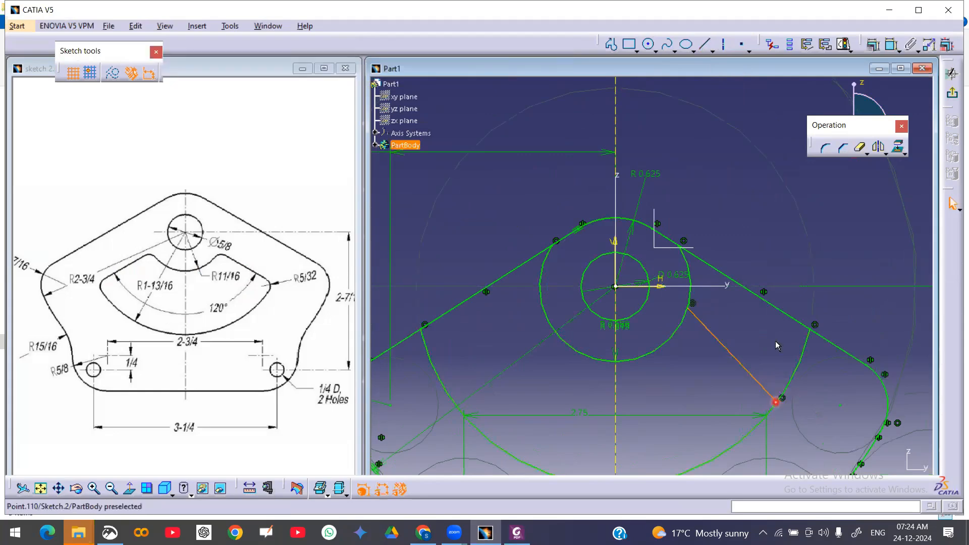
Step: Mirror the sloping slot line about the vertical center axis
{"action": "left_click", "coordinate": [744, 368]}
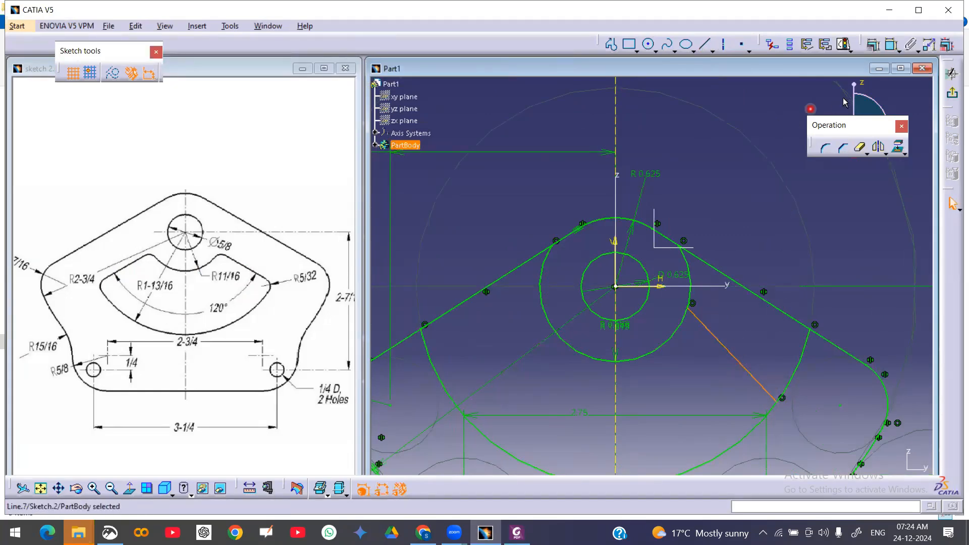
{"action": "left_click", "coordinate": [879, 148]}
{"action": "left_click", "coordinate": [616, 132]}
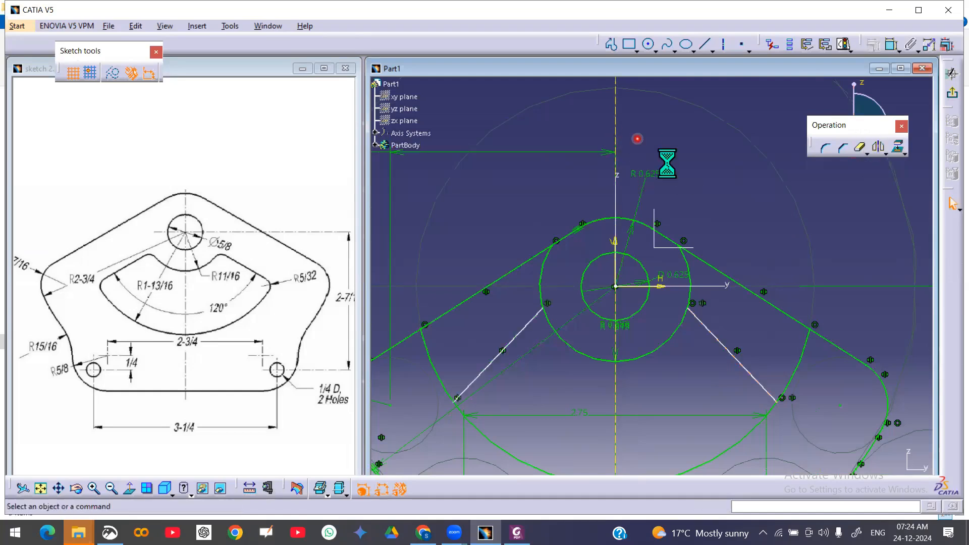
Step: Add an angle constraint between the two mirrored slot lines and set it to 120 degrees
{"action": "left_click", "coordinate": [892, 45]}
{"action": "left_click", "coordinate": [520, 367]}
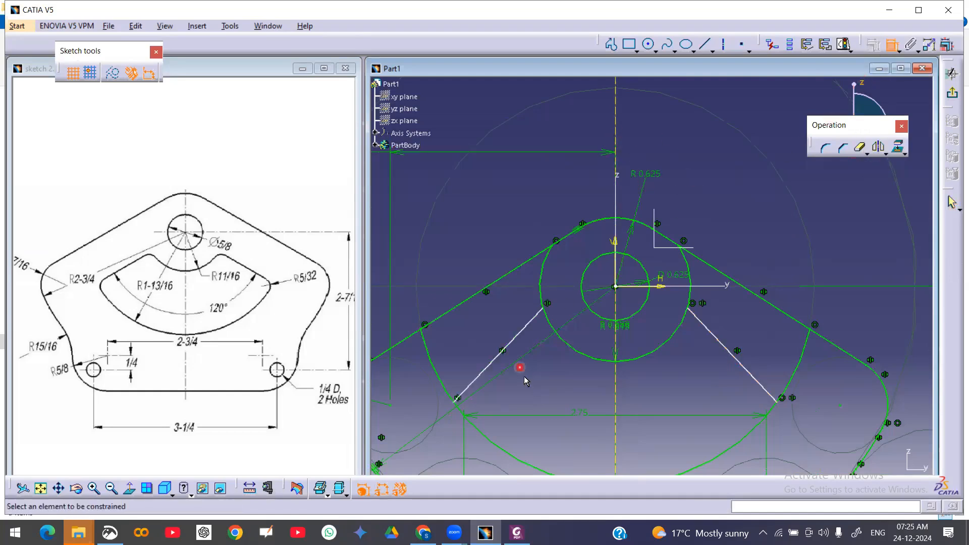
{"action": "left_click", "coordinate": [502, 352]}
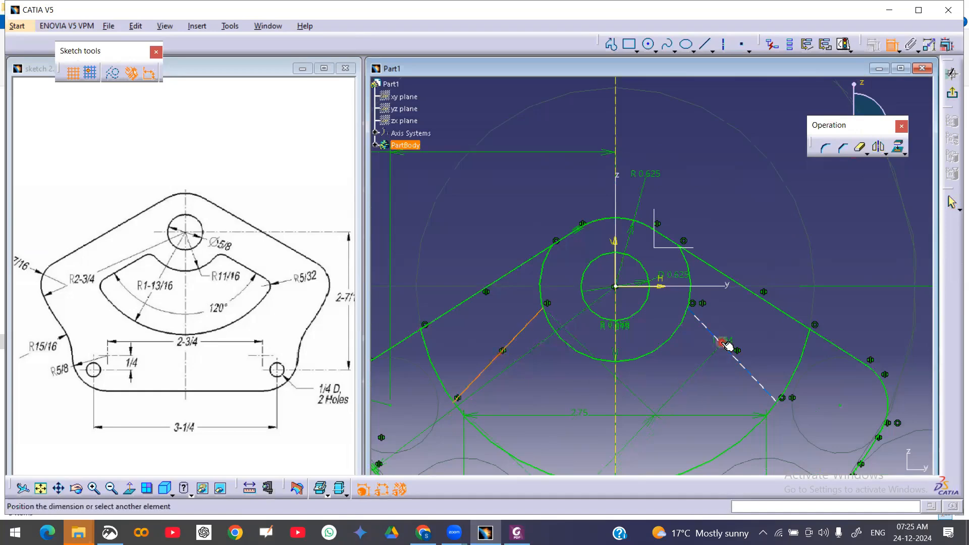
{"action": "left_click", "coordinate": [727, 348]}
{"action": "left_click", "coordinate": [640, 397]}
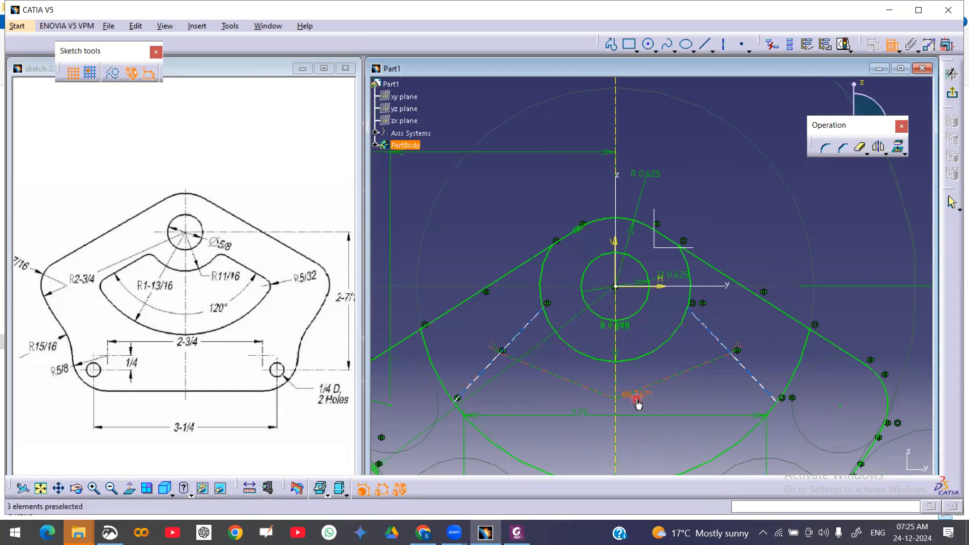
{"action": "double_click", "coordinate": [635, 395]}
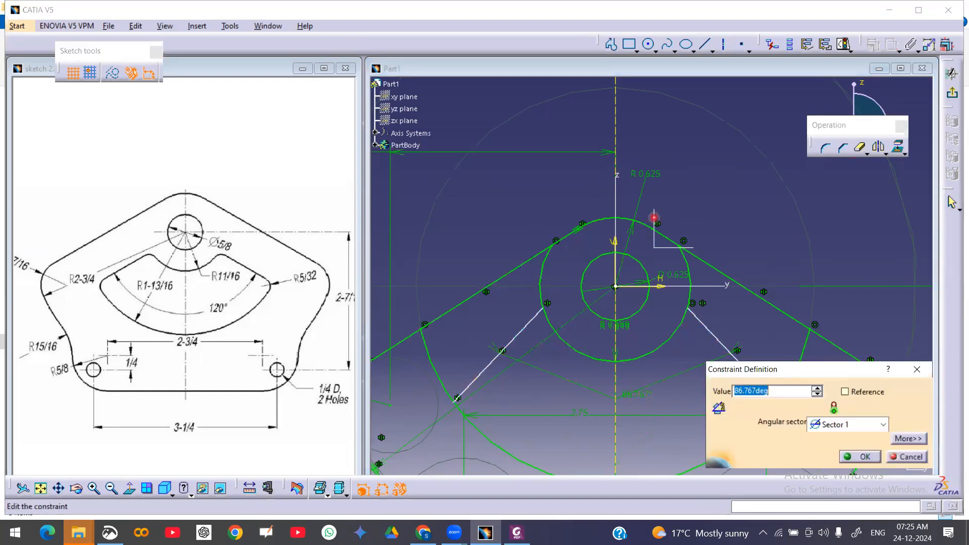
{"action": "type", "text": "120"}
{"action": "key", "text": "Return"}
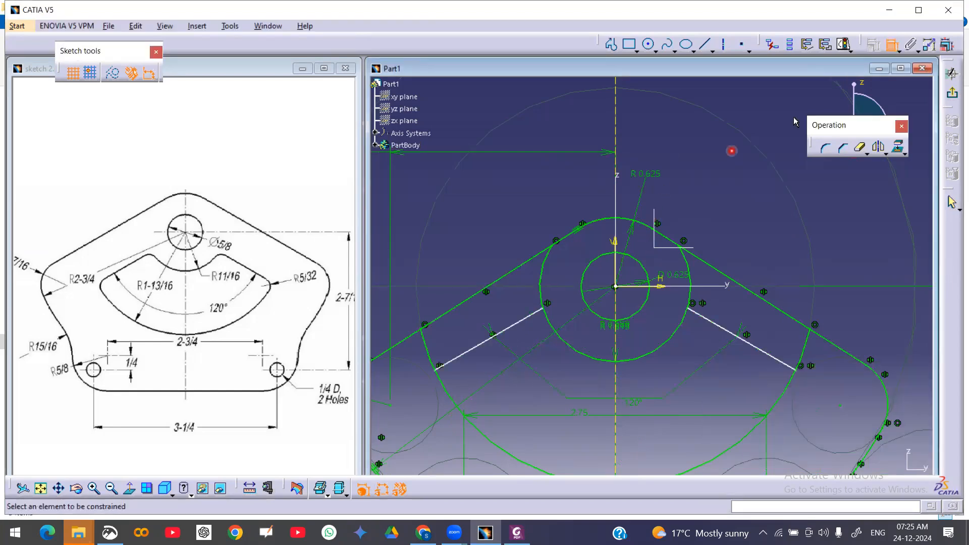
Step: Try to trim the right slot line against the 1-13/16-radius arc with the Trim tool
{"action": "middle_click_drag", "start_coordinate": [707, 221], "coordinate": [714, 147]}
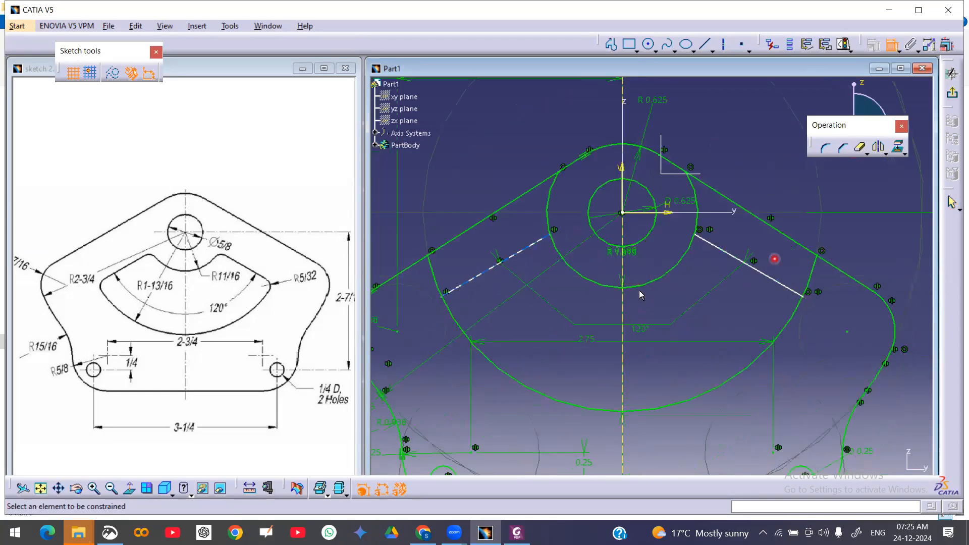
{"action": "middle_click_drag", "start_coordinate": [789, 307], "coordinate": [772, 303]}
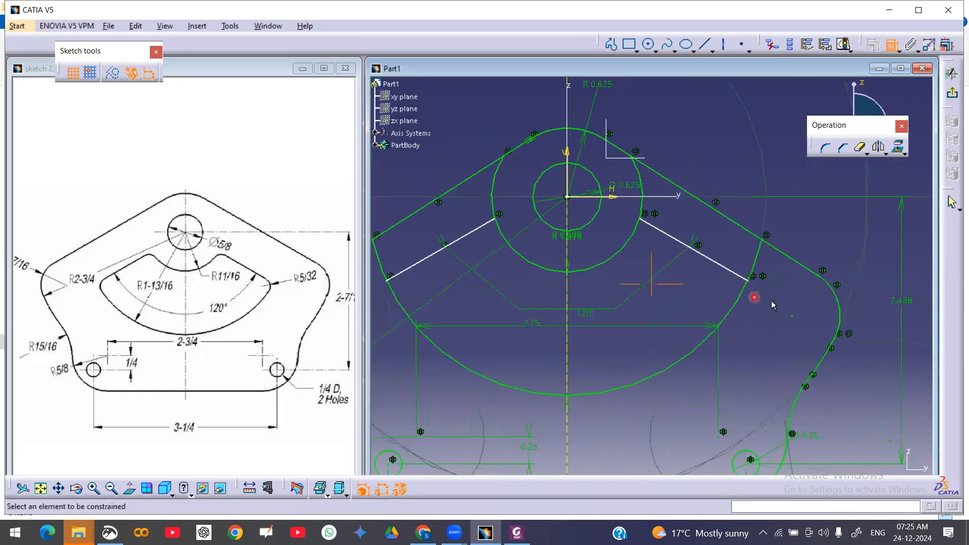
{"action": "left_click", "coordinate": [867, 153]}
{"action": "left_click", "coordinate": [895, 165]}
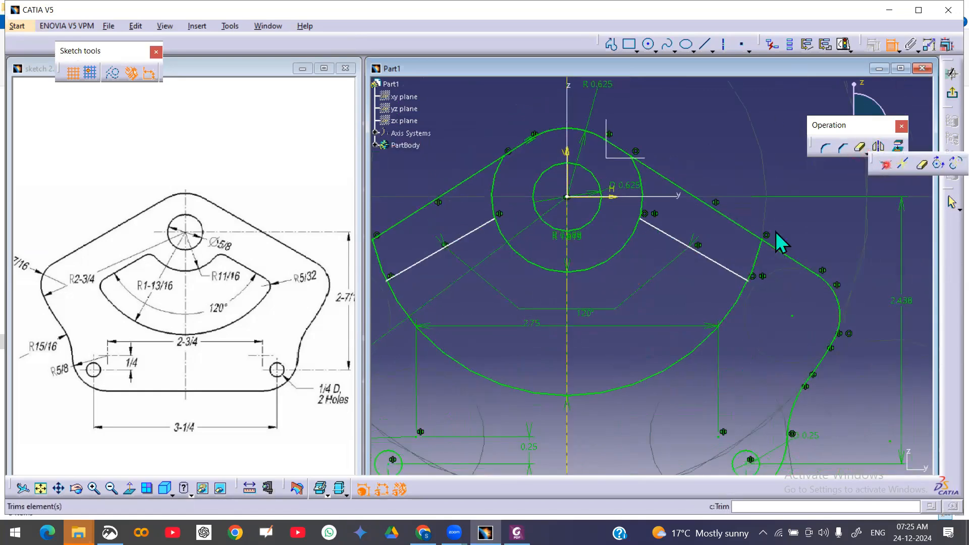
{"action": "left_click", "coordinate": [728, 271]}
{"action": "left_click", "coordinate": [755, 306]}
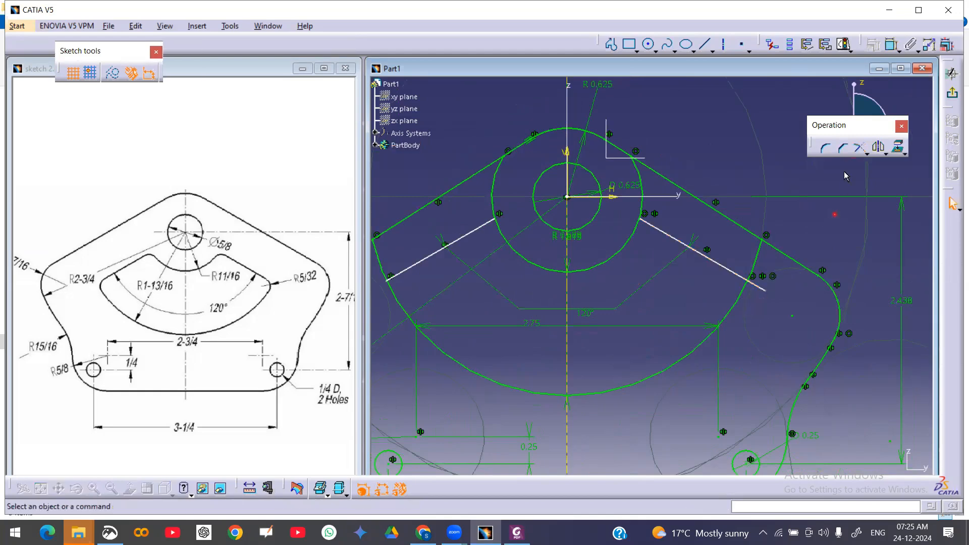
Step: Quick-trim the end of the right slot line that extends beyond the 1-13/16-radius arc
{"action": "left_click", "coordinate": [867, 153]}
{"action": "left_click", "coordinate": [917, 161]}
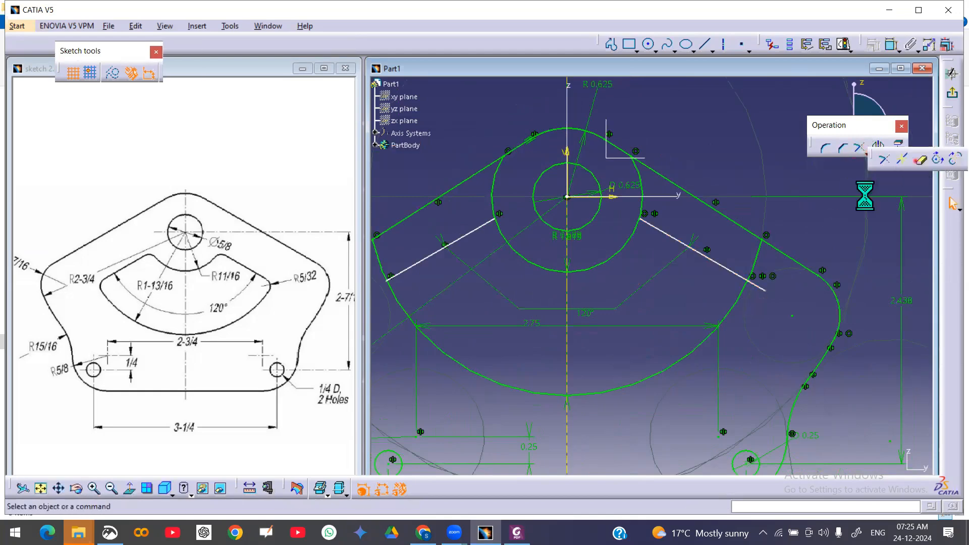
{"action": "left_click", "coordinate": [755, 286]}
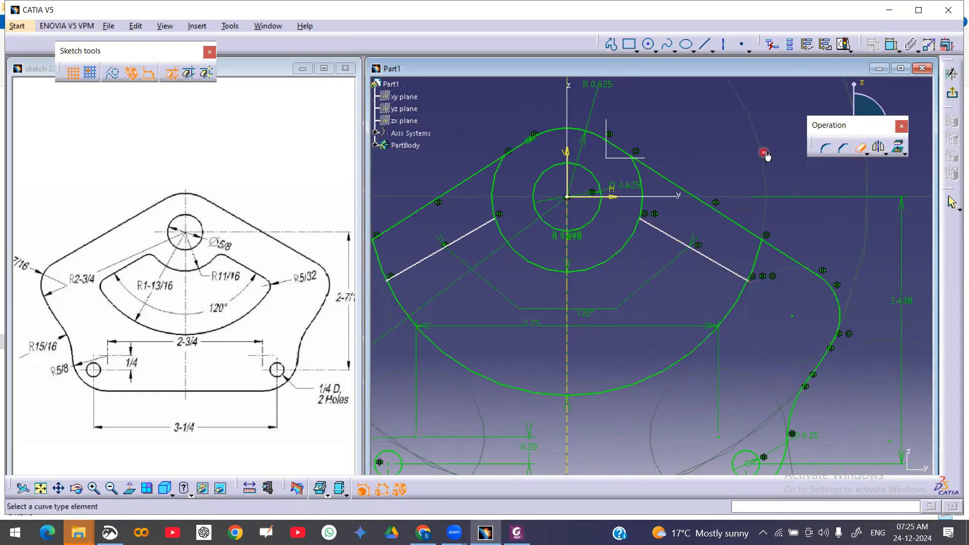
Step: Quick-trim the ends of the 11/16-radius and 1-13/16-radius arcs back to the two slot lines to close the slot
{"action": "left_click", "coordinate": [825, 147]}
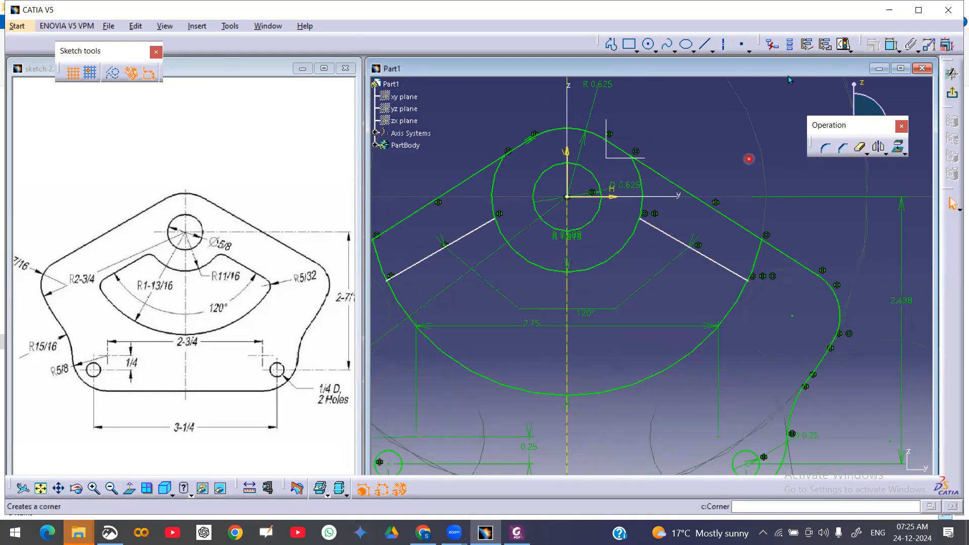
{"action": "left_click", "coordinate": [891, 45]}
{"action": "middle_click_drag", "start_coordinate": [758, 162], "coordinate": [757, 174], "text": "ctrl"}
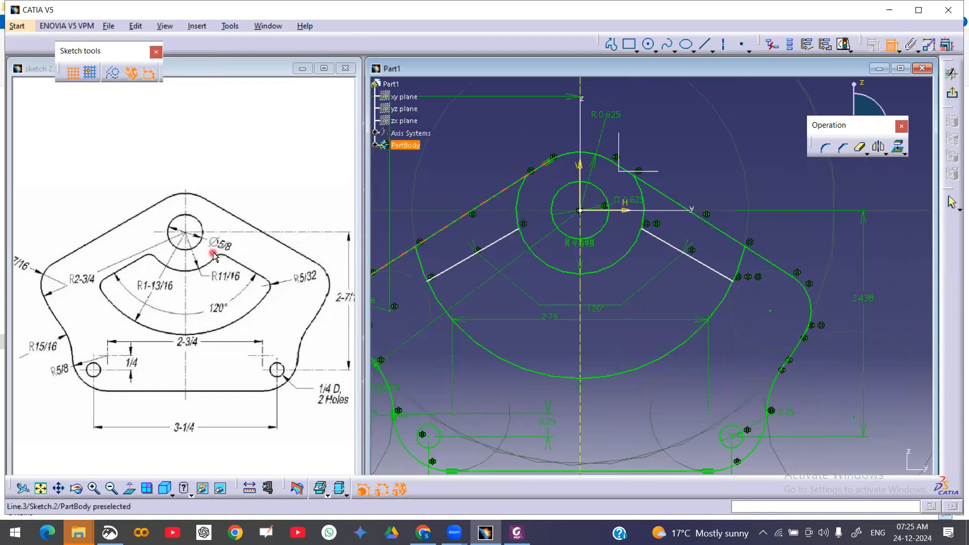
{"action": "left_click", "coordinate": [860, 146]}
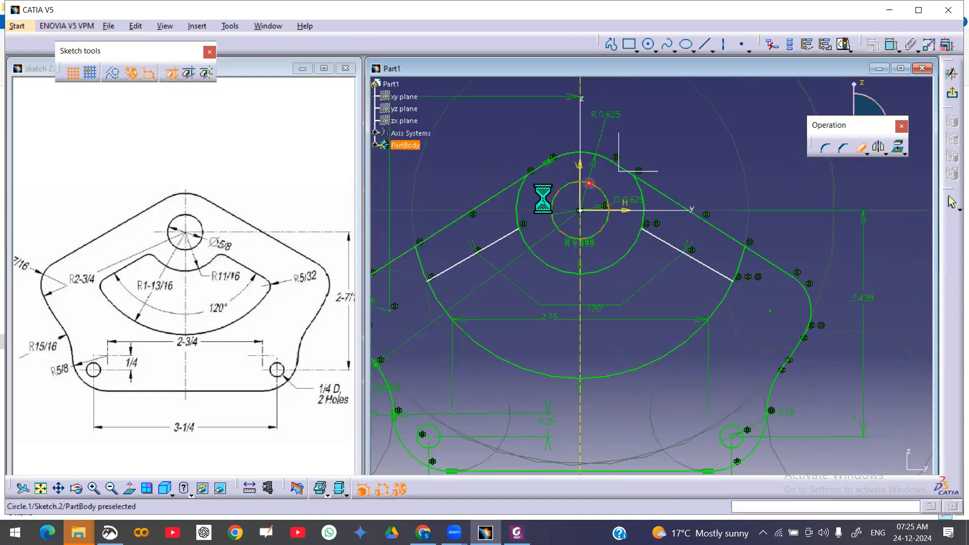
{"action": "left_click", "coordinate": [521, 194]}
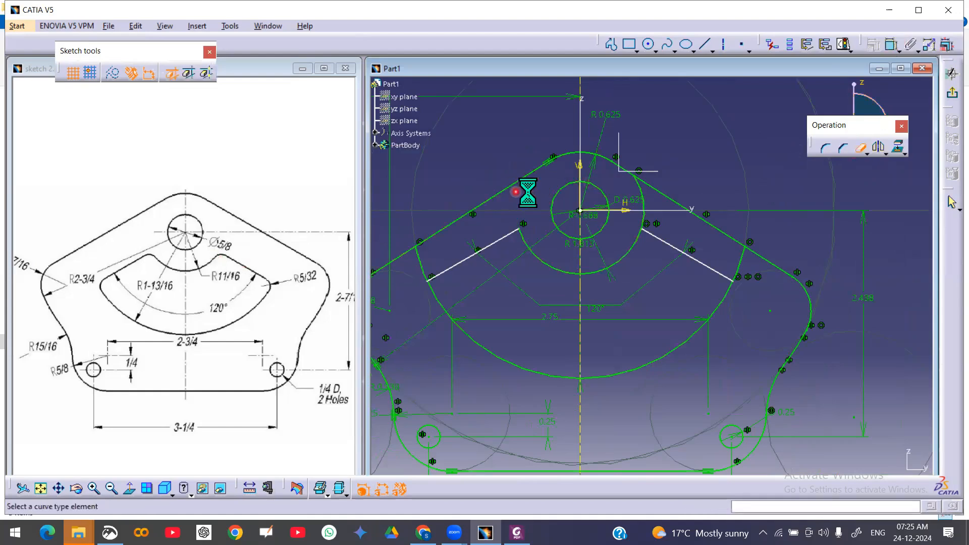
{"action": "left_click", "coordinate": [647, 194]}
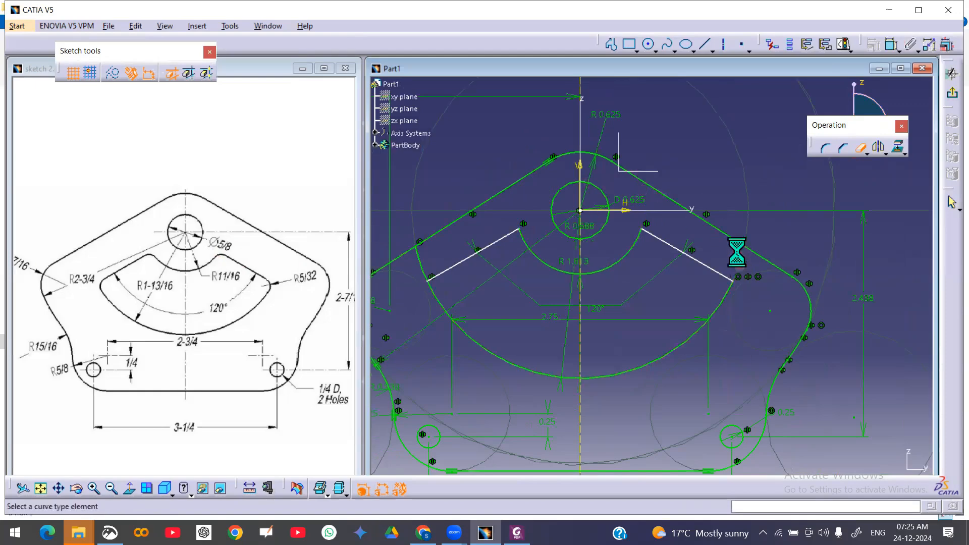
{"action": "left_click", "coordinate": [422, 259]}
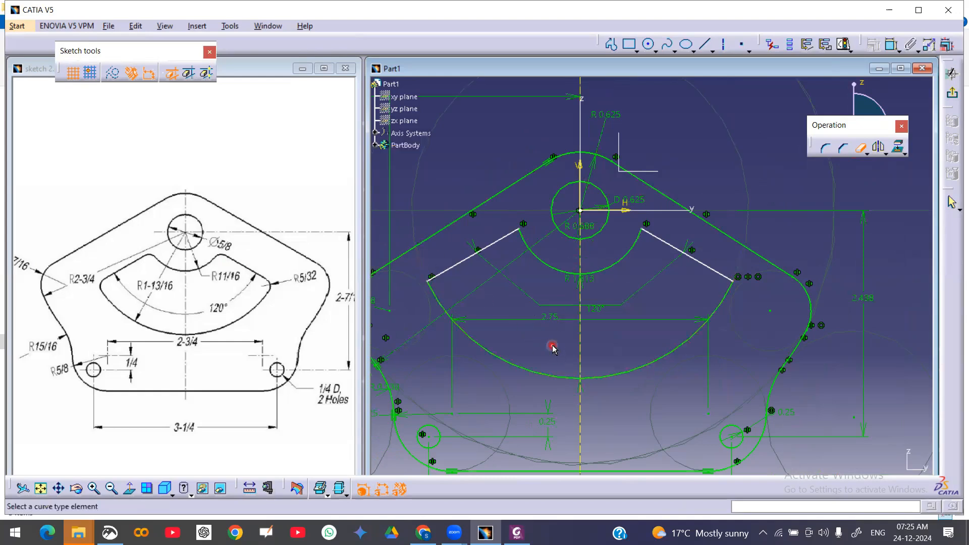
{"action": "left_click", "coordinate": [860, 147]}
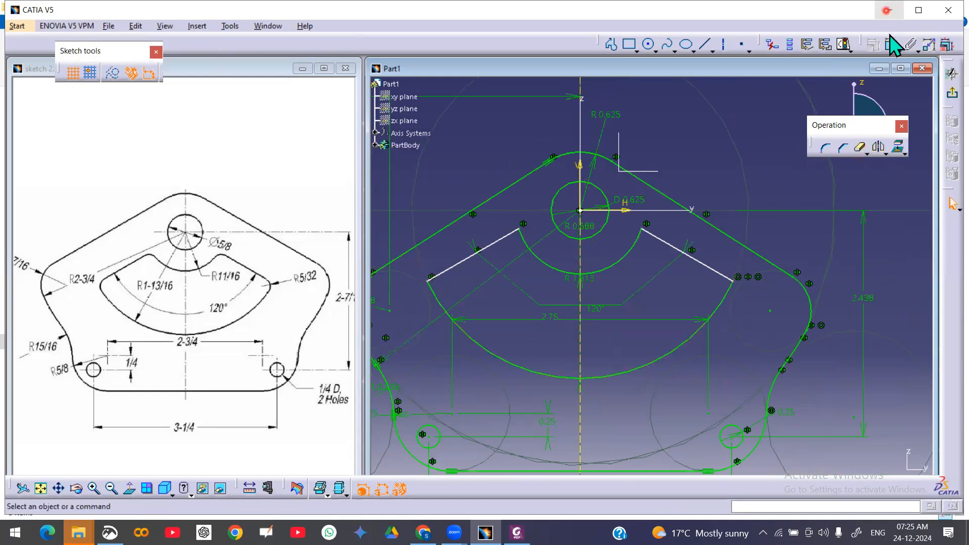
Step: Dimension the left slot line's length and check the sketch solving status
{"action": "left_click", "coordinate": [890, 44]}
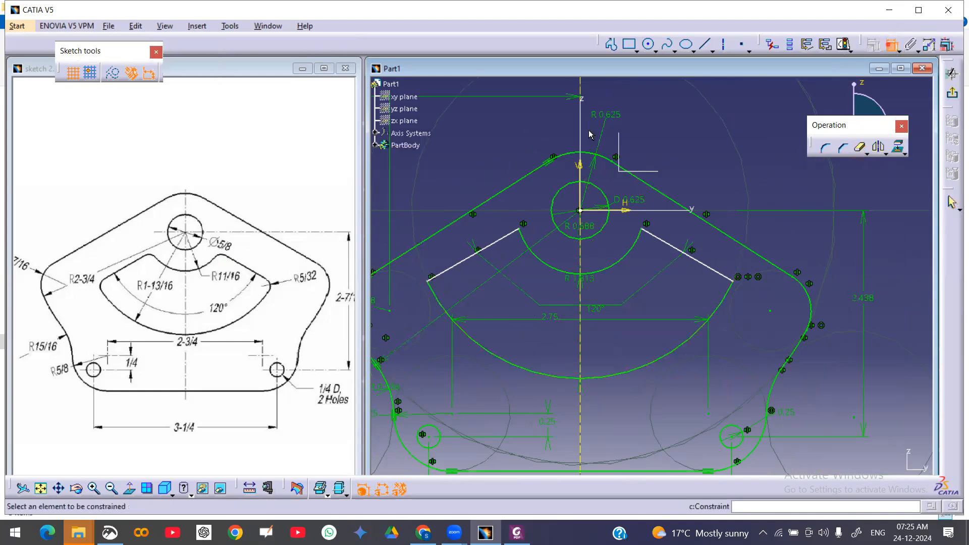
{"action": "left_click", "coordinate": [494, 244]}
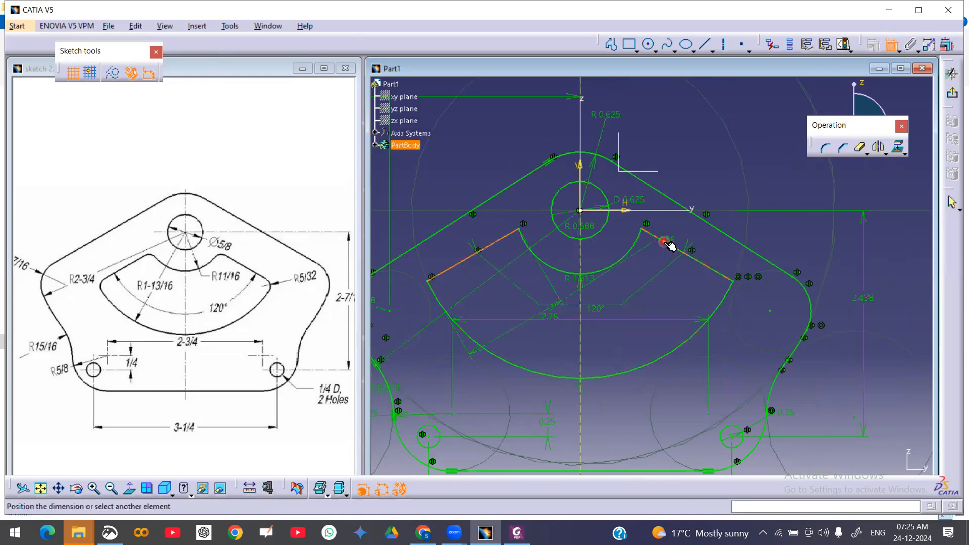
{"action": "left_click", "coordinate": [461, 238]}
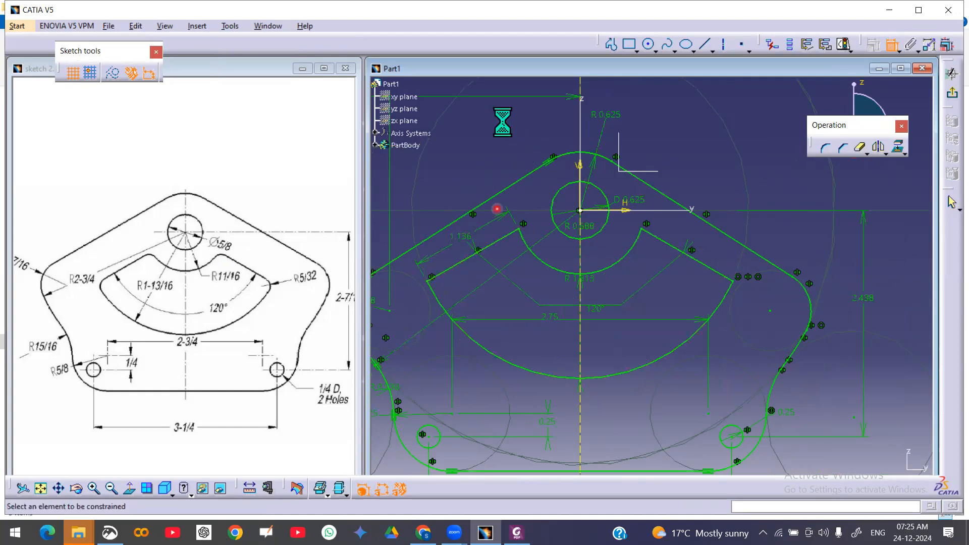
{"action": "left_click", "coordinate": [844, 45]}
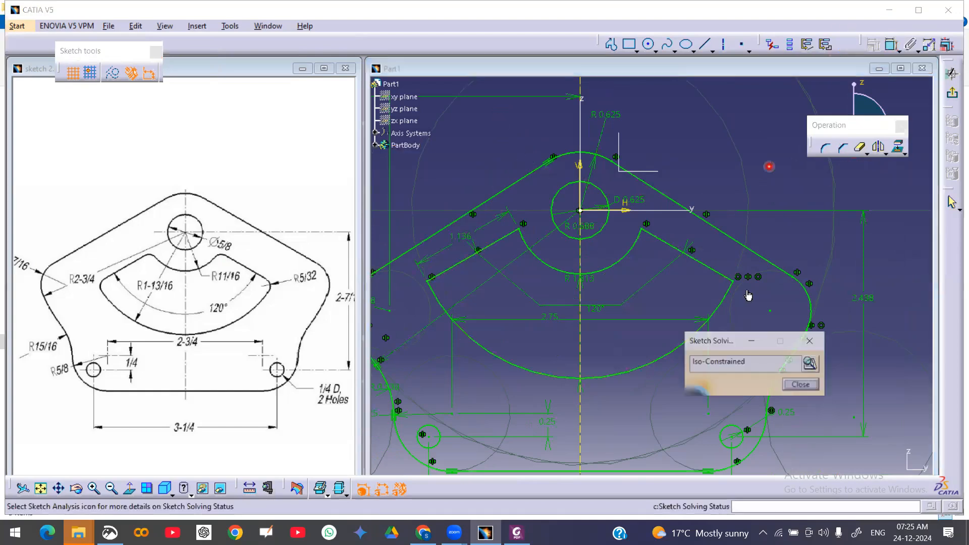
{"action": "left_click", "coordinate": [800, 385]}
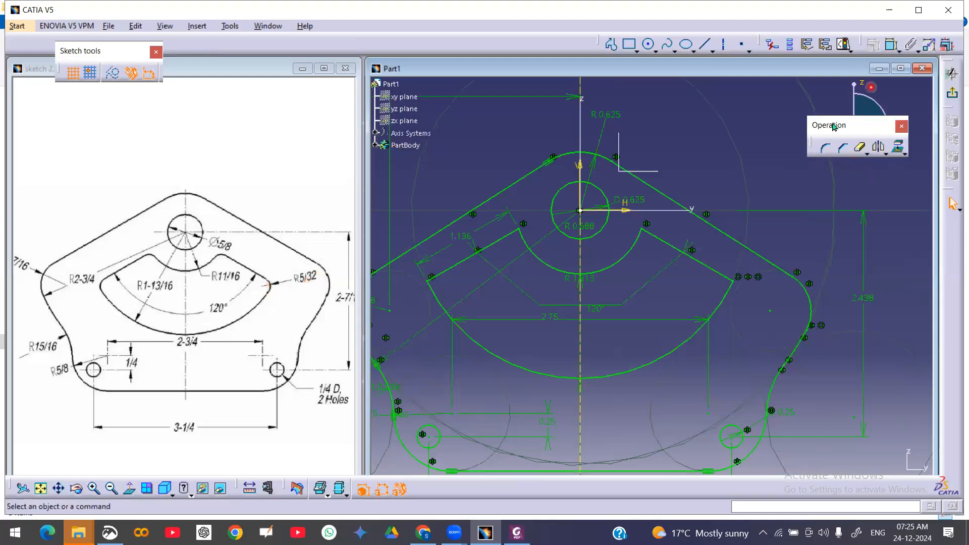
Step: Round the slot's outer right corner, between the slanted line and the 1-13/16-radius arc, with a trimmed 5/32-radius corner
{"action": "left_click", "coordinate": [826, 148]}
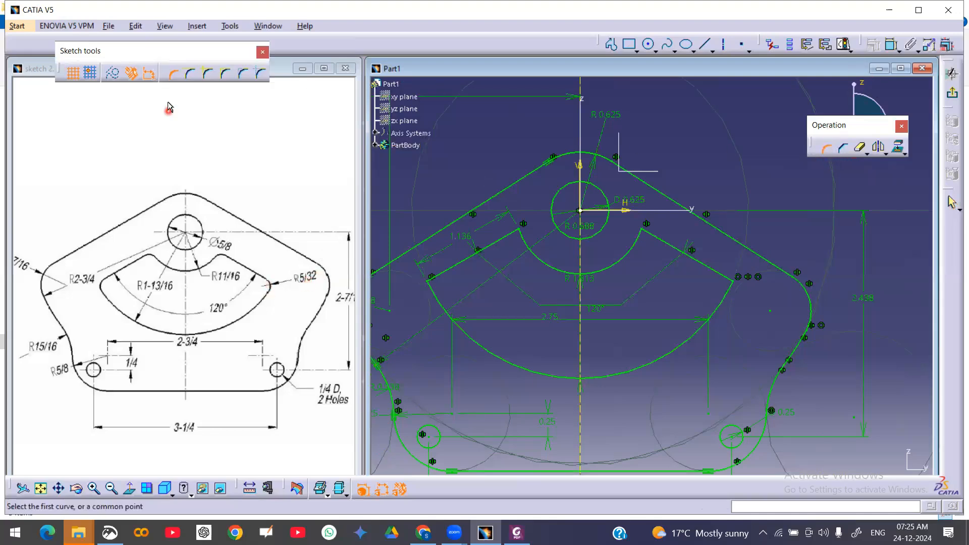
{"action": "left_click", "coordinate": [174, 75]}
{"action": "mouse_move", "coordinate": [781, 321]}
{"action": "middle_mouse_down"}
{"action": "mouse_move", "coordinate": [744, 258]}
{"action": "mouse_move", "coordinate": [747, 217]}
{"action": "mouse_move", "coordinate": [730, 313]}
{"action": "middle_mouse_up"}
{"action": "left_click", "coordinate": [744, 258]}
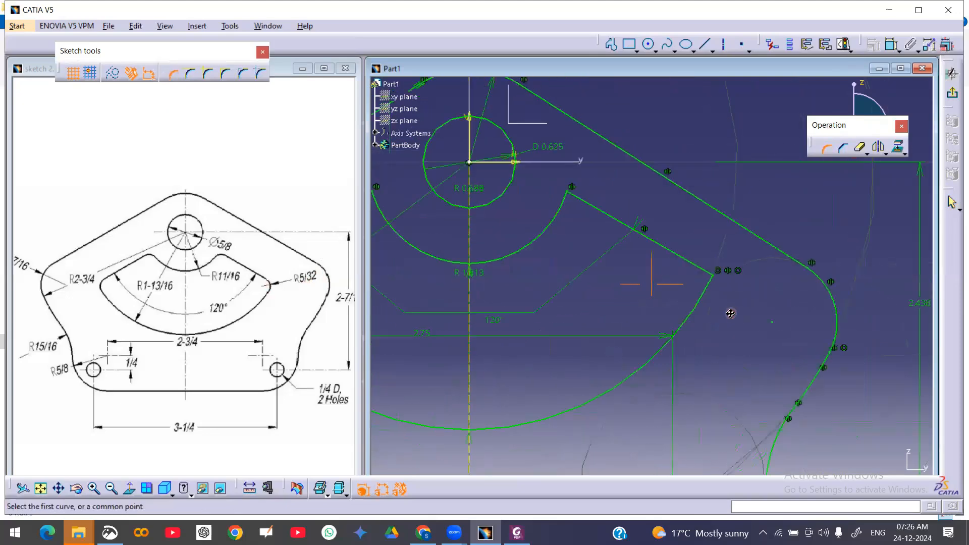
{"action": "left_click", "coordinate": [683, 259]}
{"action": "left_click", "coordinate": [706, 297]}
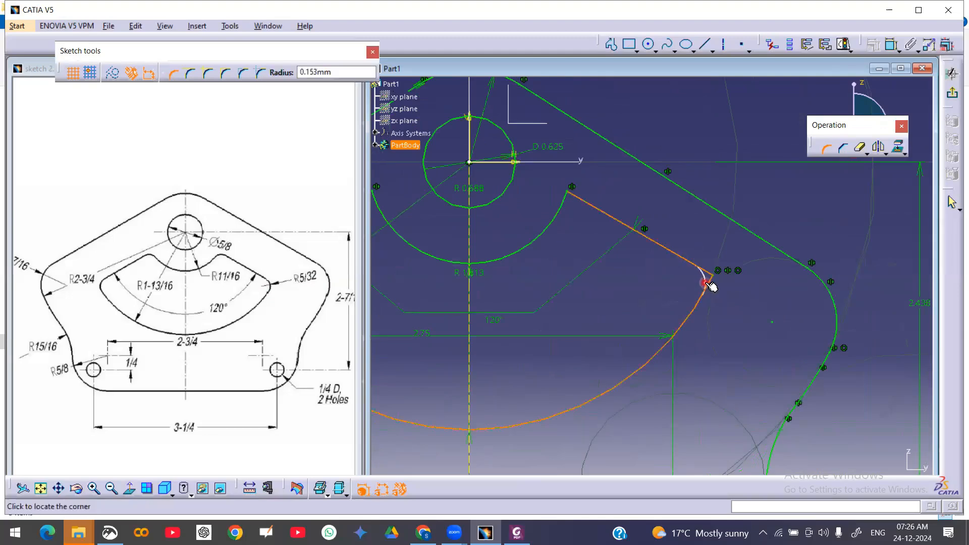
{"action": "type", "text": "5/32"}
{"action": "left_click", "coordinate": [705, 282]}
Step: Round the slot's inner right corner, between the 11/16-radius arc and the slanted line, with a trimmed 5/32-radius corner
{"action": "left_click", "coordinate": [828, 148]}
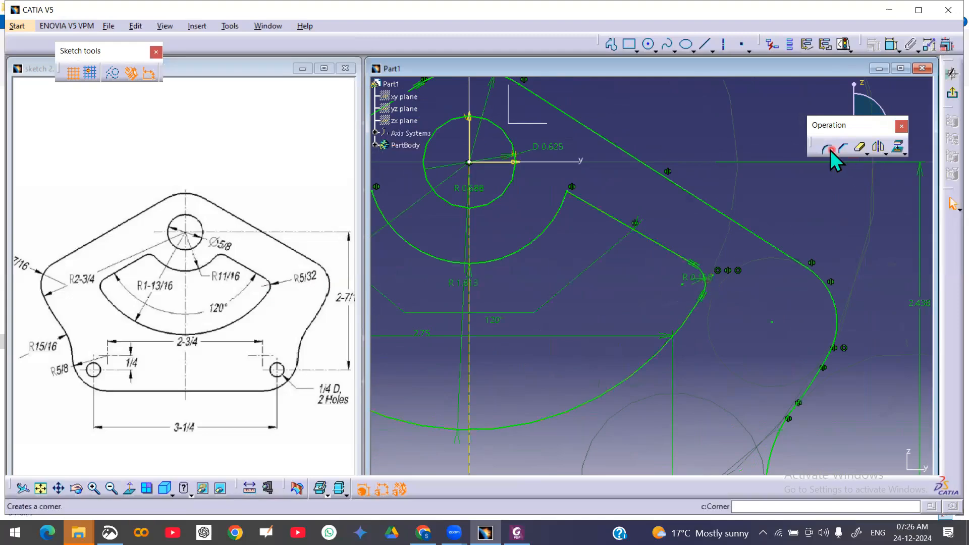
{"action": "left_click", "coordinate": [560, 214]}
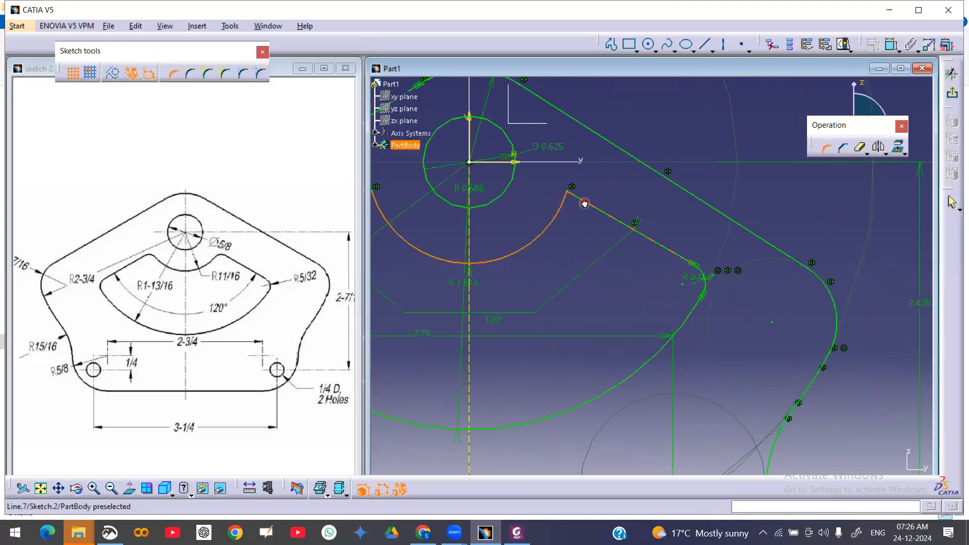
{"action": "left_click", "coordinate": [585, 204]}
{"action": "type", "text": "5/32"}
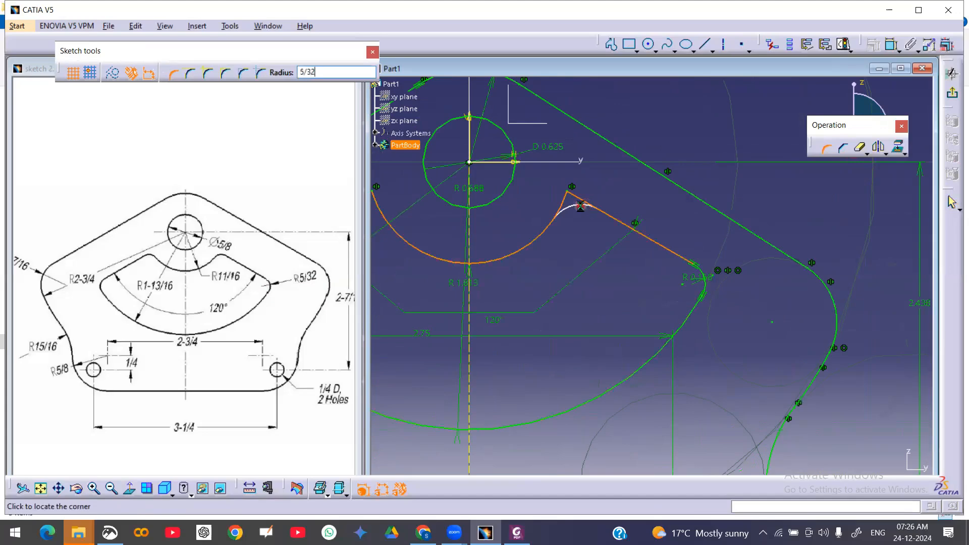
{"action": "key", "text": "Return"}
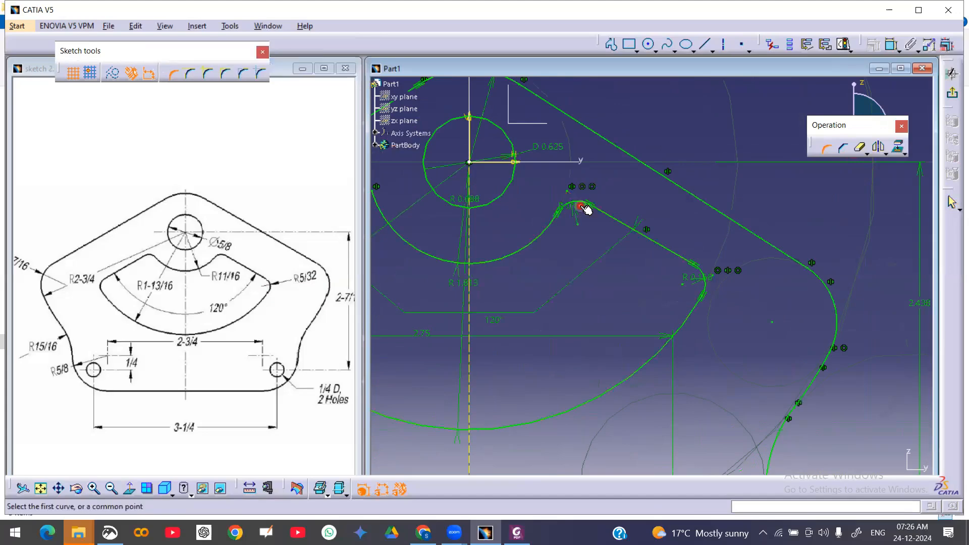
Step: Round the slot's inner left corner with a trimmed 5/32-radius corner, converting the slanted line's length constraint into a distance
{"action": "middle_click_drag", "start_coordinate": [631, 327], "coordinate": [737, 309]}
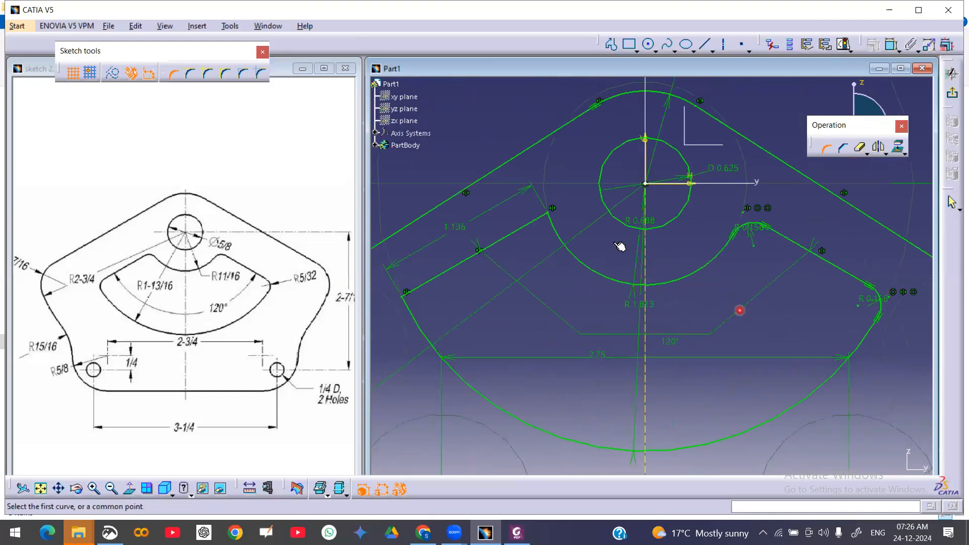
{"action": "left_click", "coordinate": [526, 226]}
{"action": "left_click", "coordinate": [553, 230]}
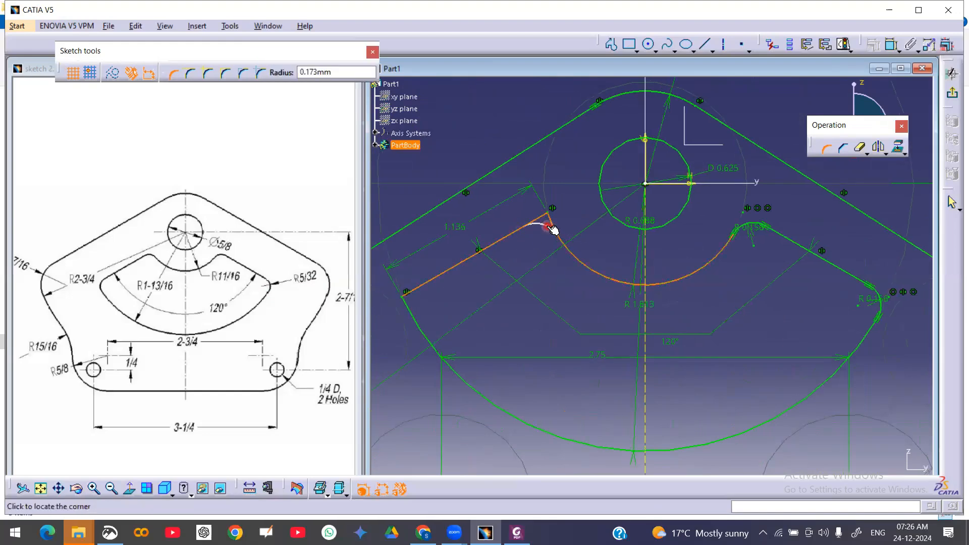
{"action": "type", "text": "5/32"}
{"action": "key", "text": "Return"}
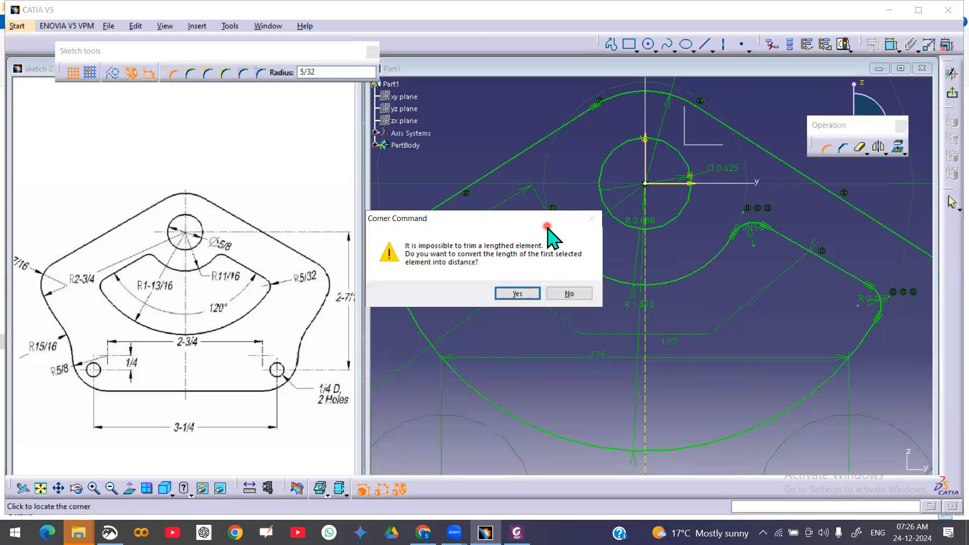
{"action": "key", "text": "Return"}
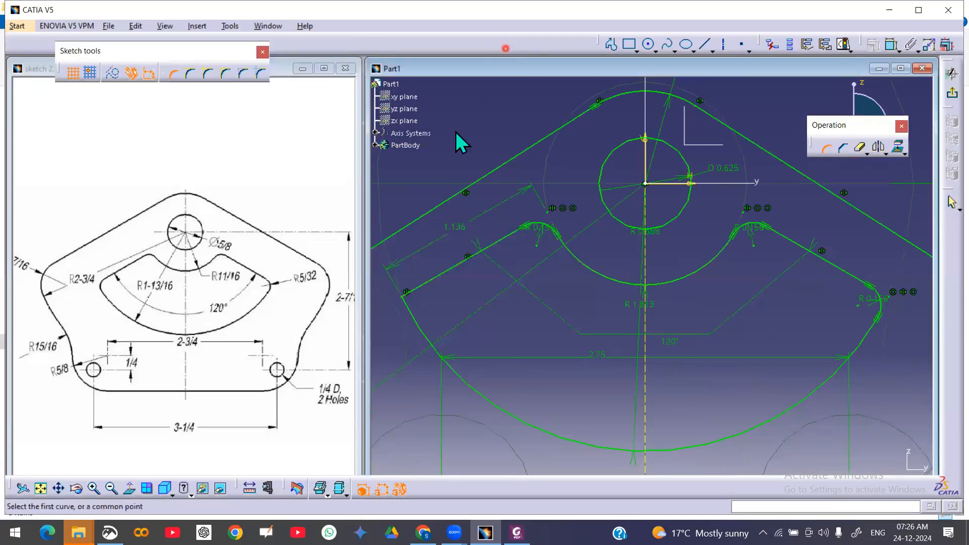
Step: Round the slot's outer left corner, between the slanted line and the 1-13/16-radius arc, with a trimmed 5/32-radius corner
{"action": "left_click", "coordinate": [429, 281]}
{"action": "left_click", "coordinate": [418, 317]}
{"action": "type", "text": "5/"}
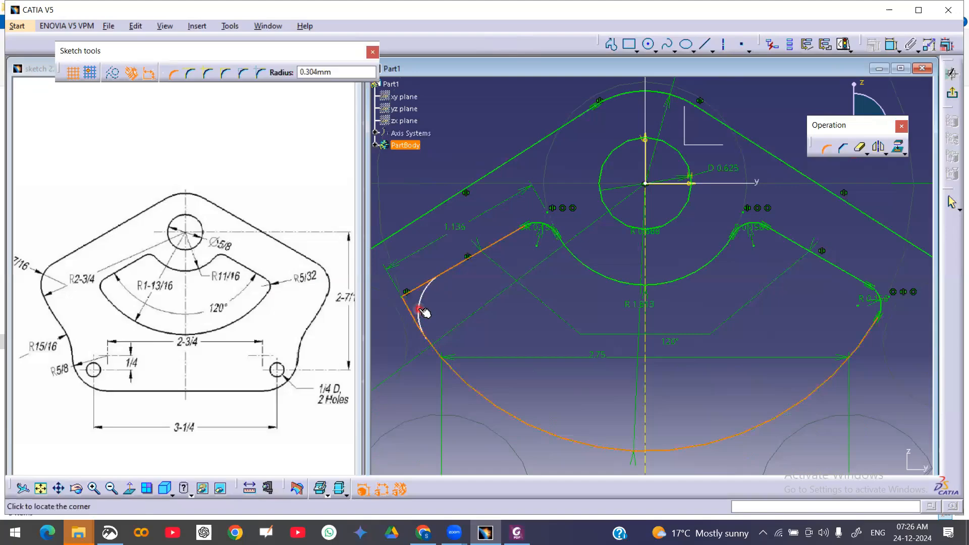
{"action": "type", "text": "32"}
{"action": "key", "text": "Return"}
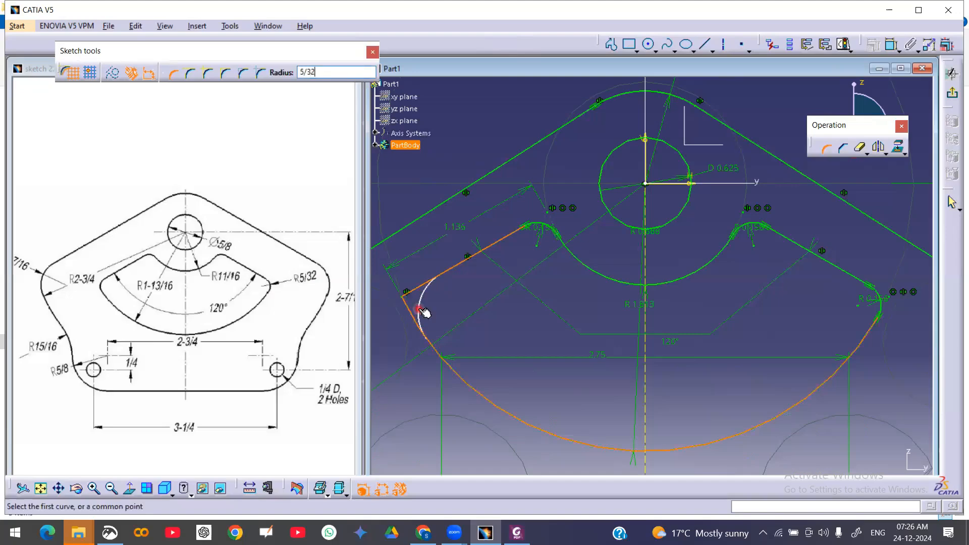
Step: Check the solving status of the complete plate sketch and close the status report
{"action": "middle_click_drag", "start_coordinate": [558, 303], "coordinate": [577, 320]}
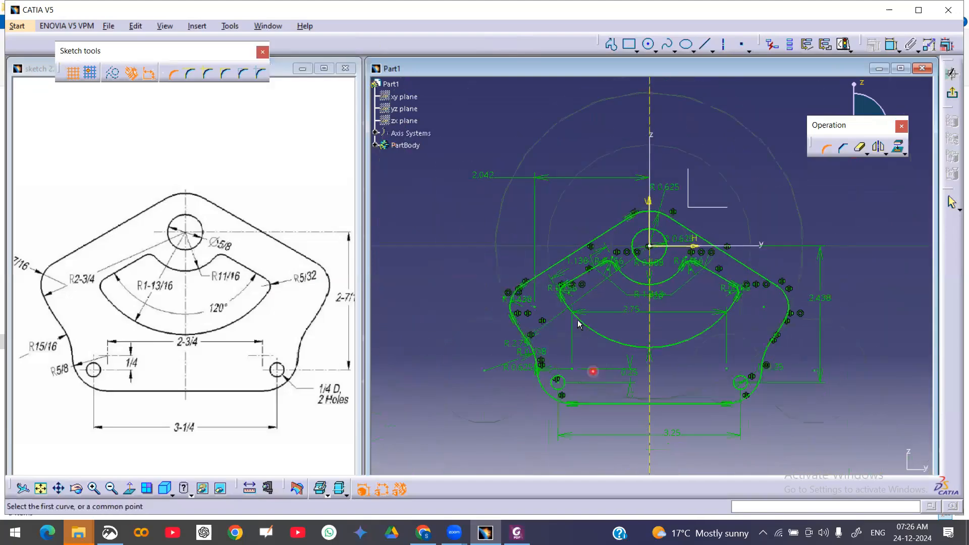
{"action": "left_click", "coordinate": [844, 45]}
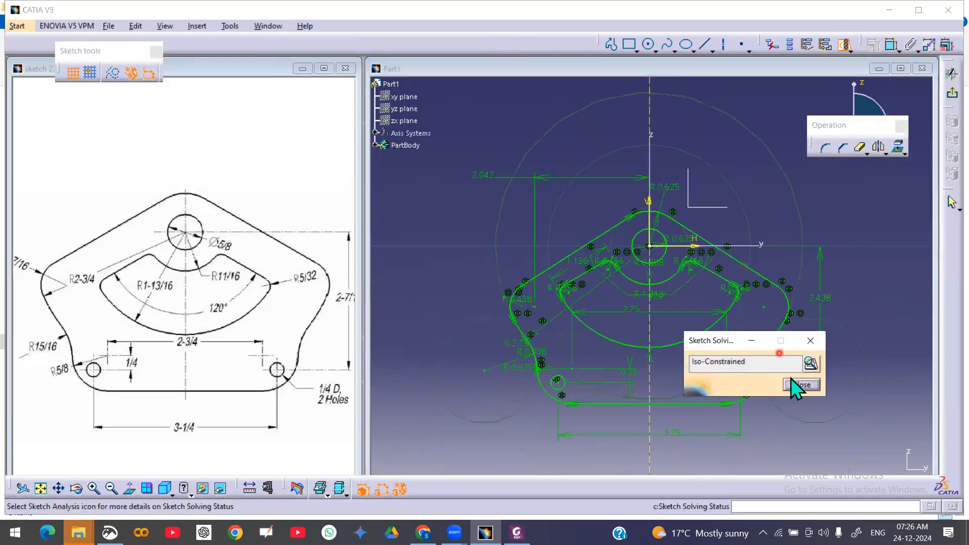
{"action": "left_click", "coordinate": [799, 386]}
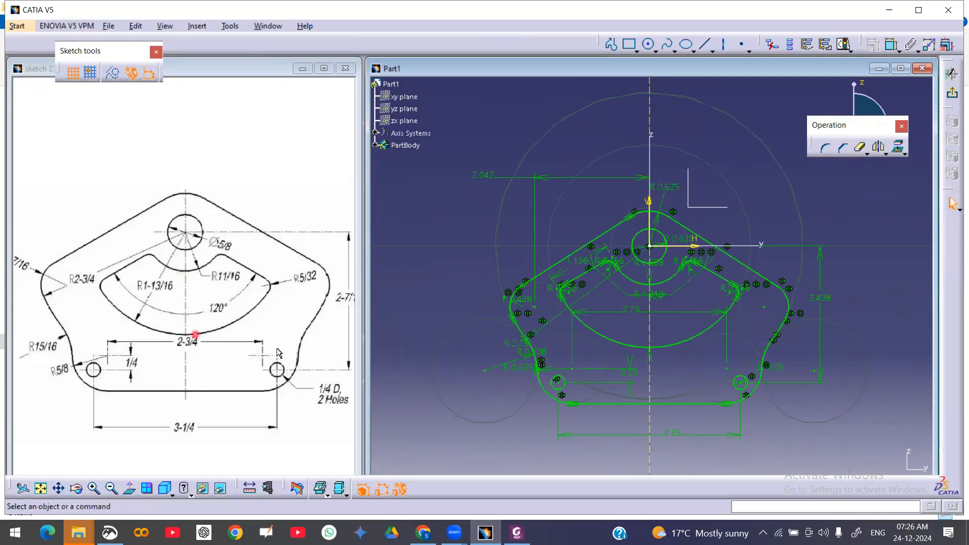